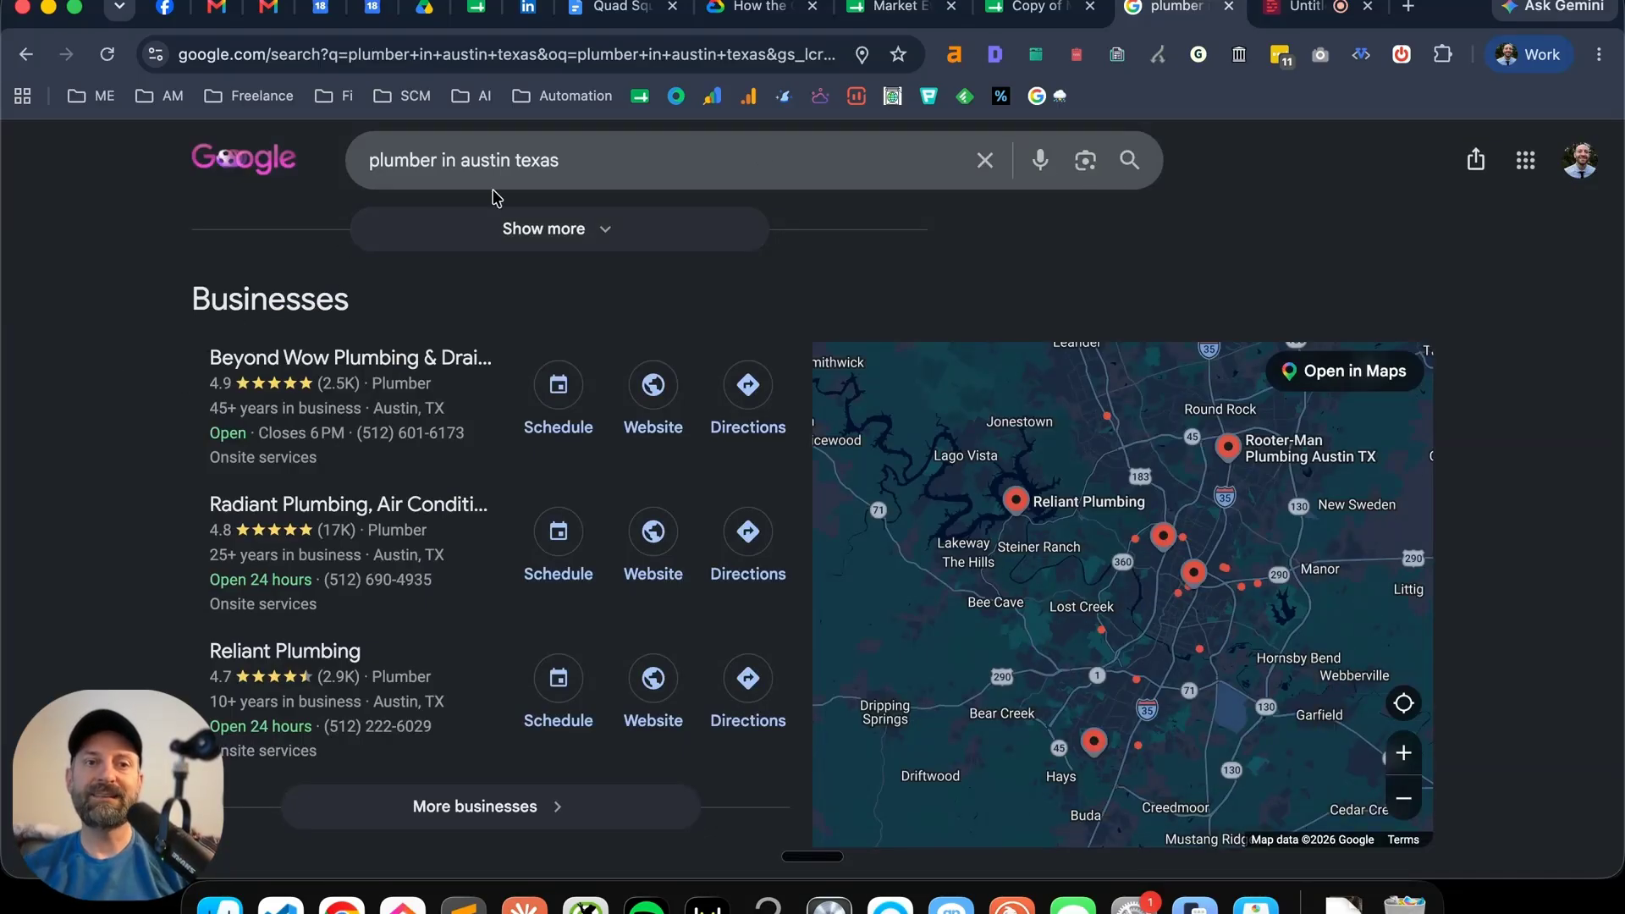
- Open the websites of Beyond Wow Plumbing, Radiant Plumbing and Reliant Plumbing from the Austin plumber results in new tabs
left_click_drag(569, 166, 356, 174)
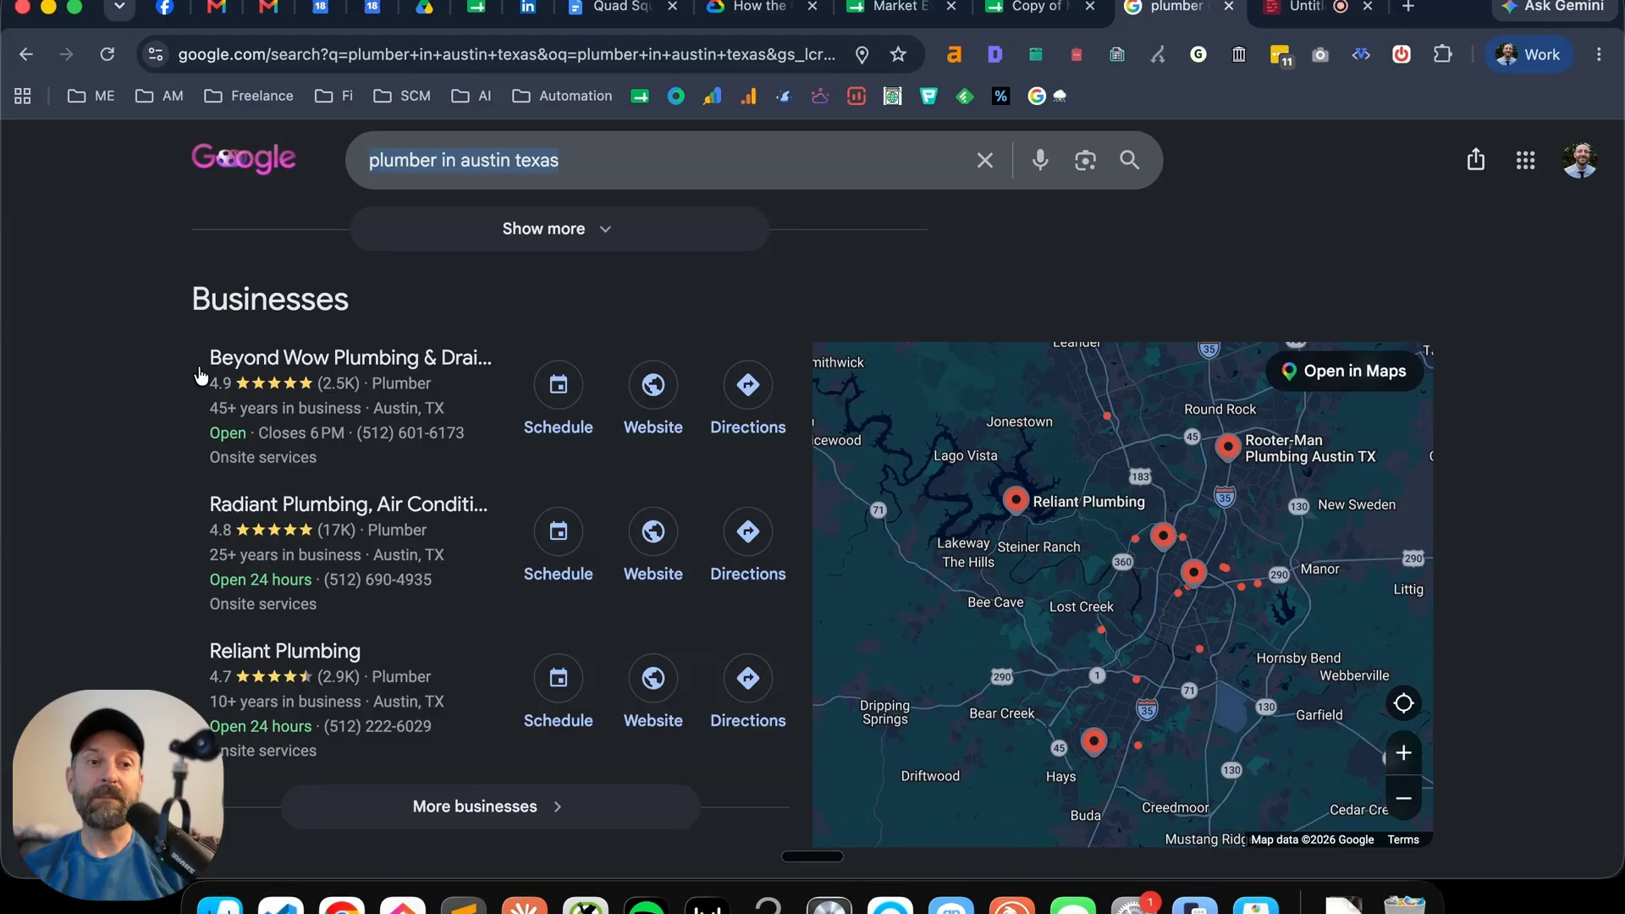
mouse_move(324, 366)
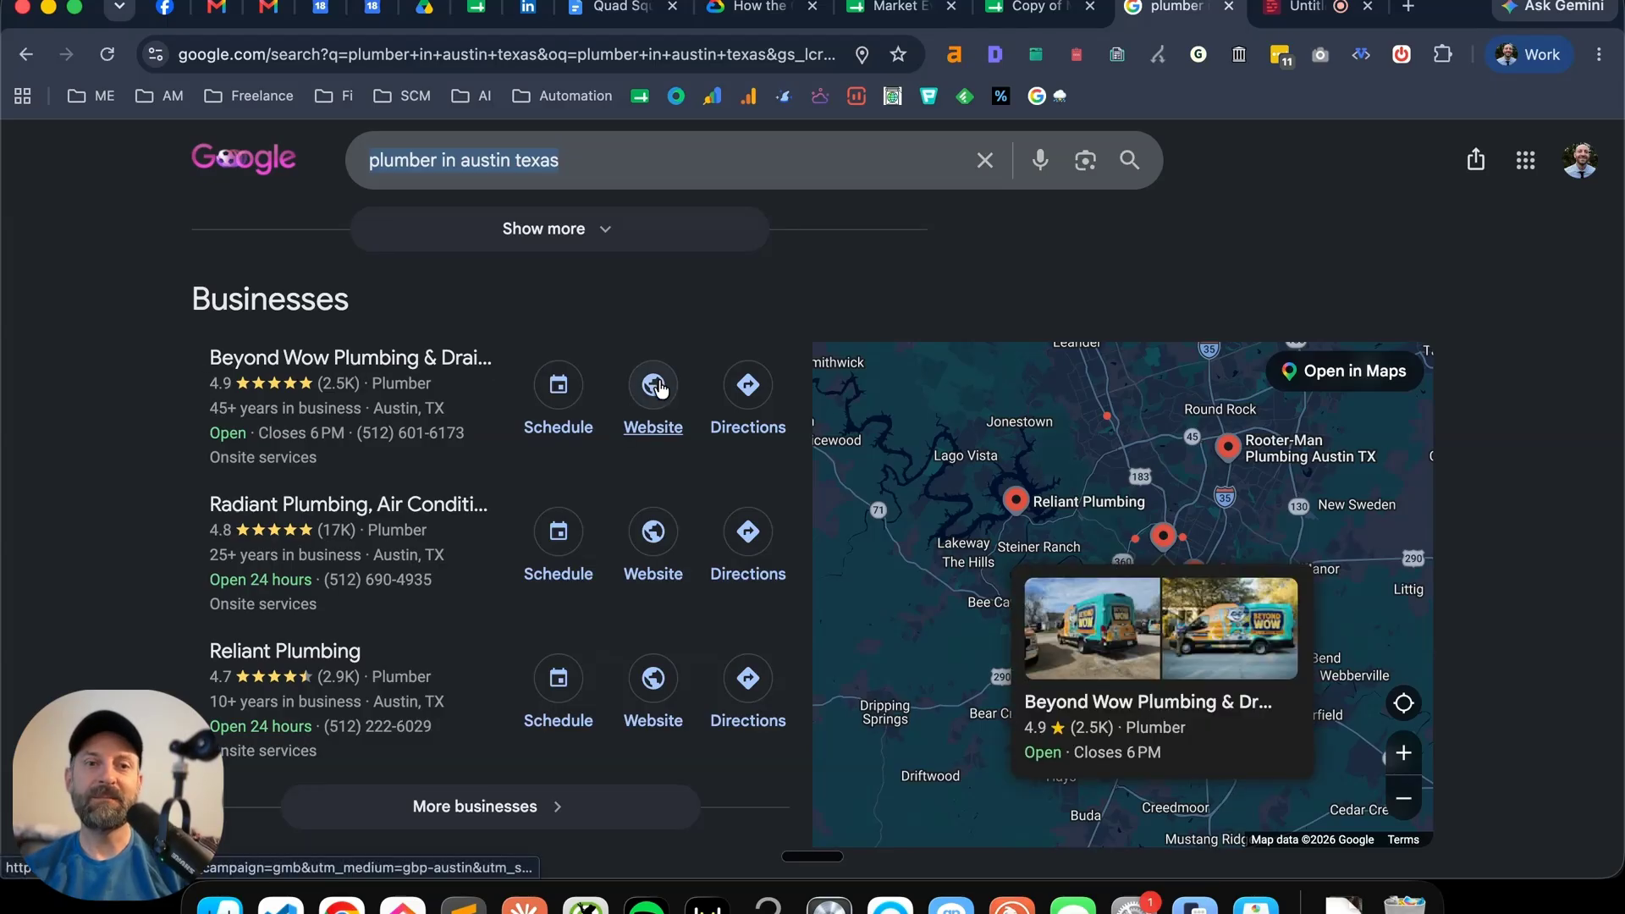
left_click(1033, 9)
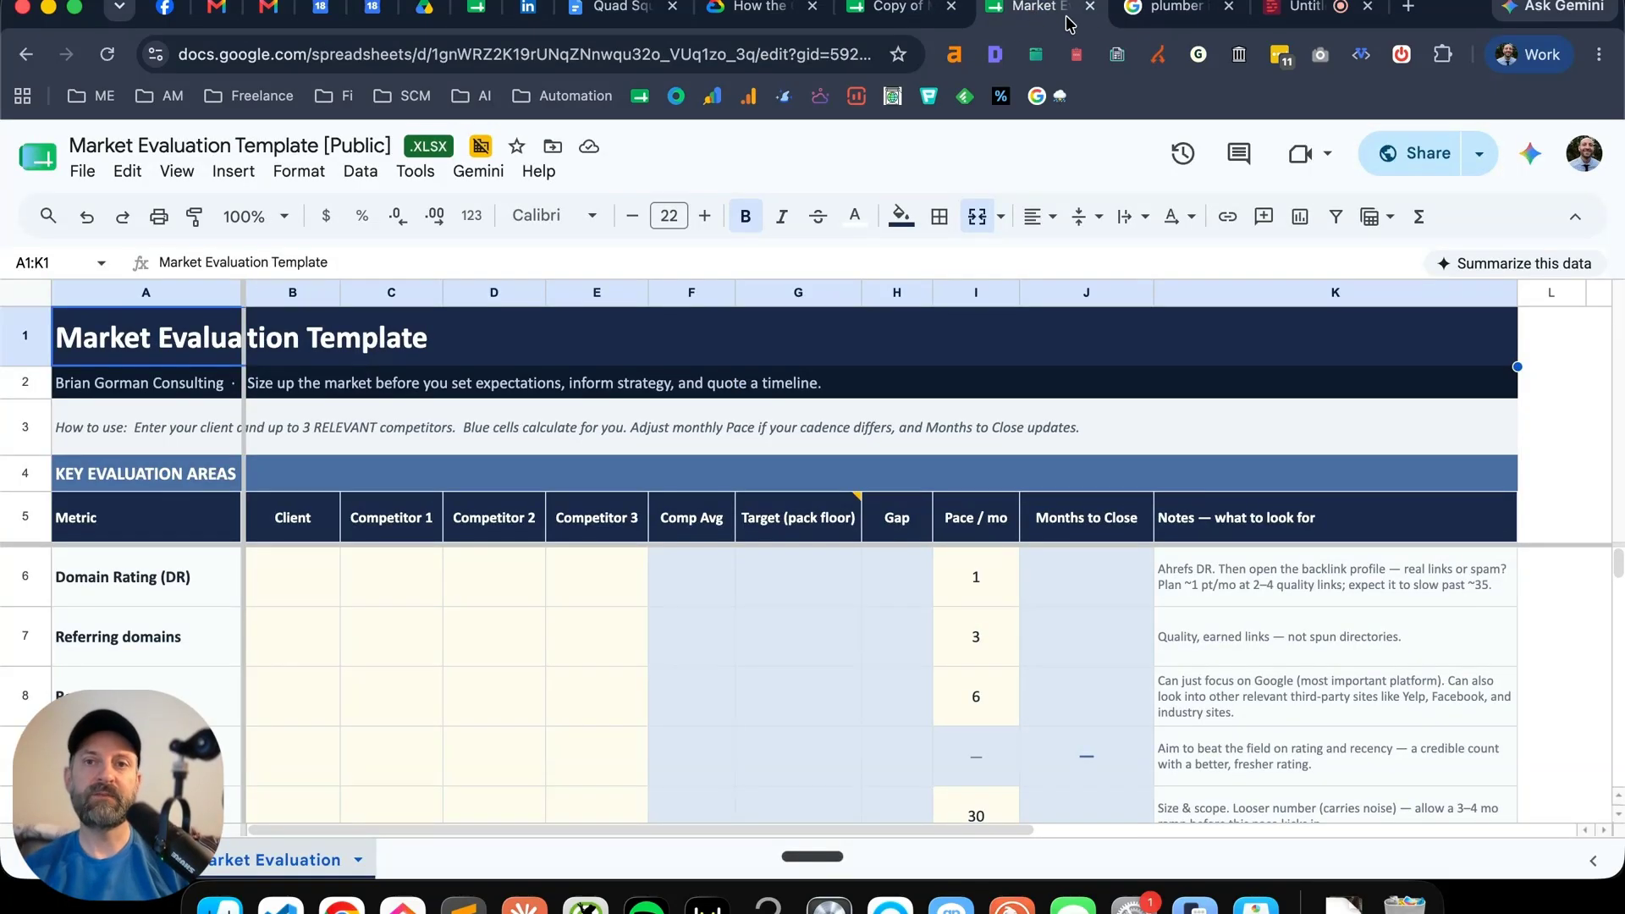
left_click(1172, 9)
mouse_move(248, 369)
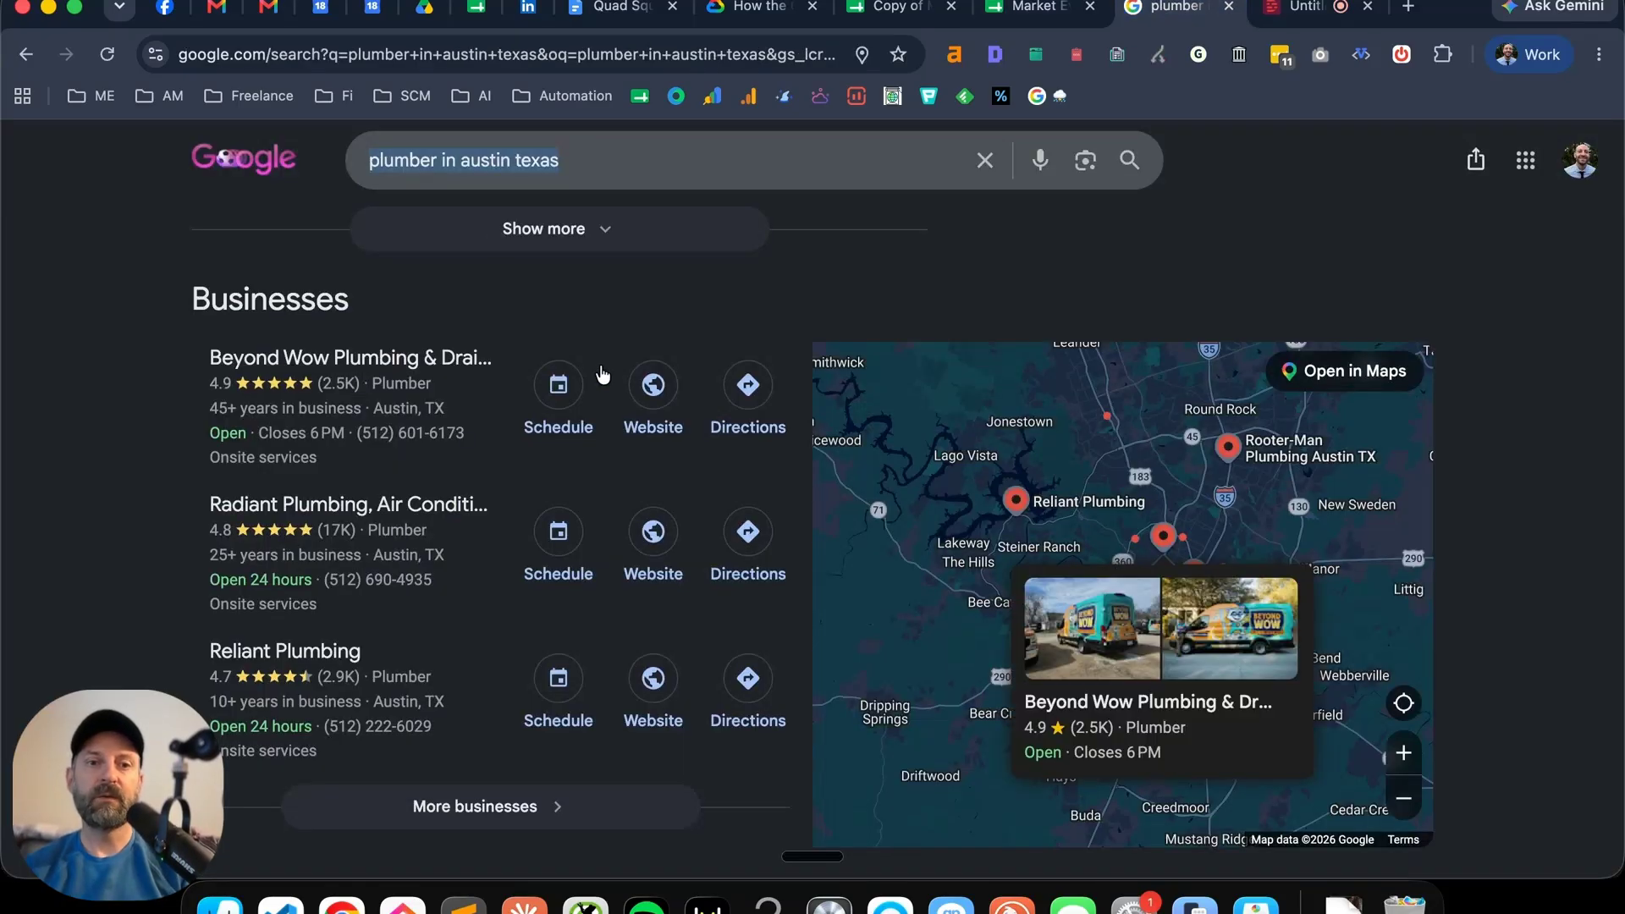
left_click(652, 390, "super")
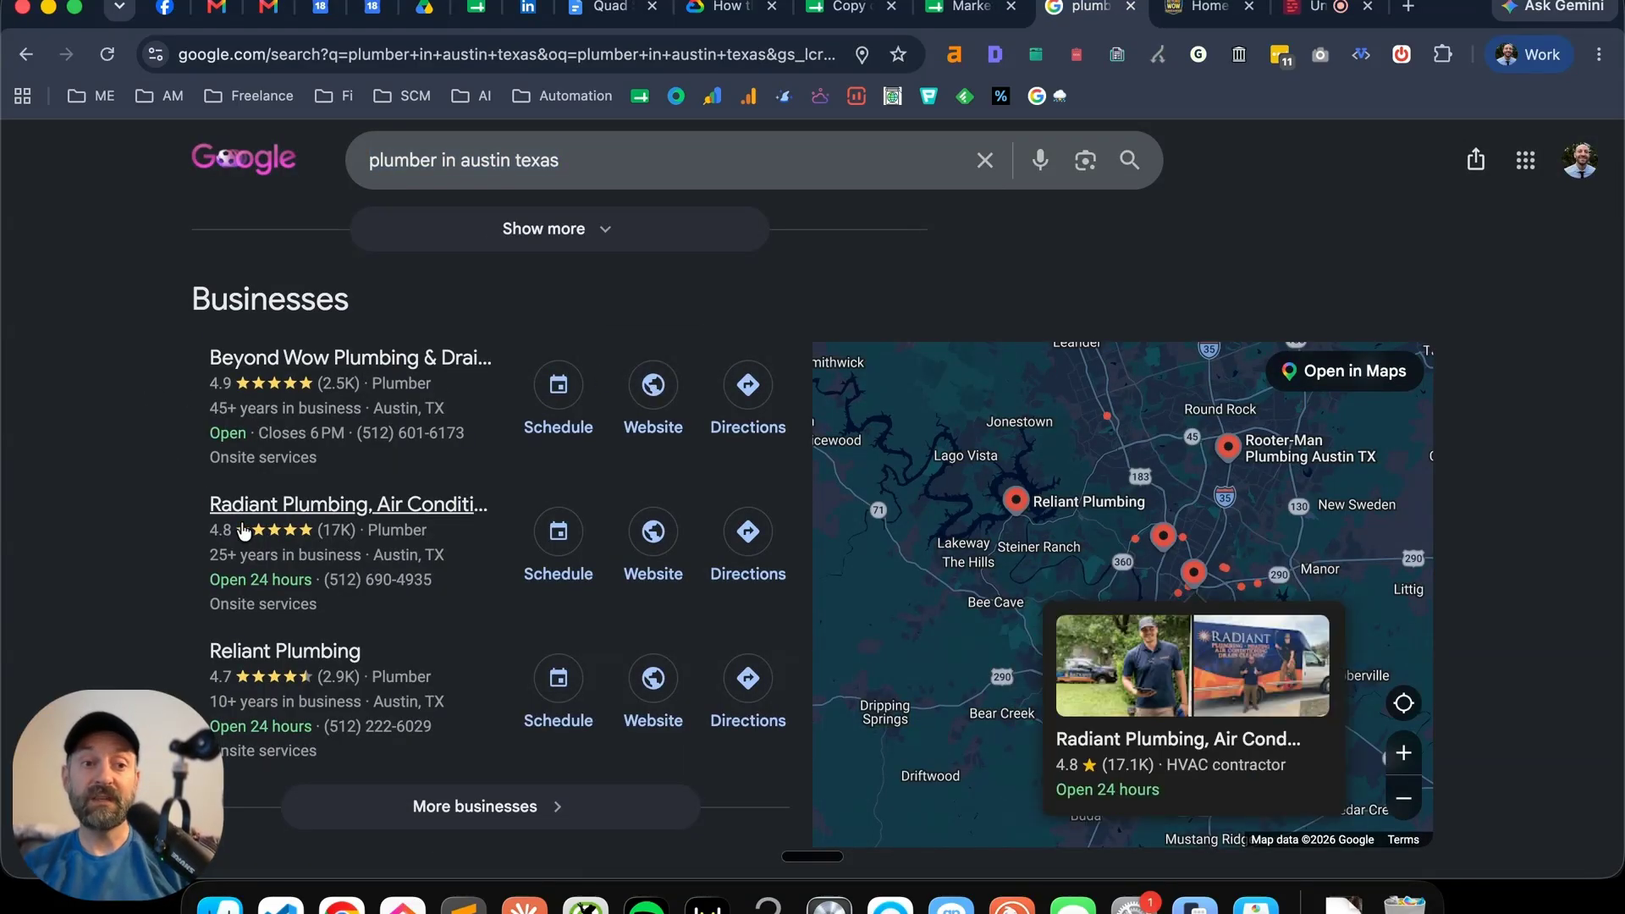
mouse_move(263, 530)
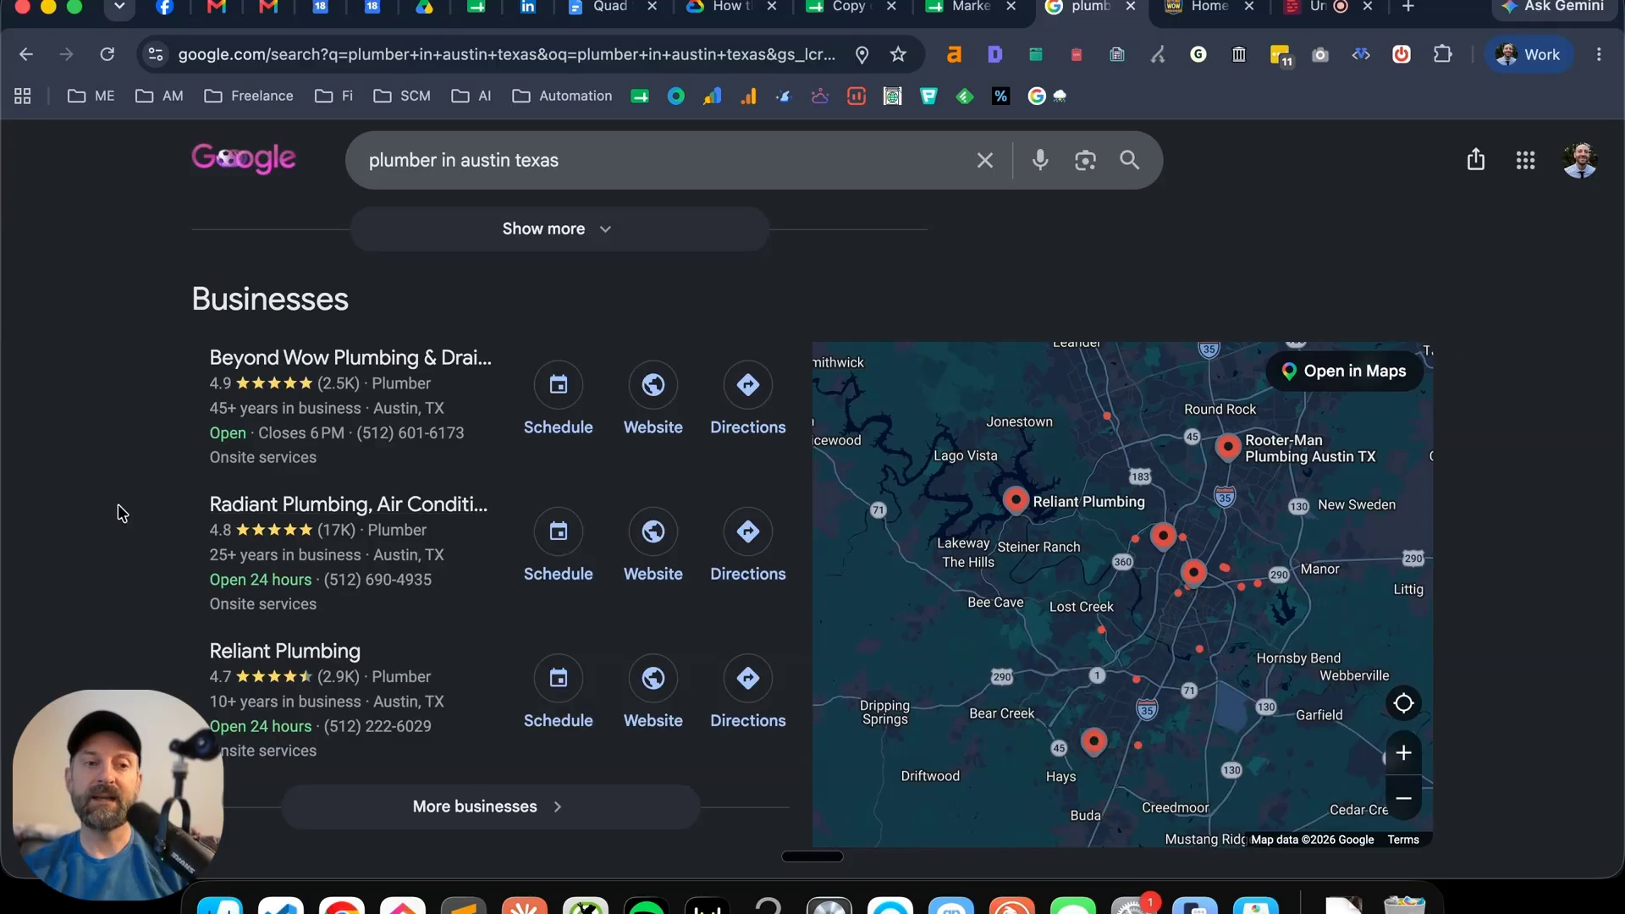
left_click(653, 531, "super")
left_click(660, 683, "super")
- Check Beyond Wow Plumbing's domain rating and enter 25 as the Client's Domain Rating in the Market Evaluation Template
key("ctrl+Tab")
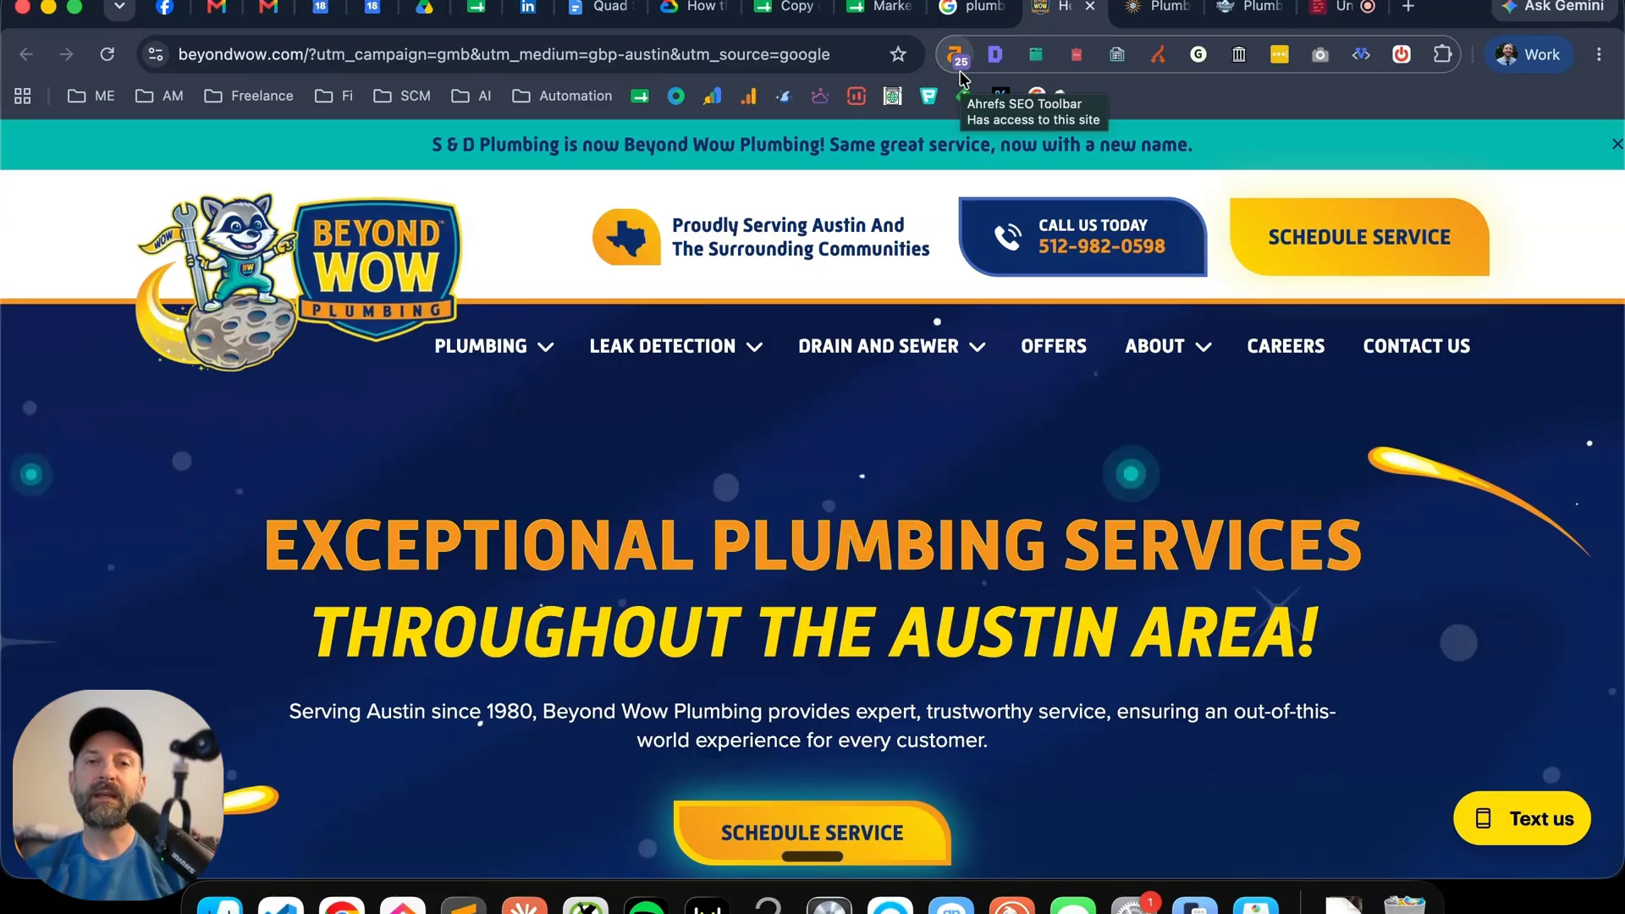
left_click(880, 7)
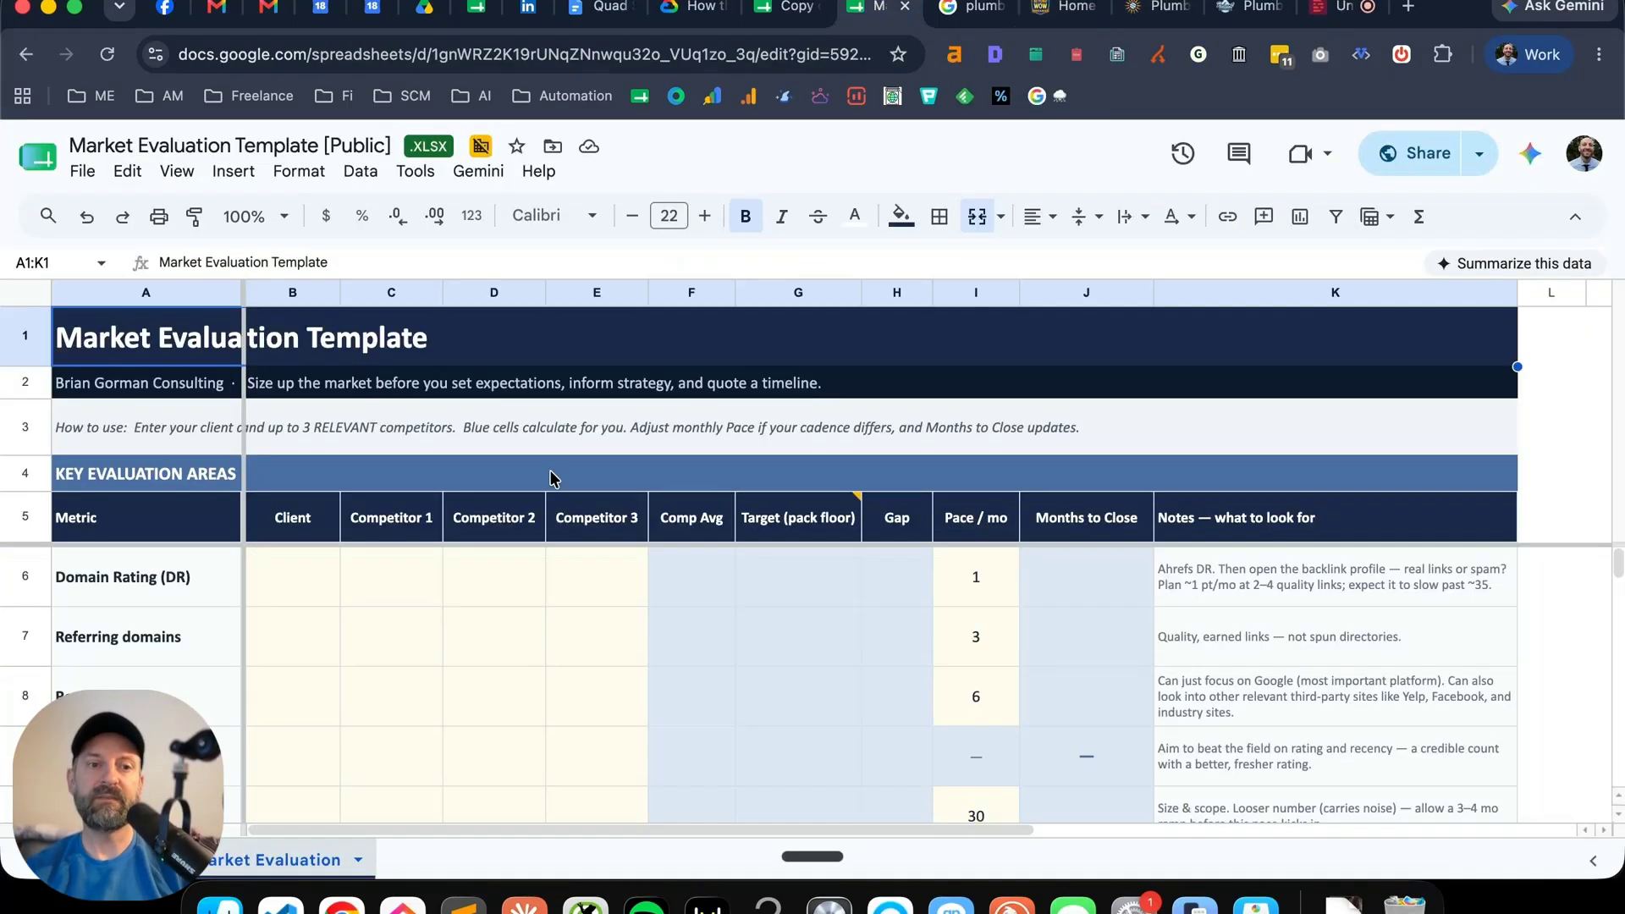
left_click(291, 574)
type("25")
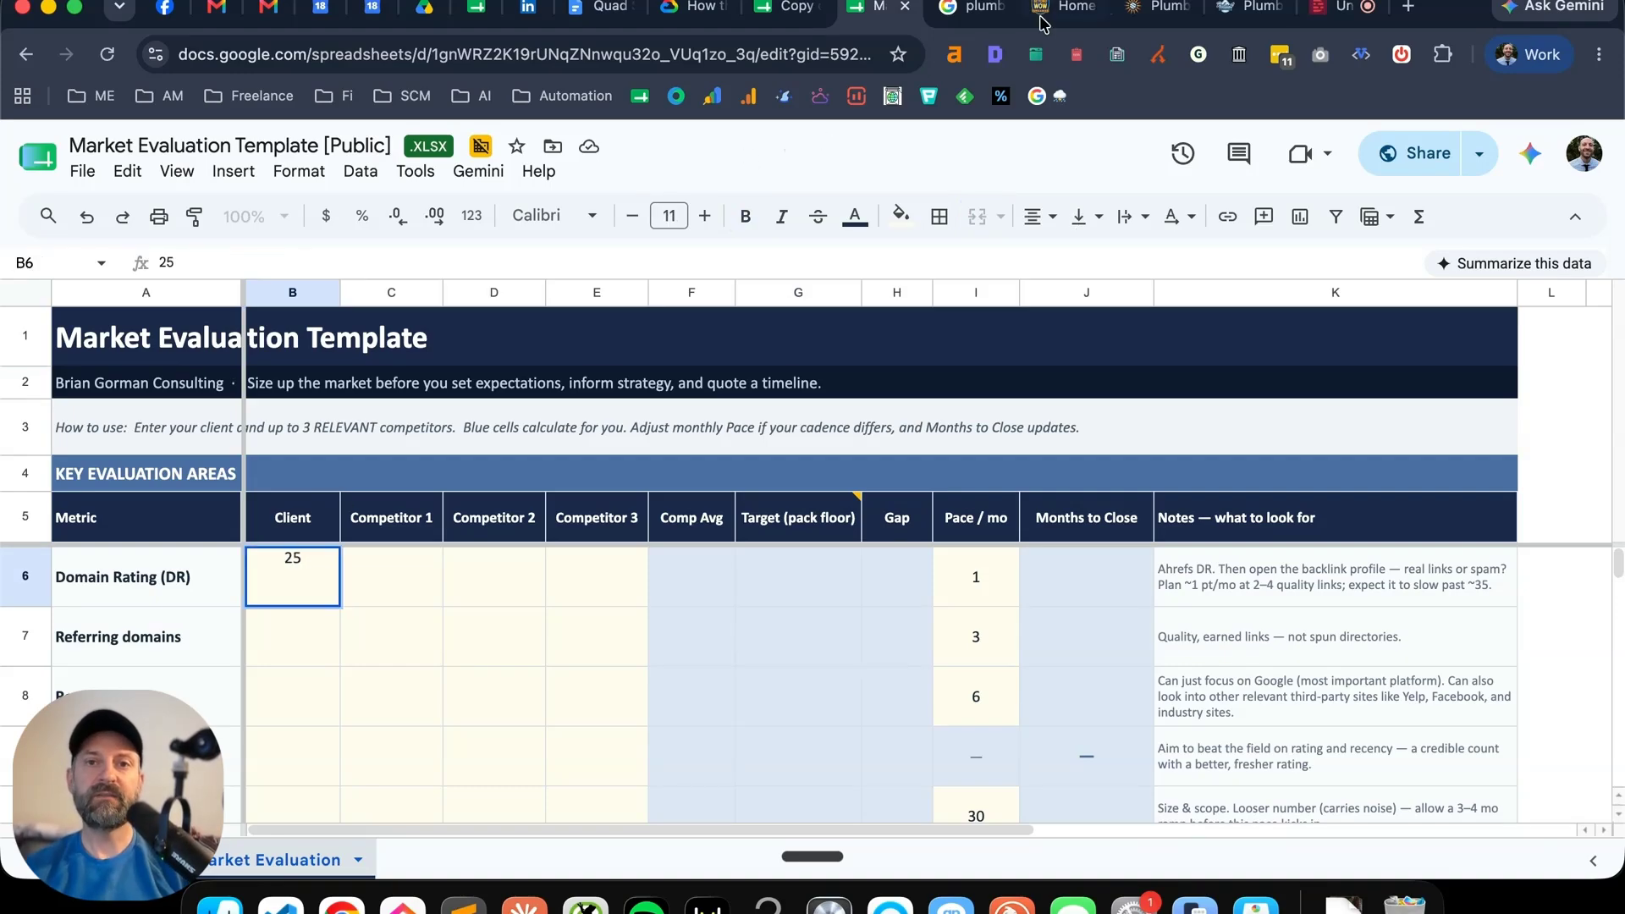
- Check the Radiant and Reliant sites' domain ratings and enter 34 for Competitor 1 and 35 for Competitor 2 in the Domain Rating row
left_click(1144, 9)
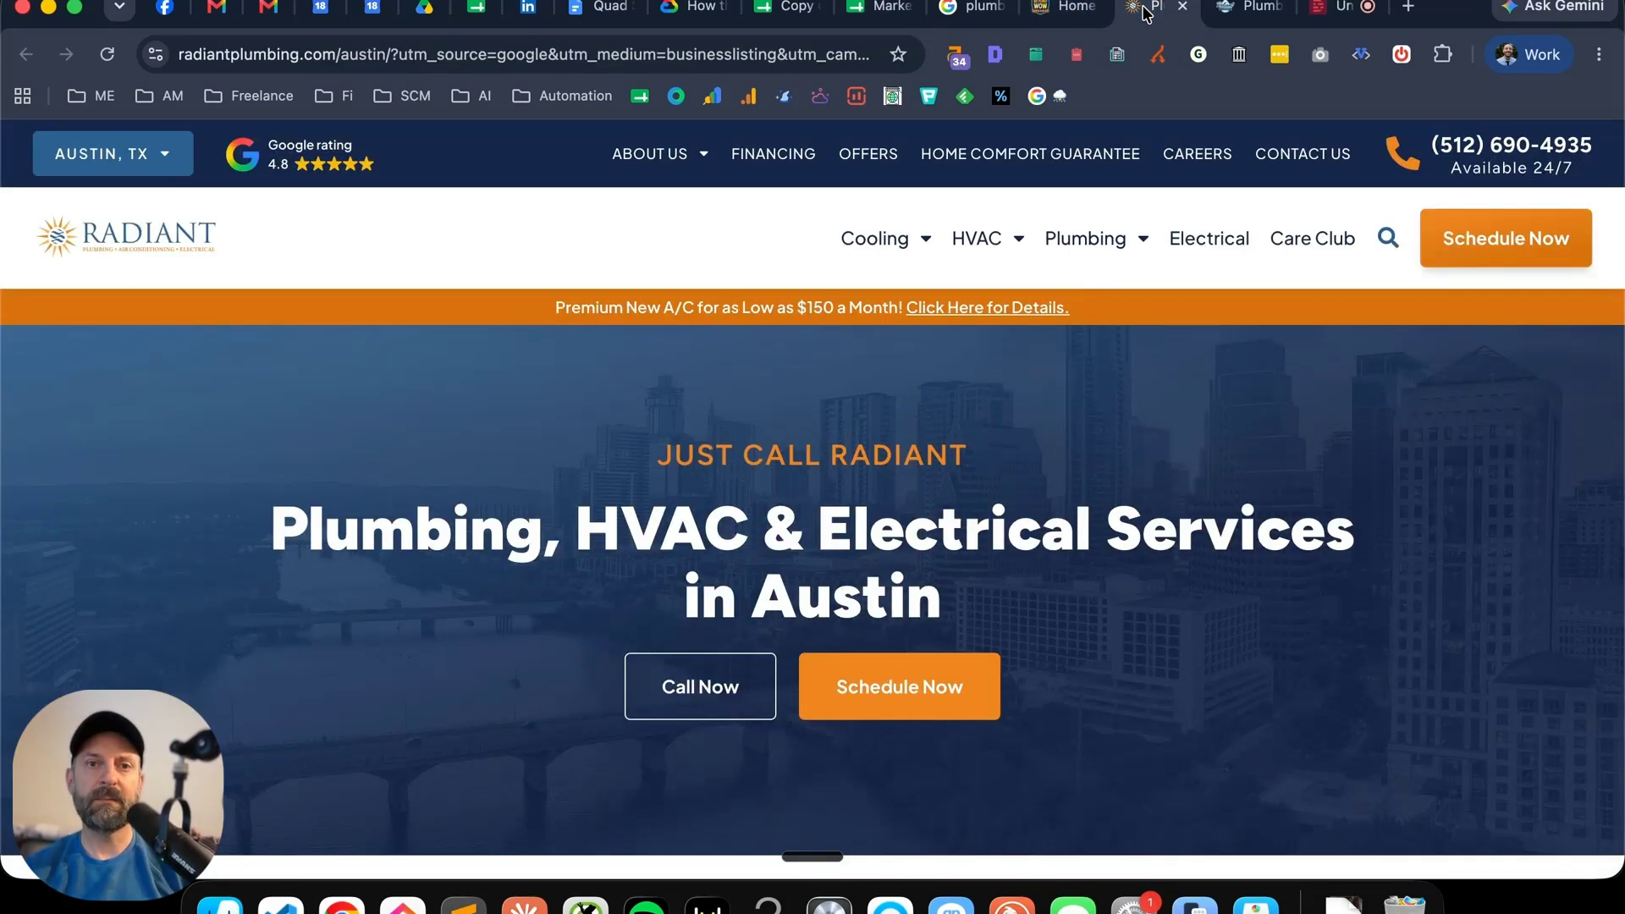
left_click(1259, 18)
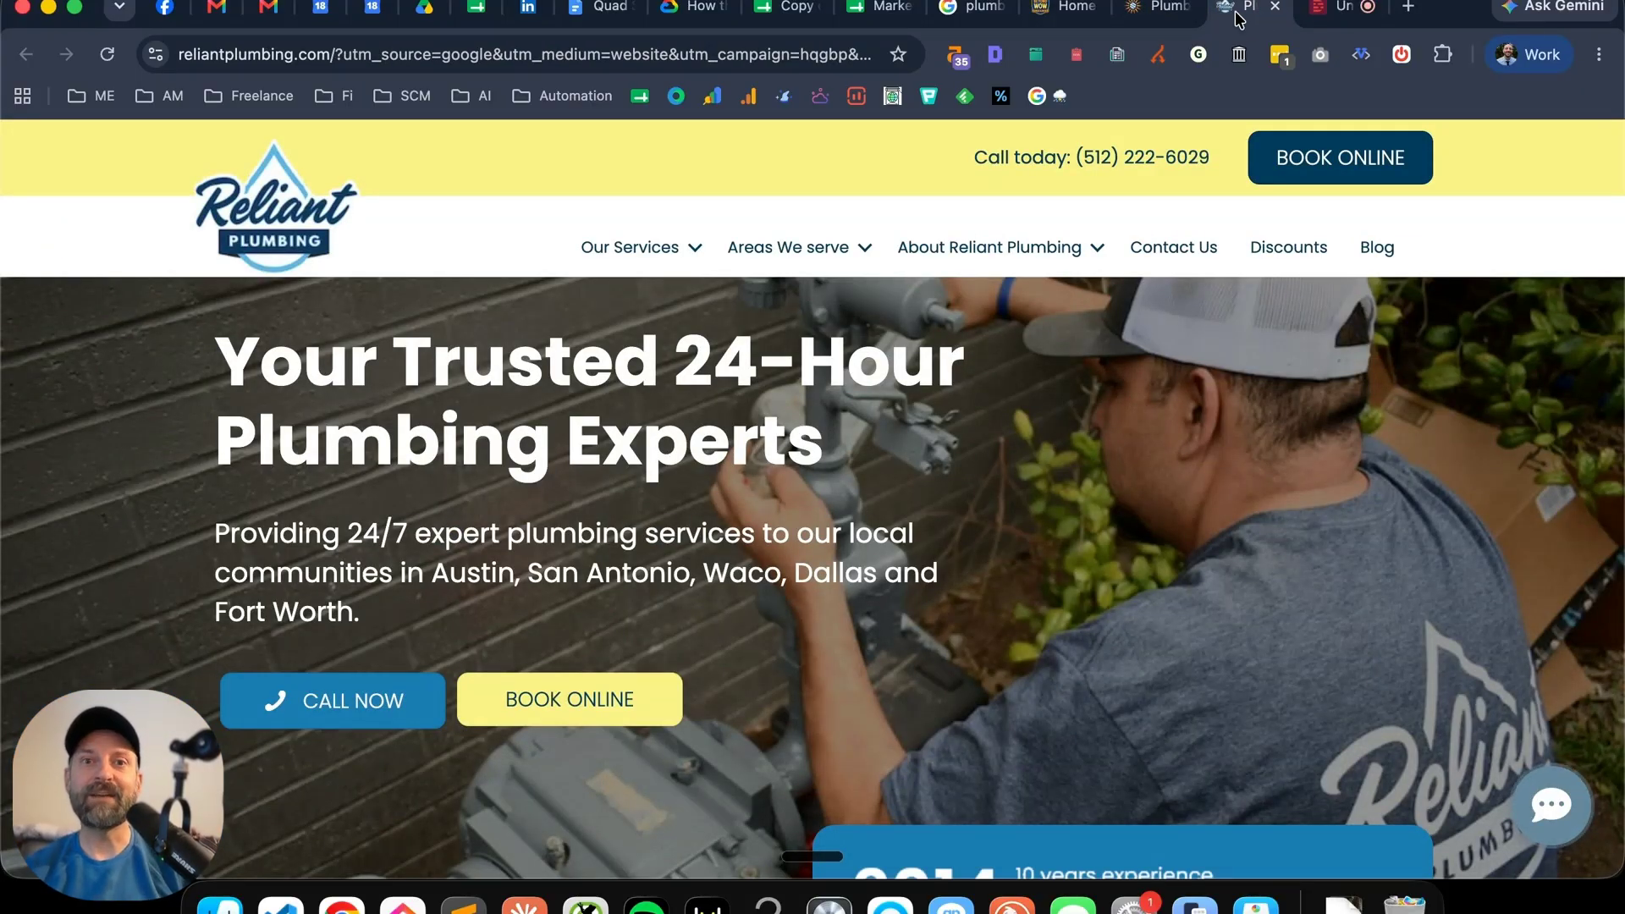
left_click(876, 17)
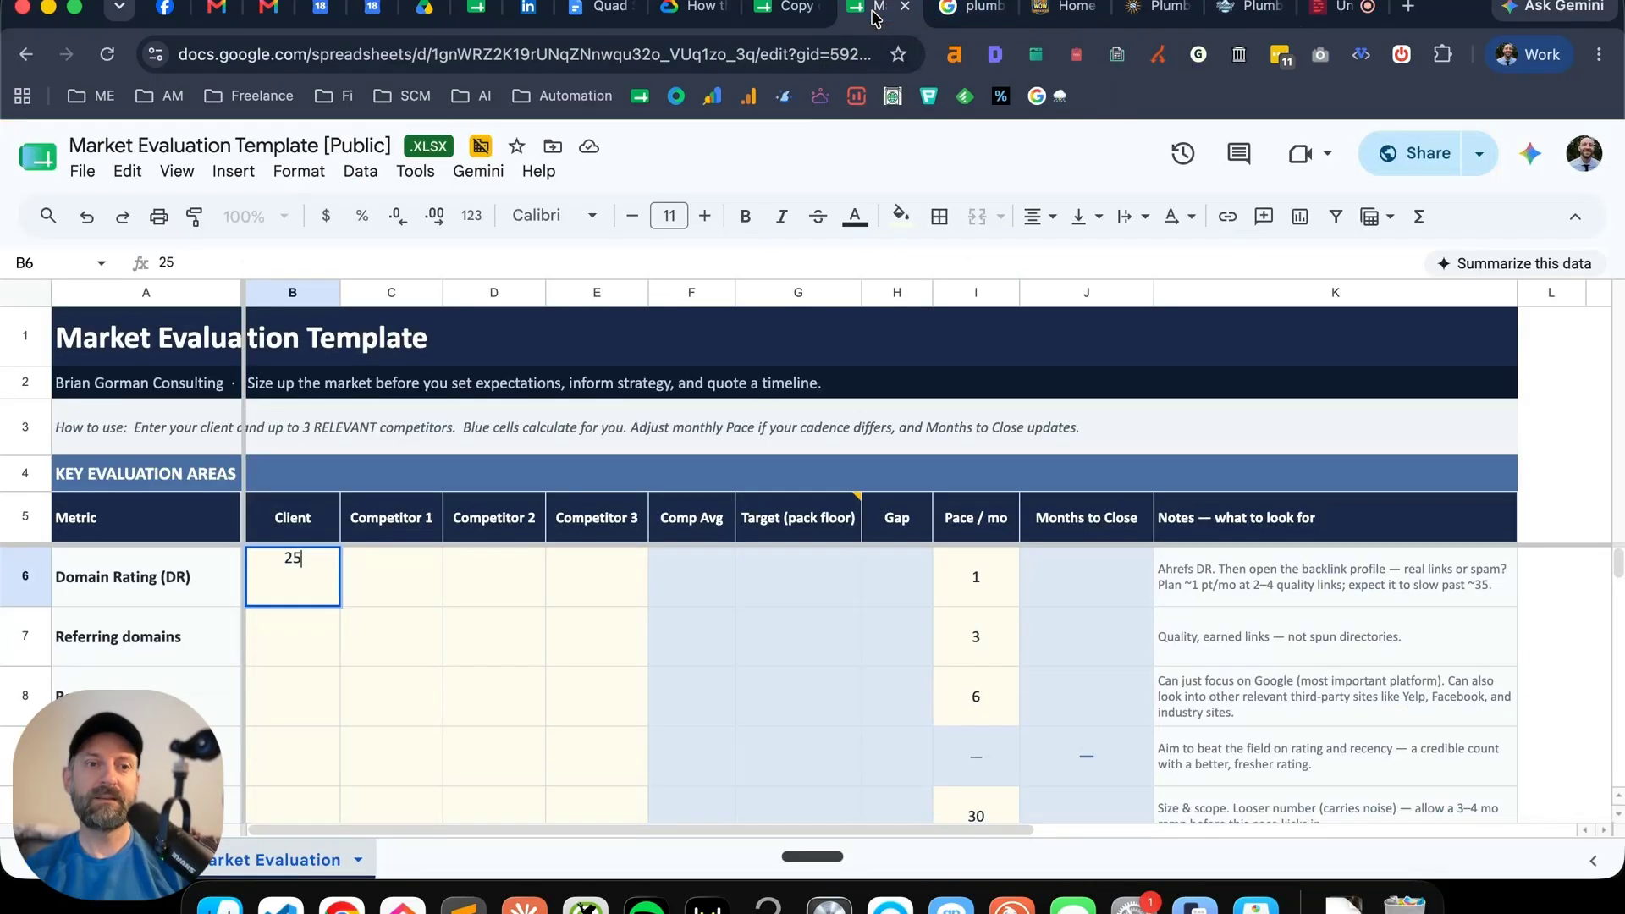
left_click(394, 575)
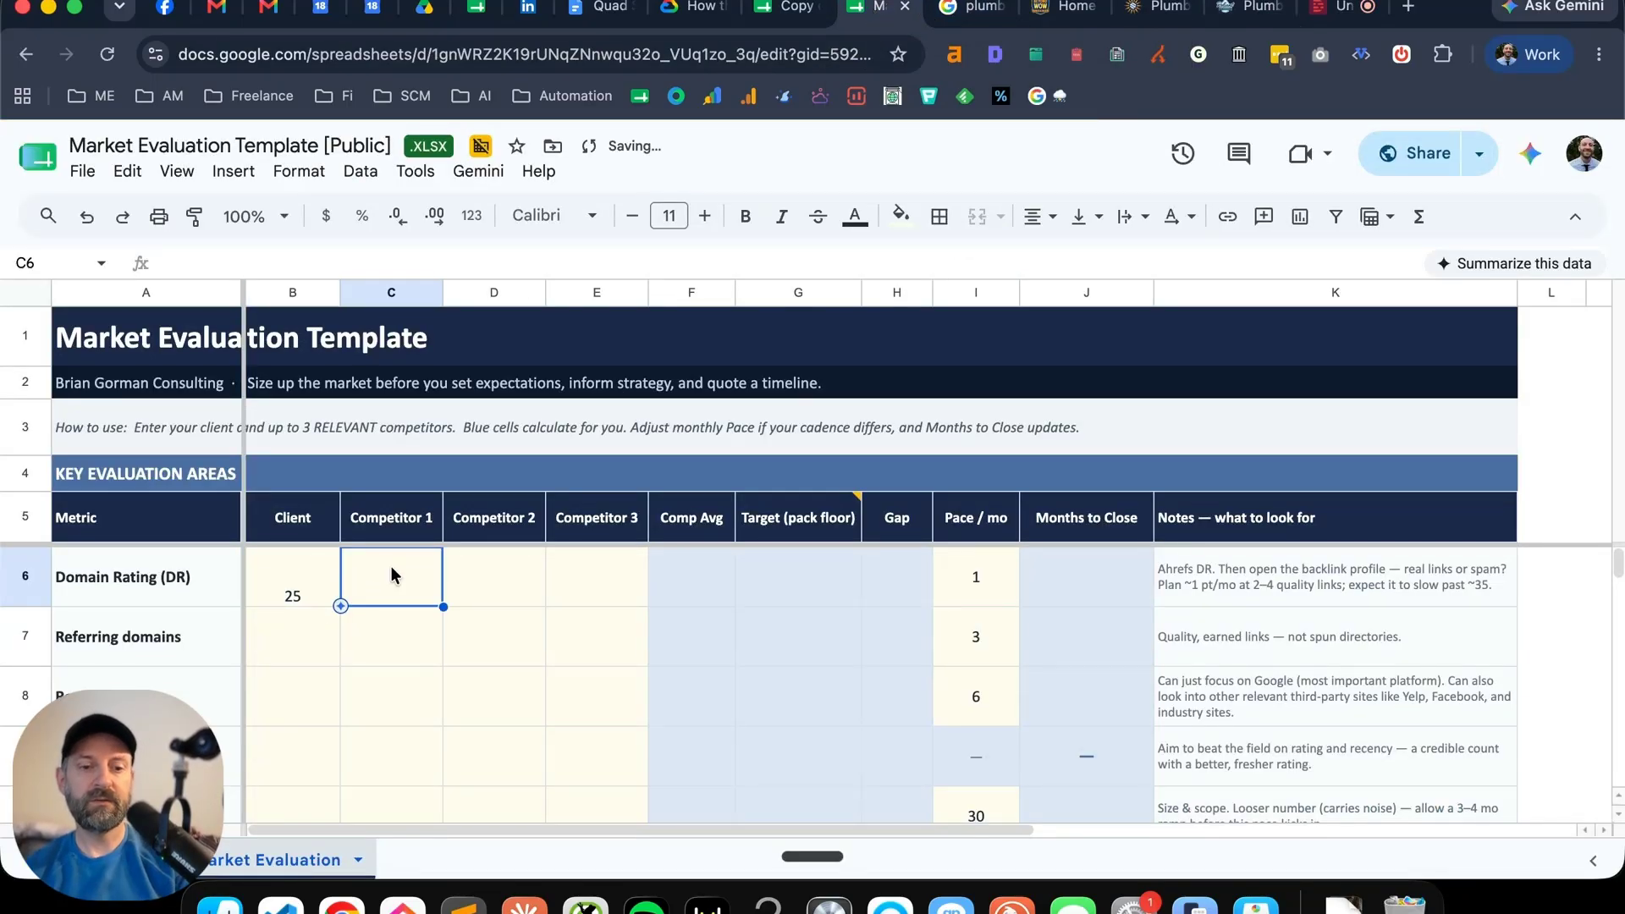
type("34")
key("Tab")
type("35")
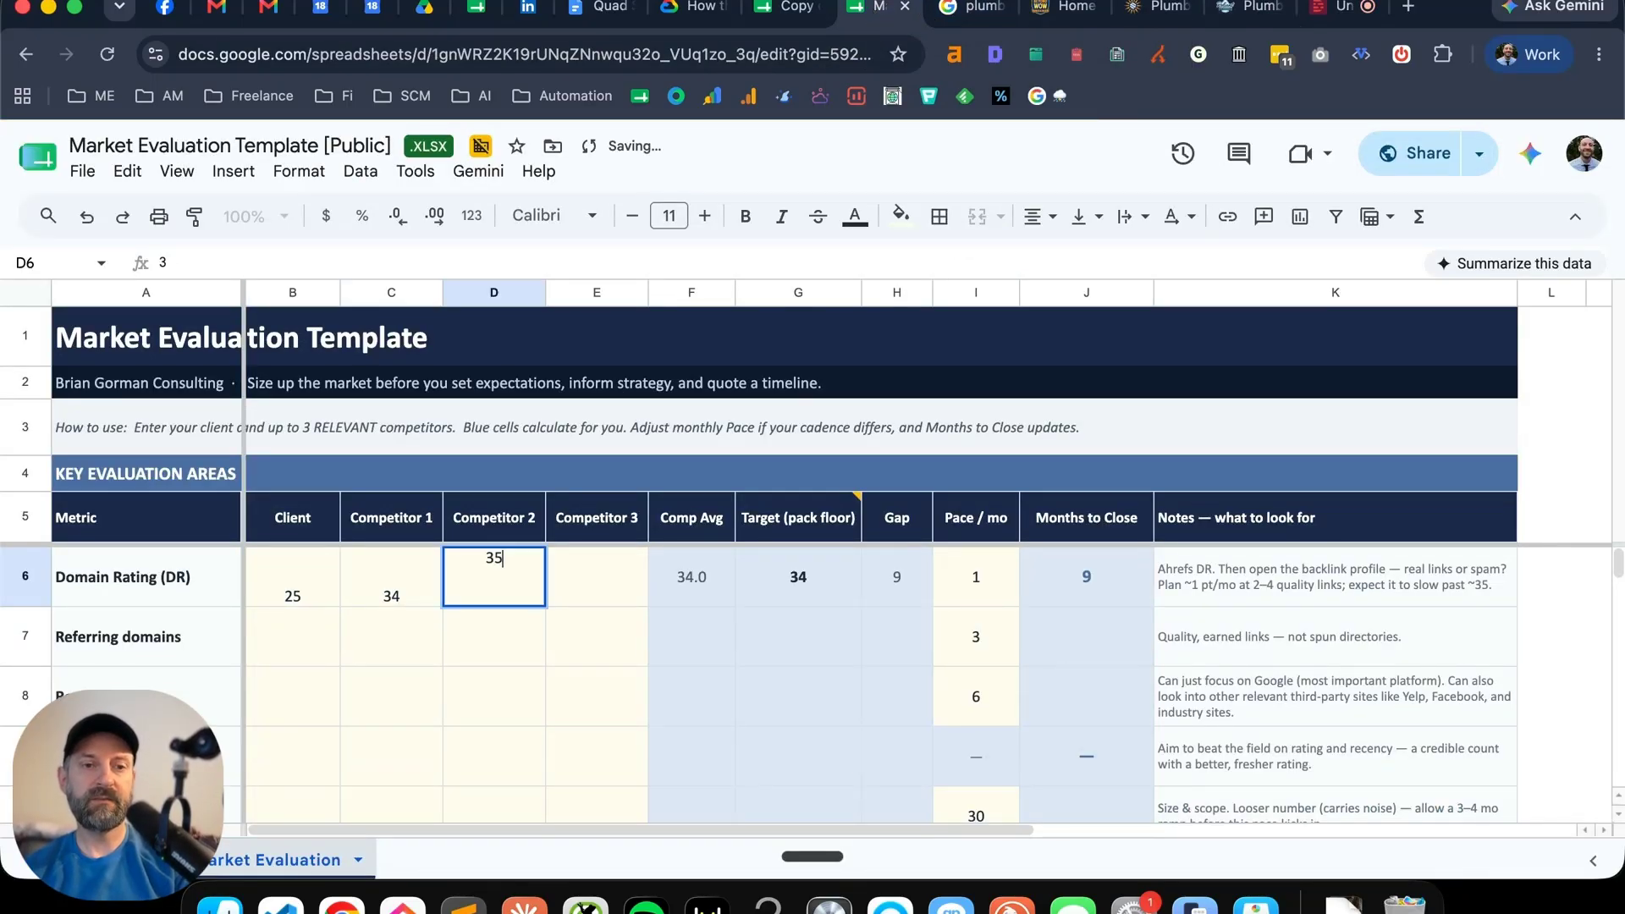
left_click(294, 518)
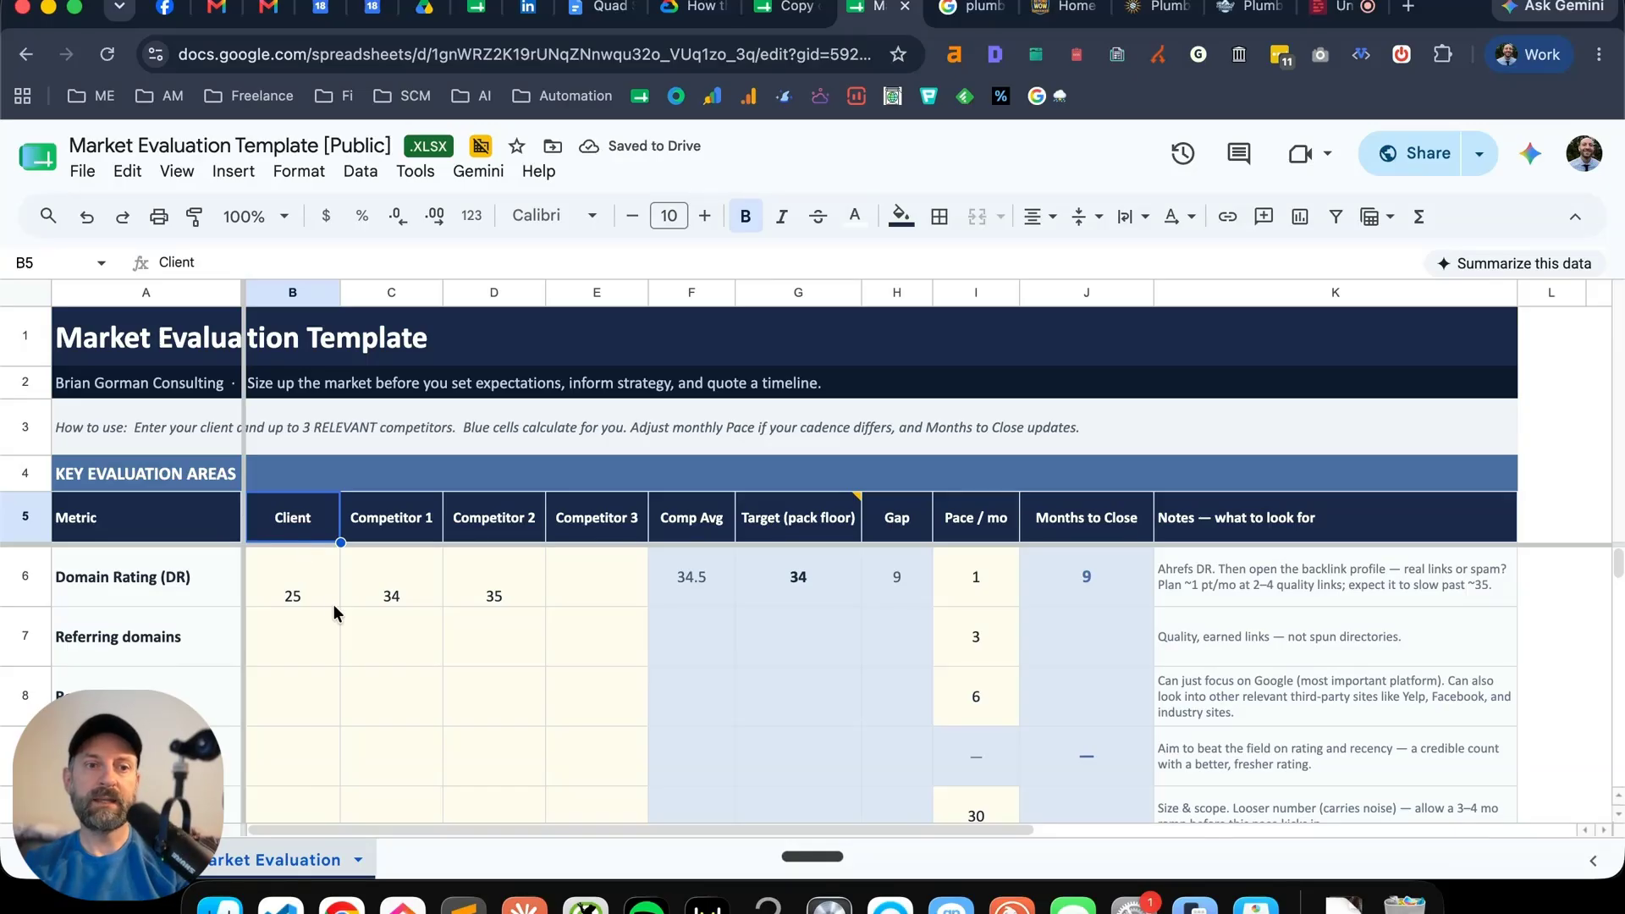
- Go over the Client, Competitor 1, Competitor 2 and Competitor 3 column headers of the evaluation table
left_click(404, 520)
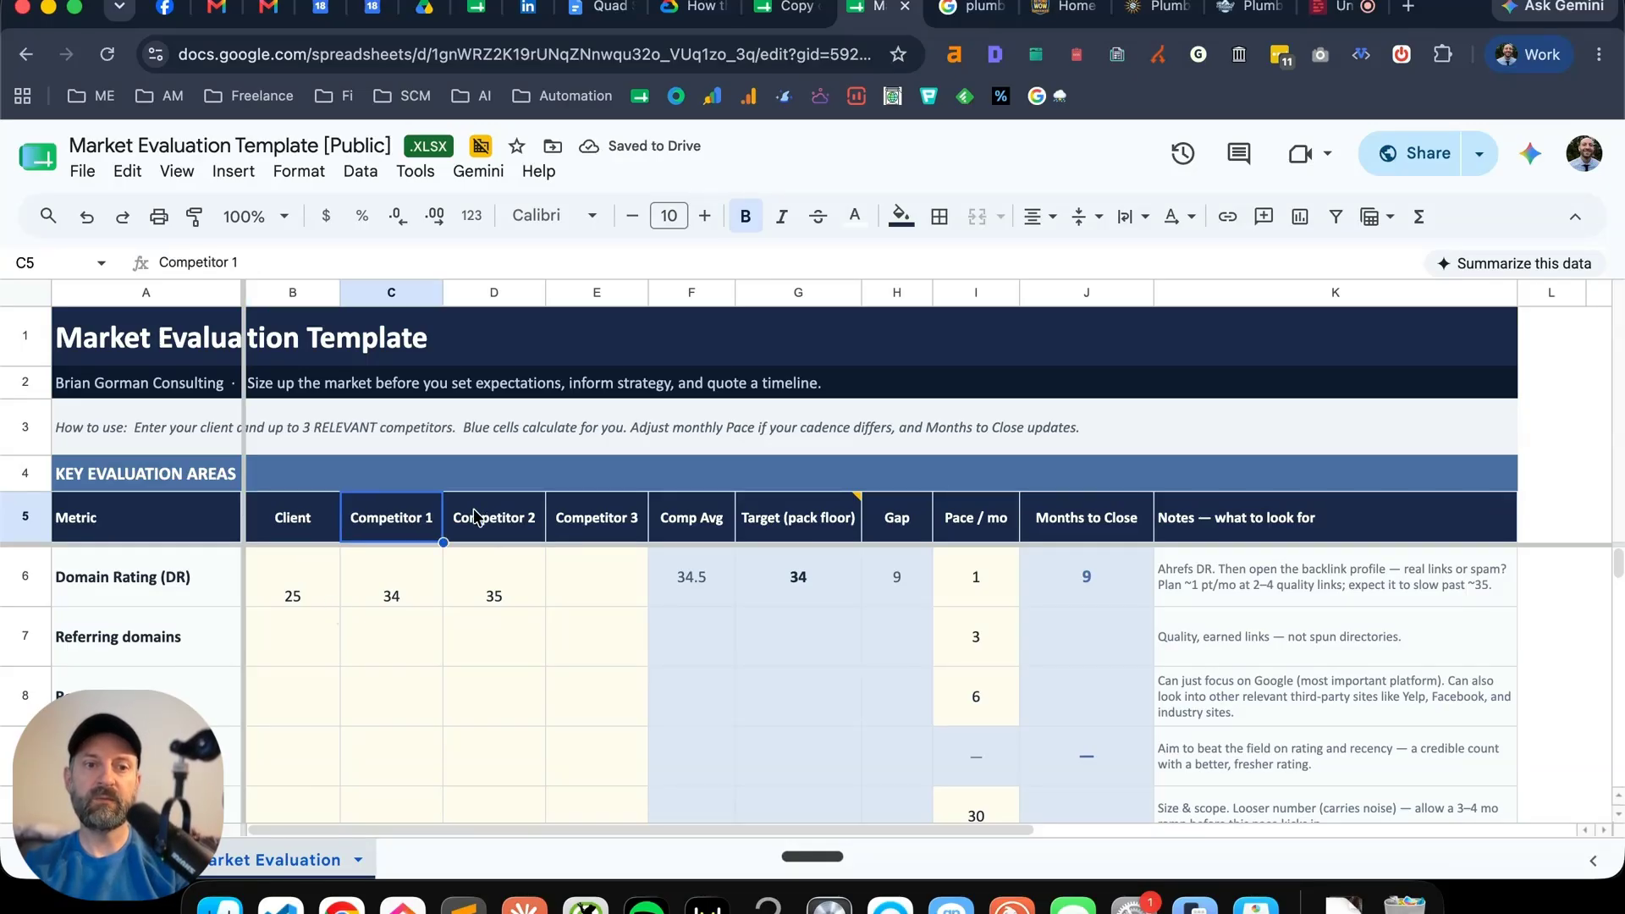
left_click(478, 518)
left_click(571, 520)
left_click(501, 525)
left_click(385, 526)
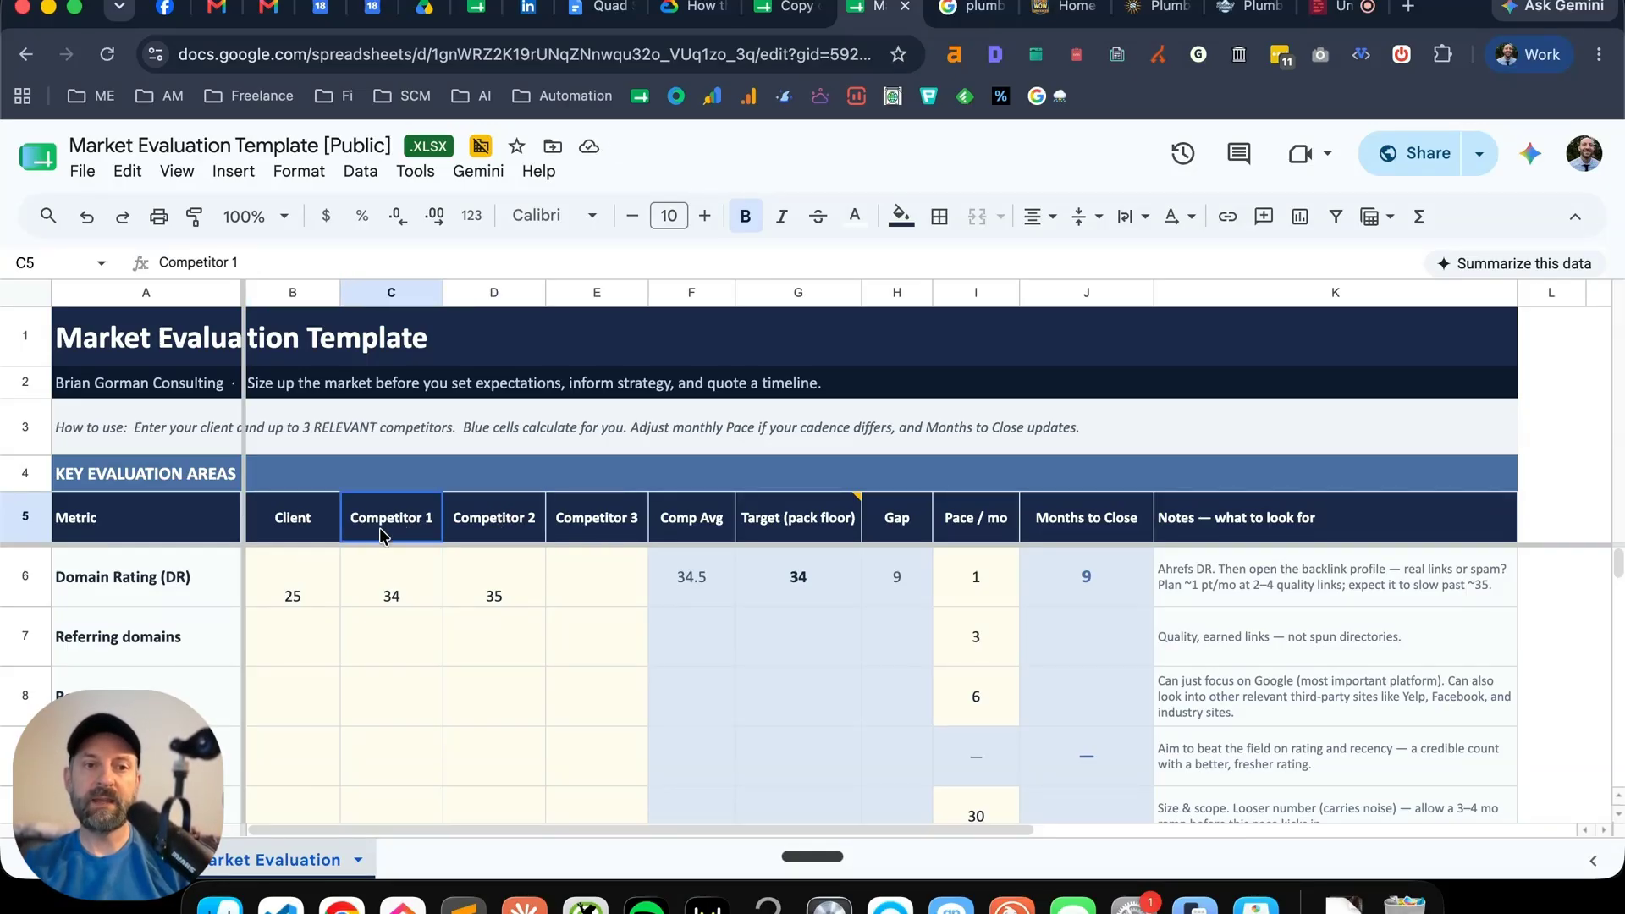
left_click(314, 529)
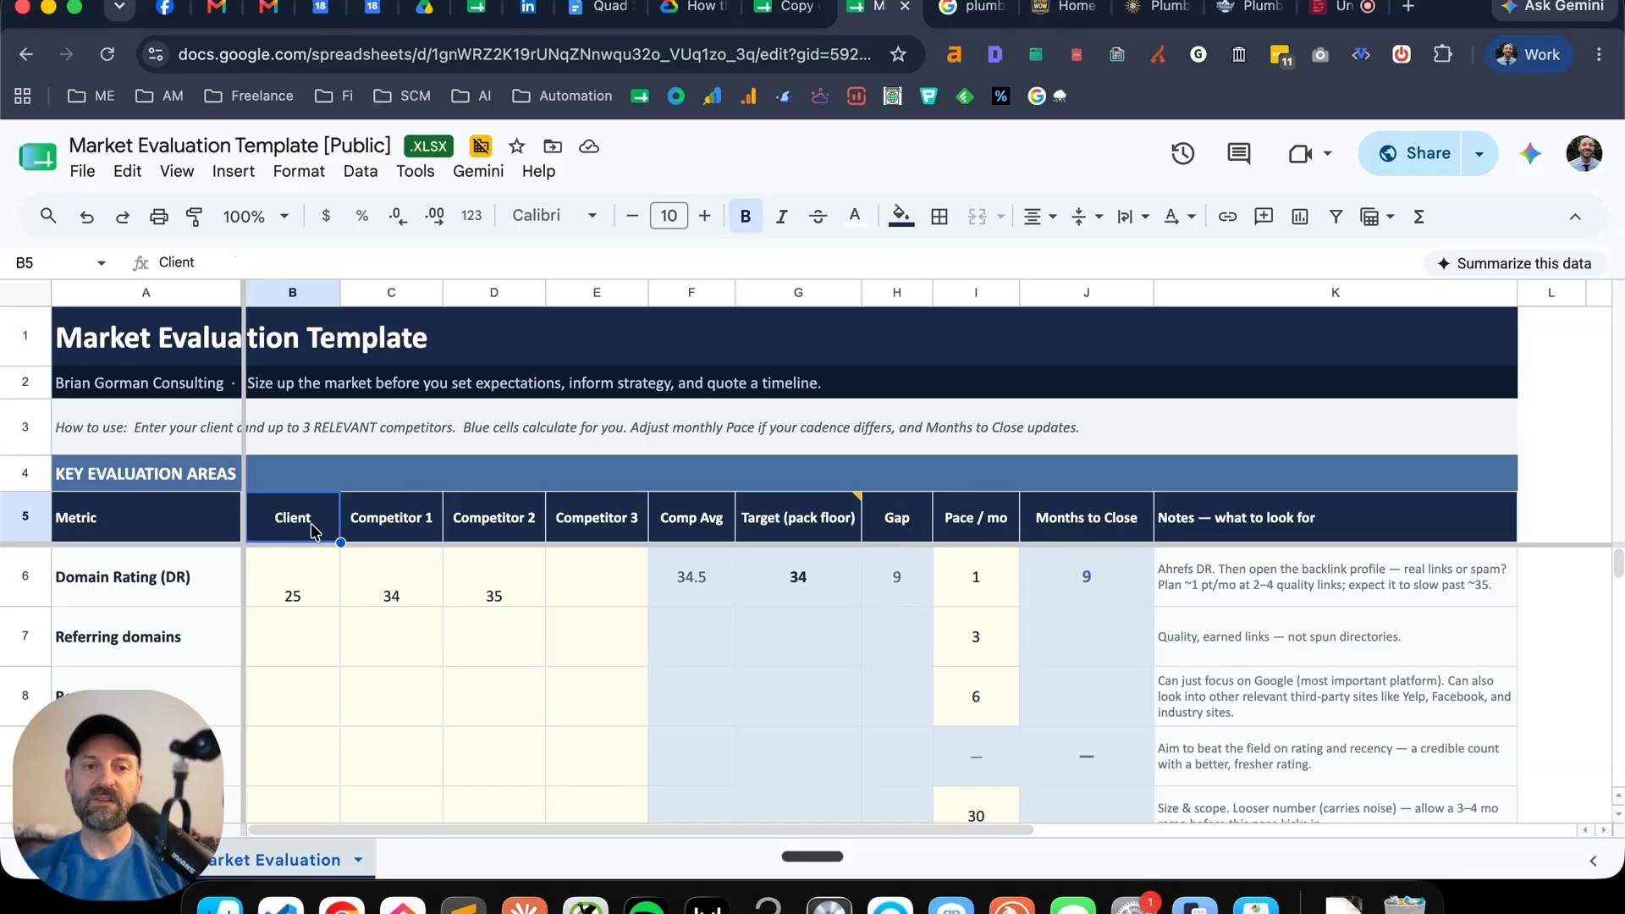
left_click(512, 521)
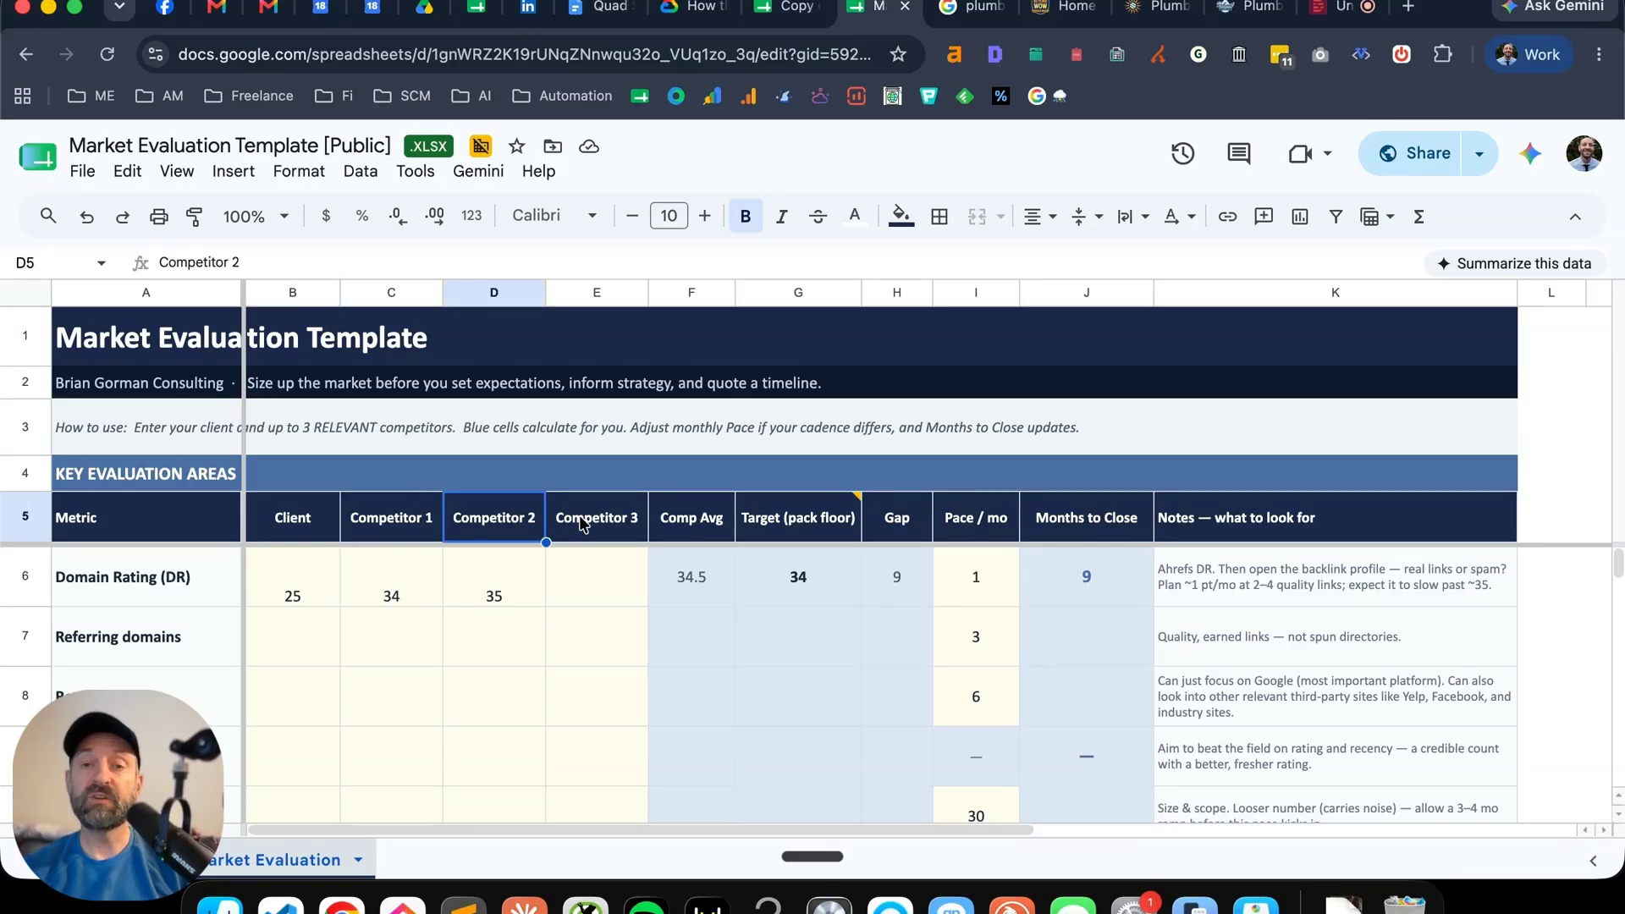
left_click(583, 525)
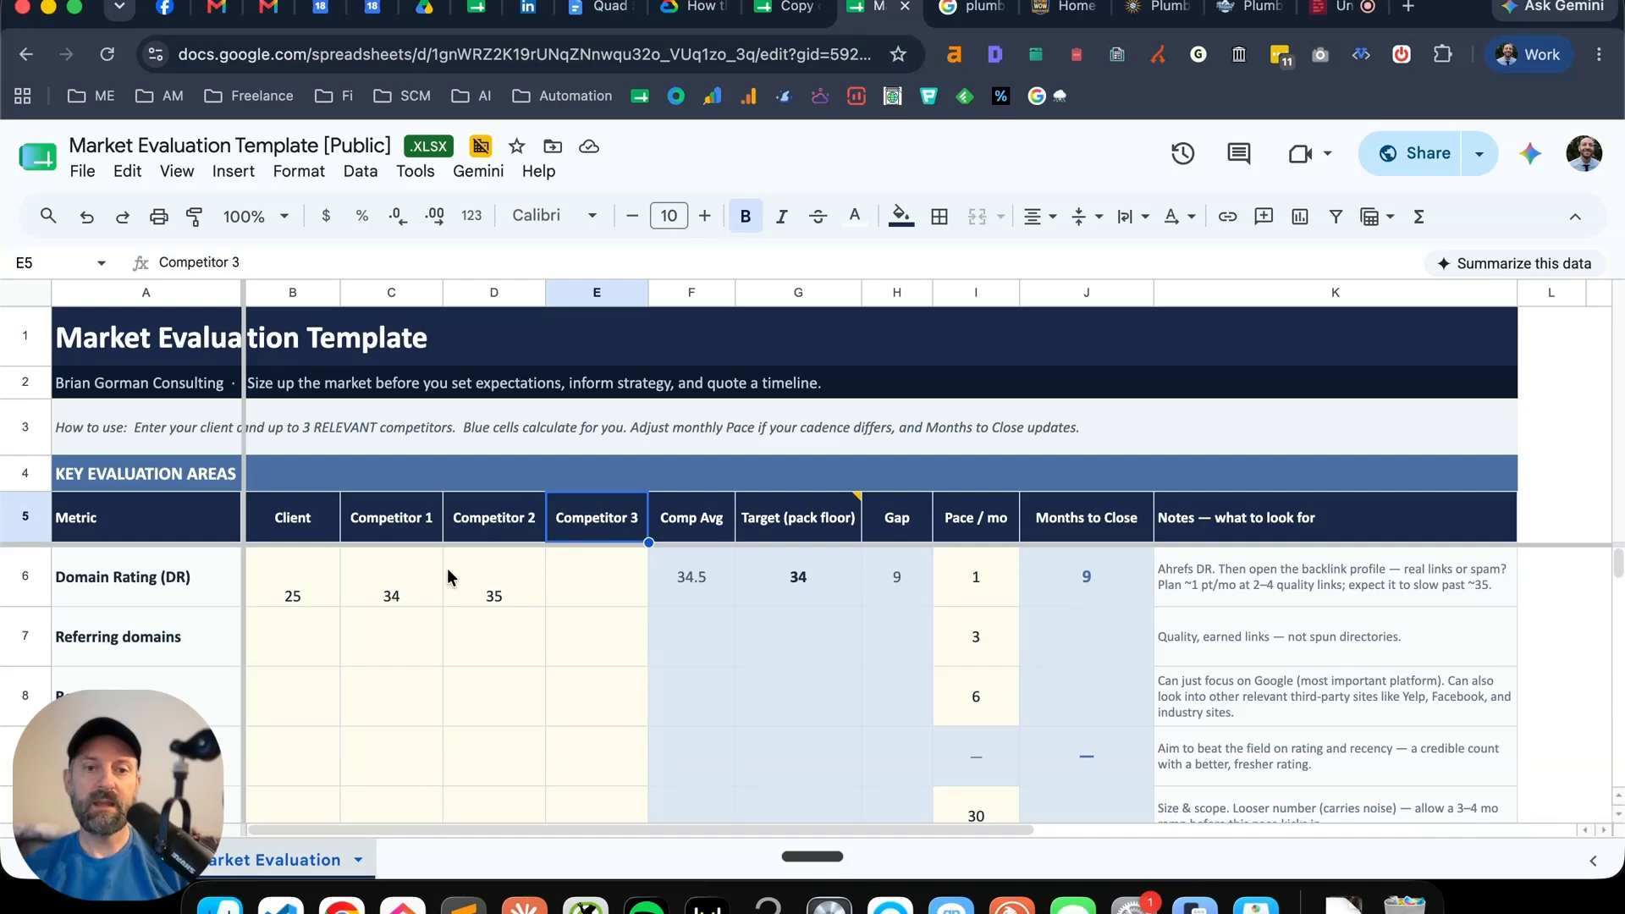
- Examine the Comp Avg, Target, Gap, Pace / mo and Months to Close cells in the Domain Rating row
left_click(688, 578)
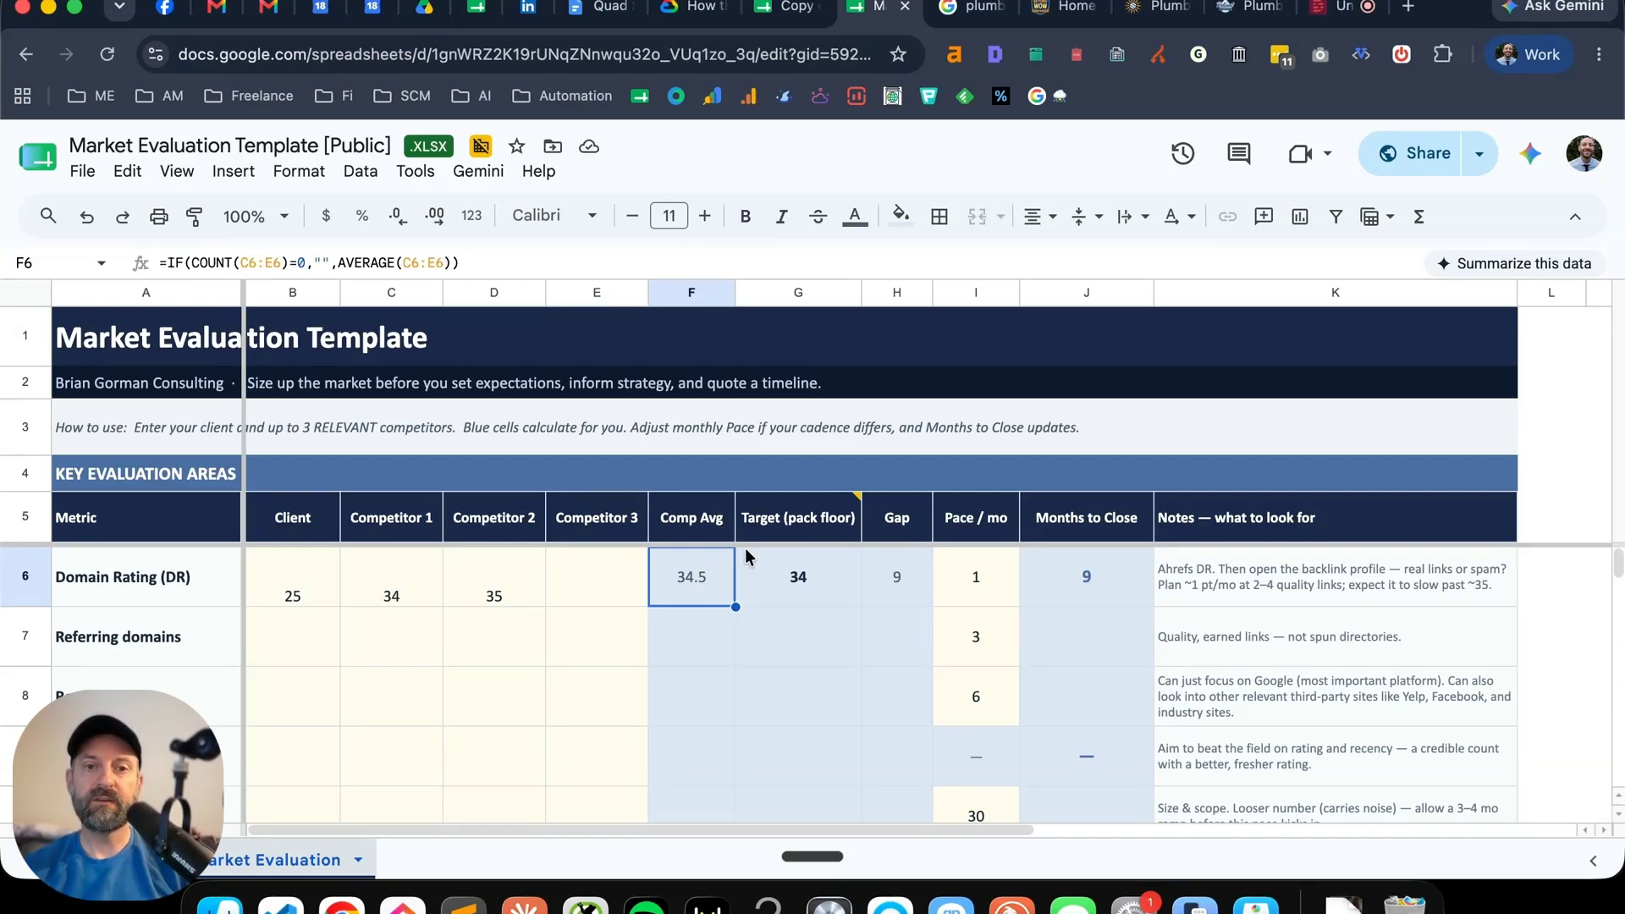
mouse_move(773, 539)
left_click(821, 590)
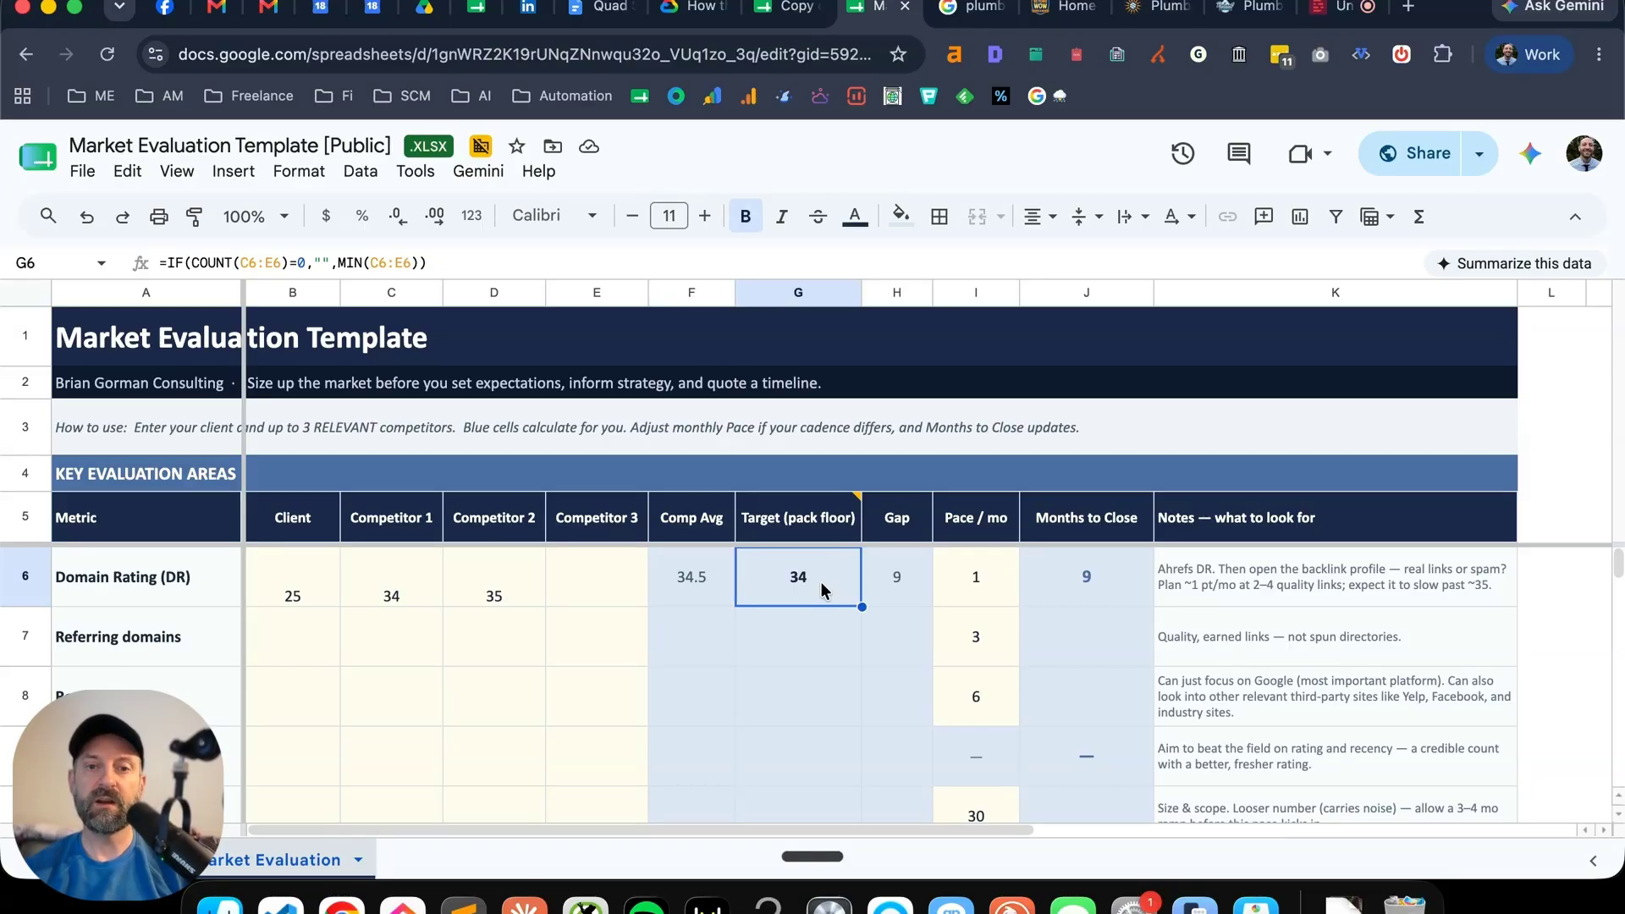
left_click(891, 598)
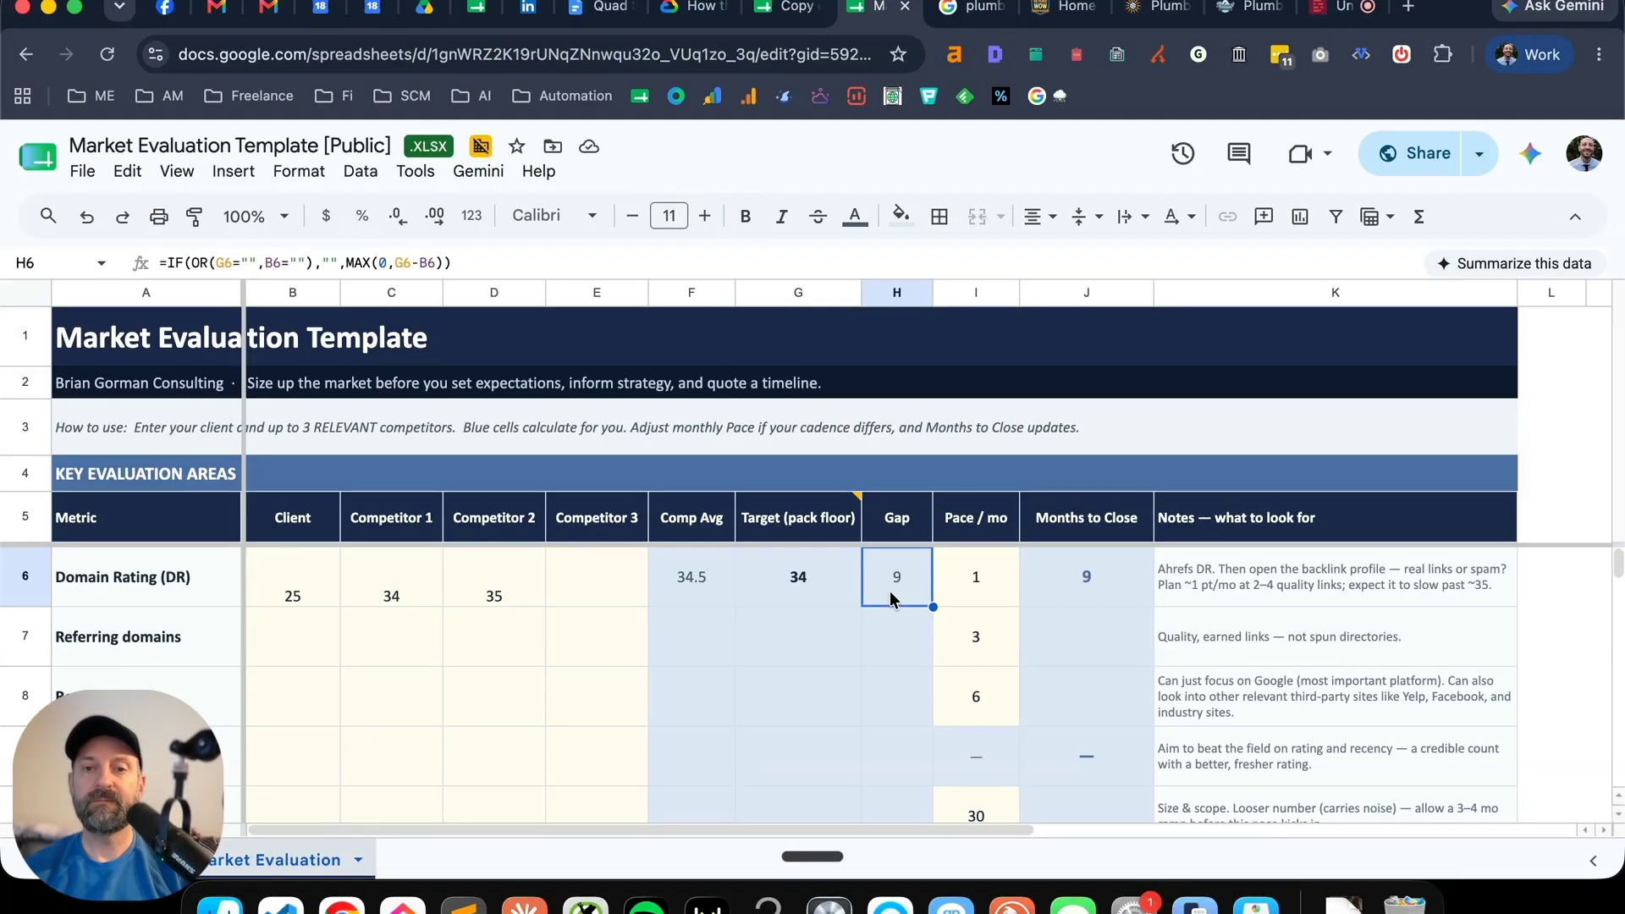
left_click(1089, 584)
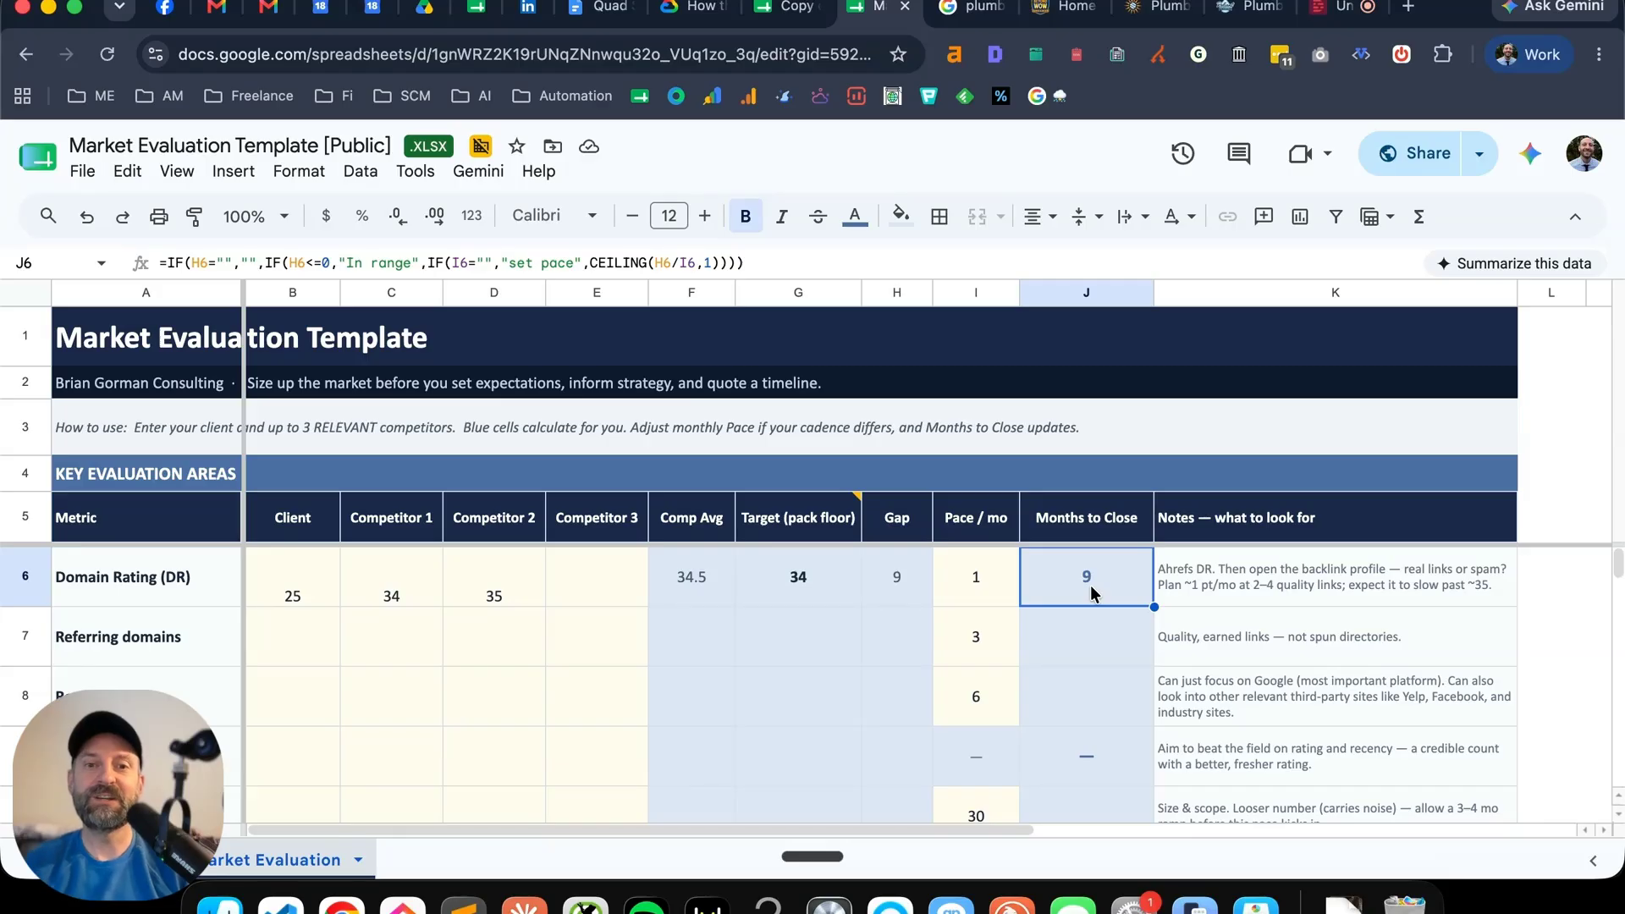
left_click(976, 576)
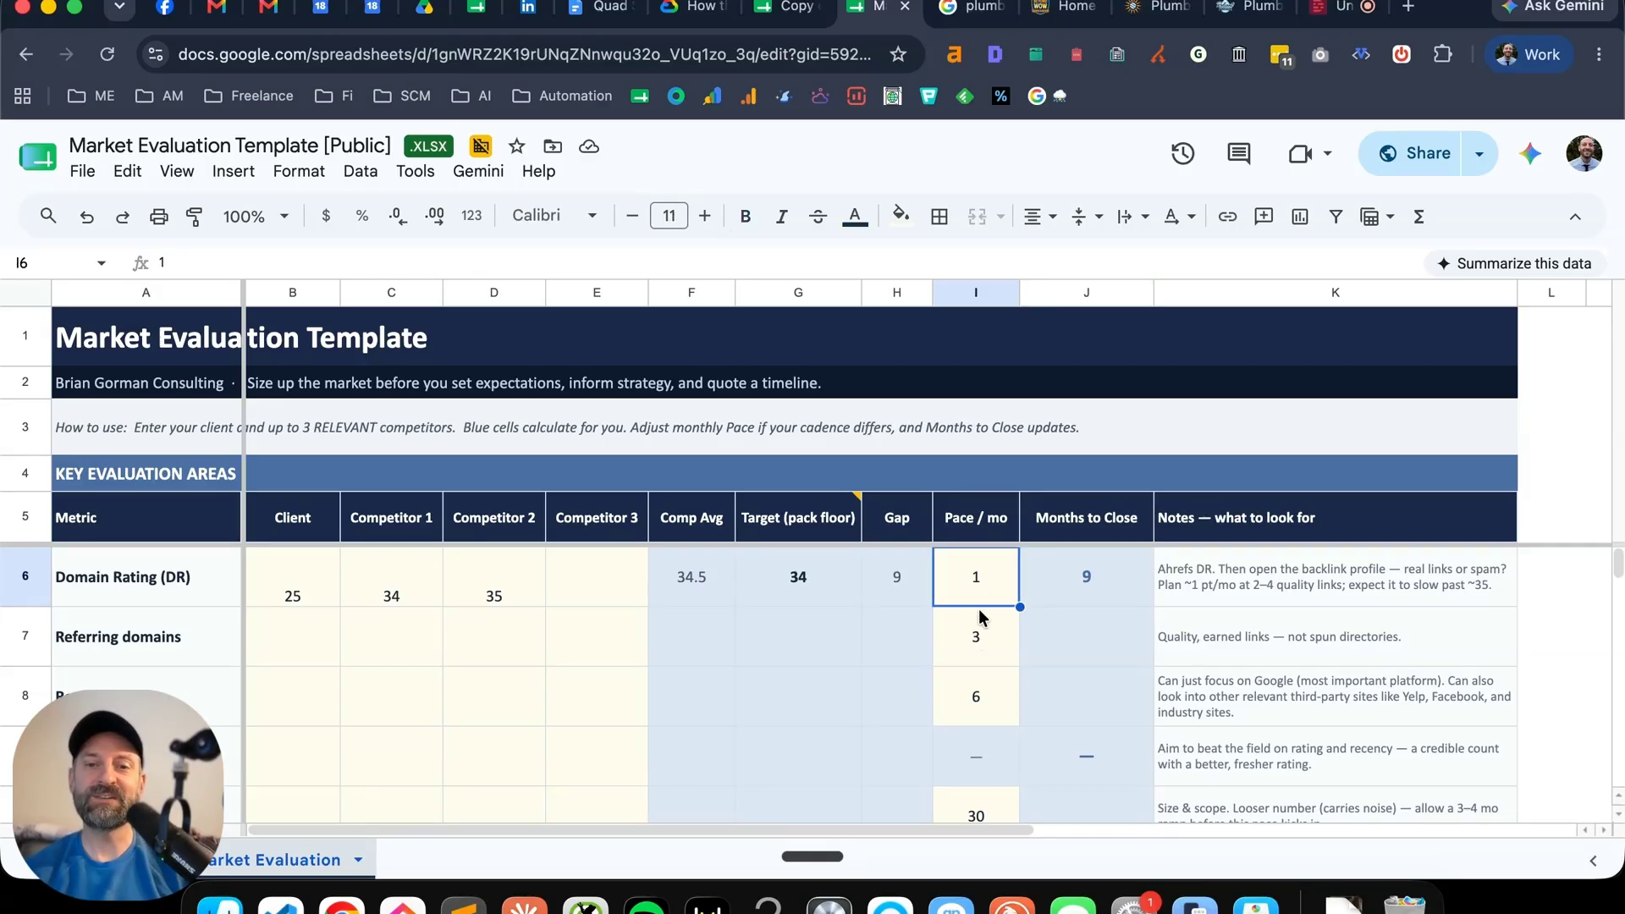
left_click(1047, 581)
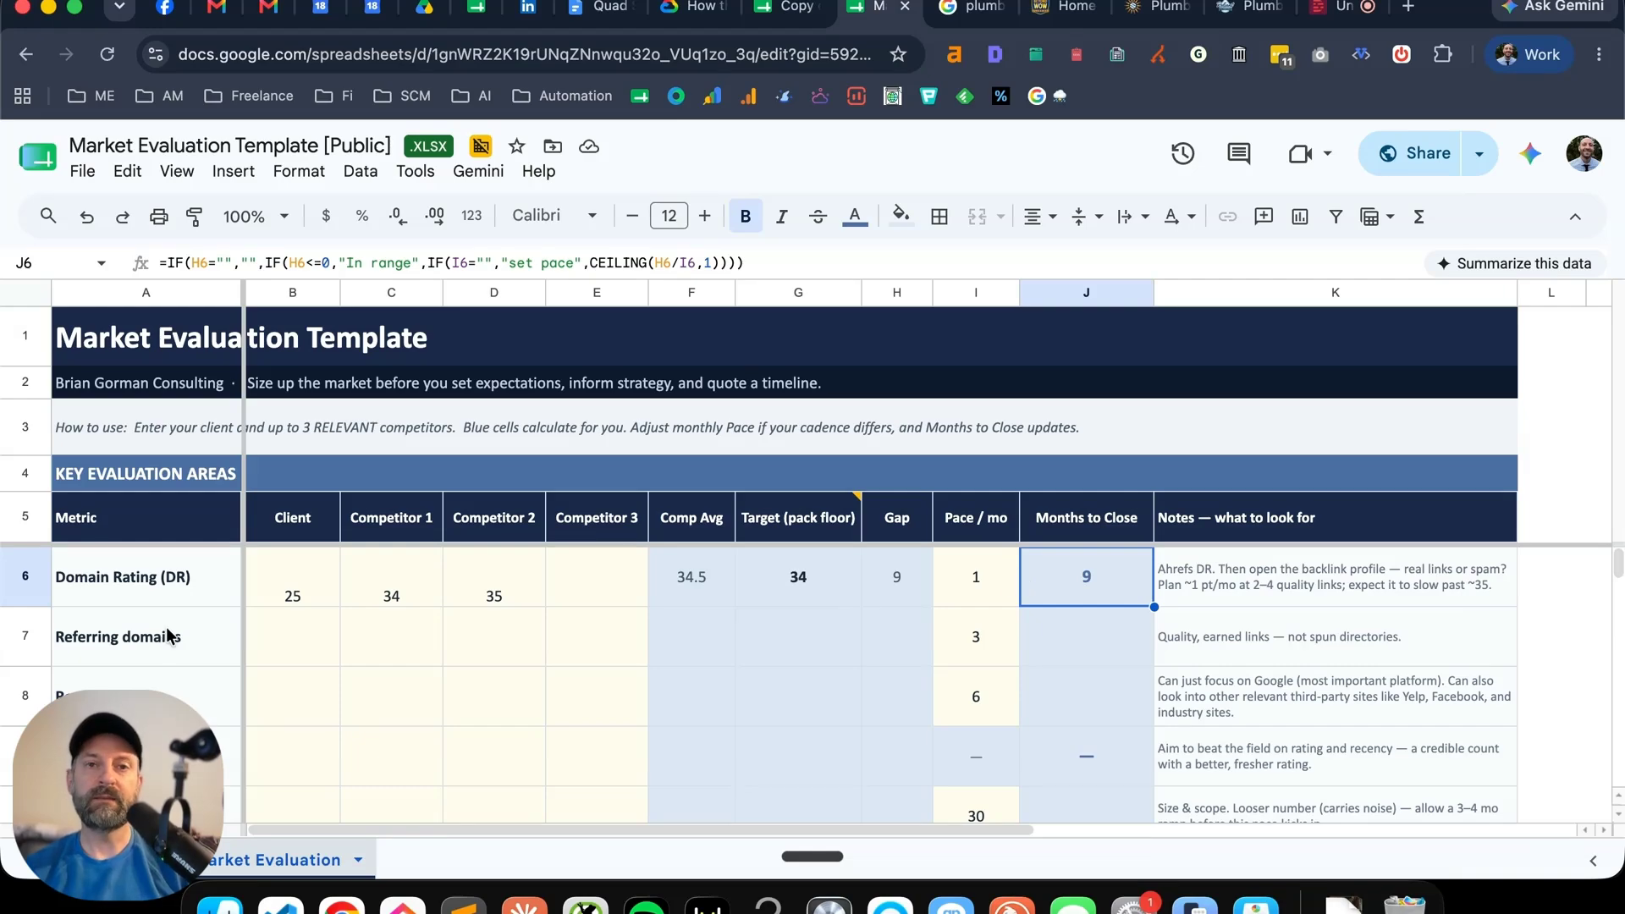
- Copy Beyond Wow's domain from its website and look up beyondwow.com in Ahrefs Site Explorer
left_click(1059, 8)
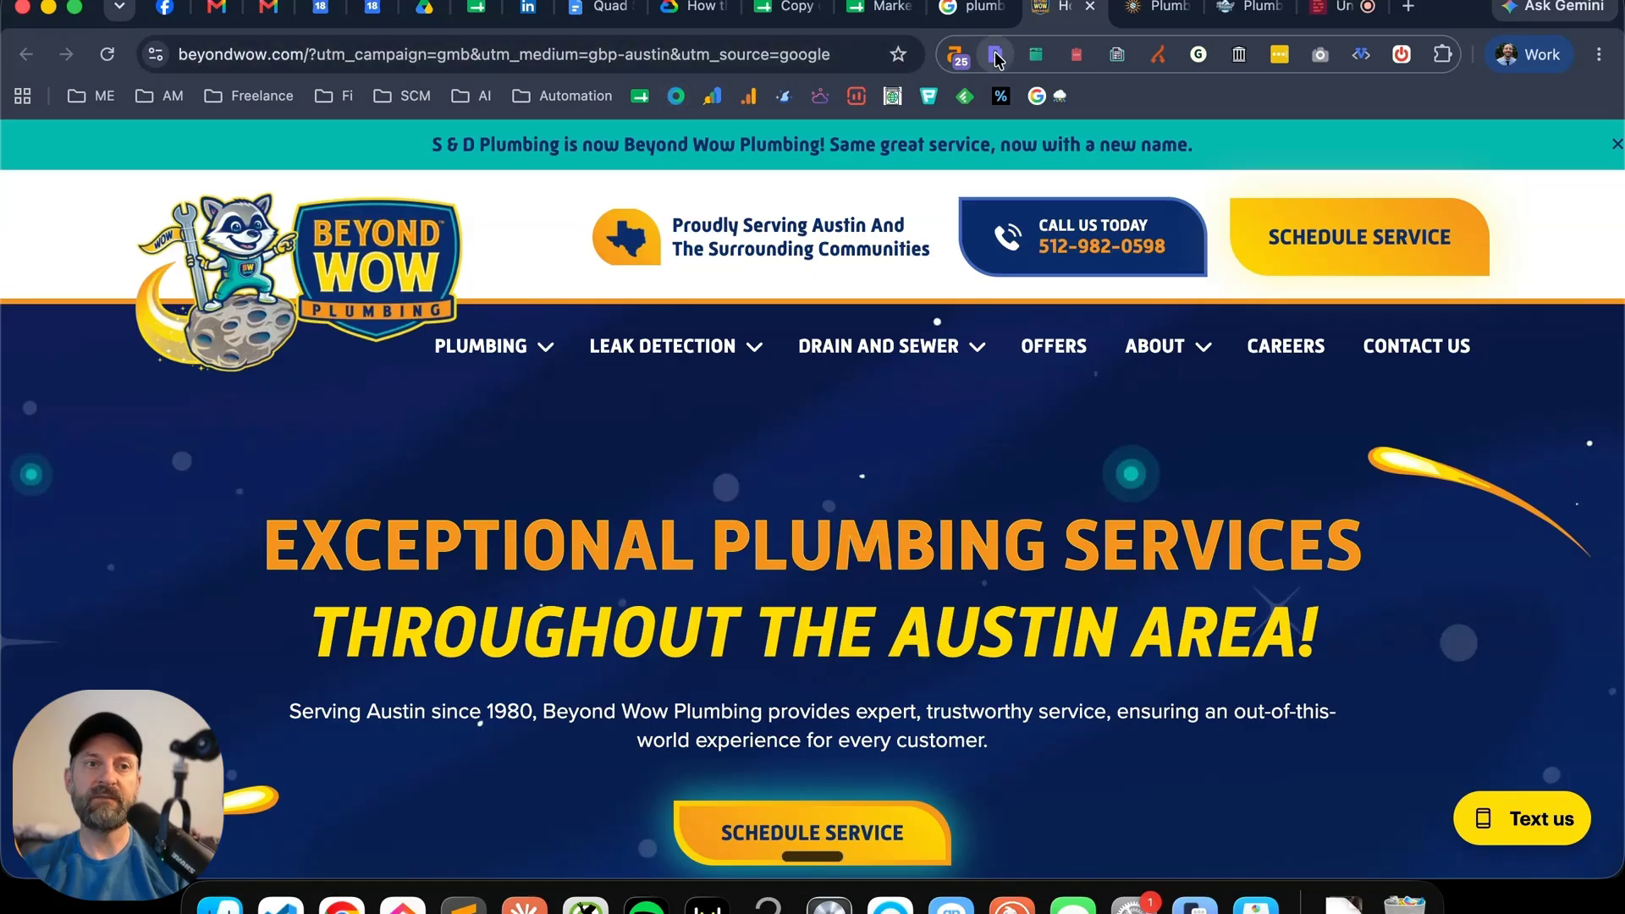
left_click(315, 54)
left_click_drag(304, 54, 160, 57)
key("super+c")
key("super+t")
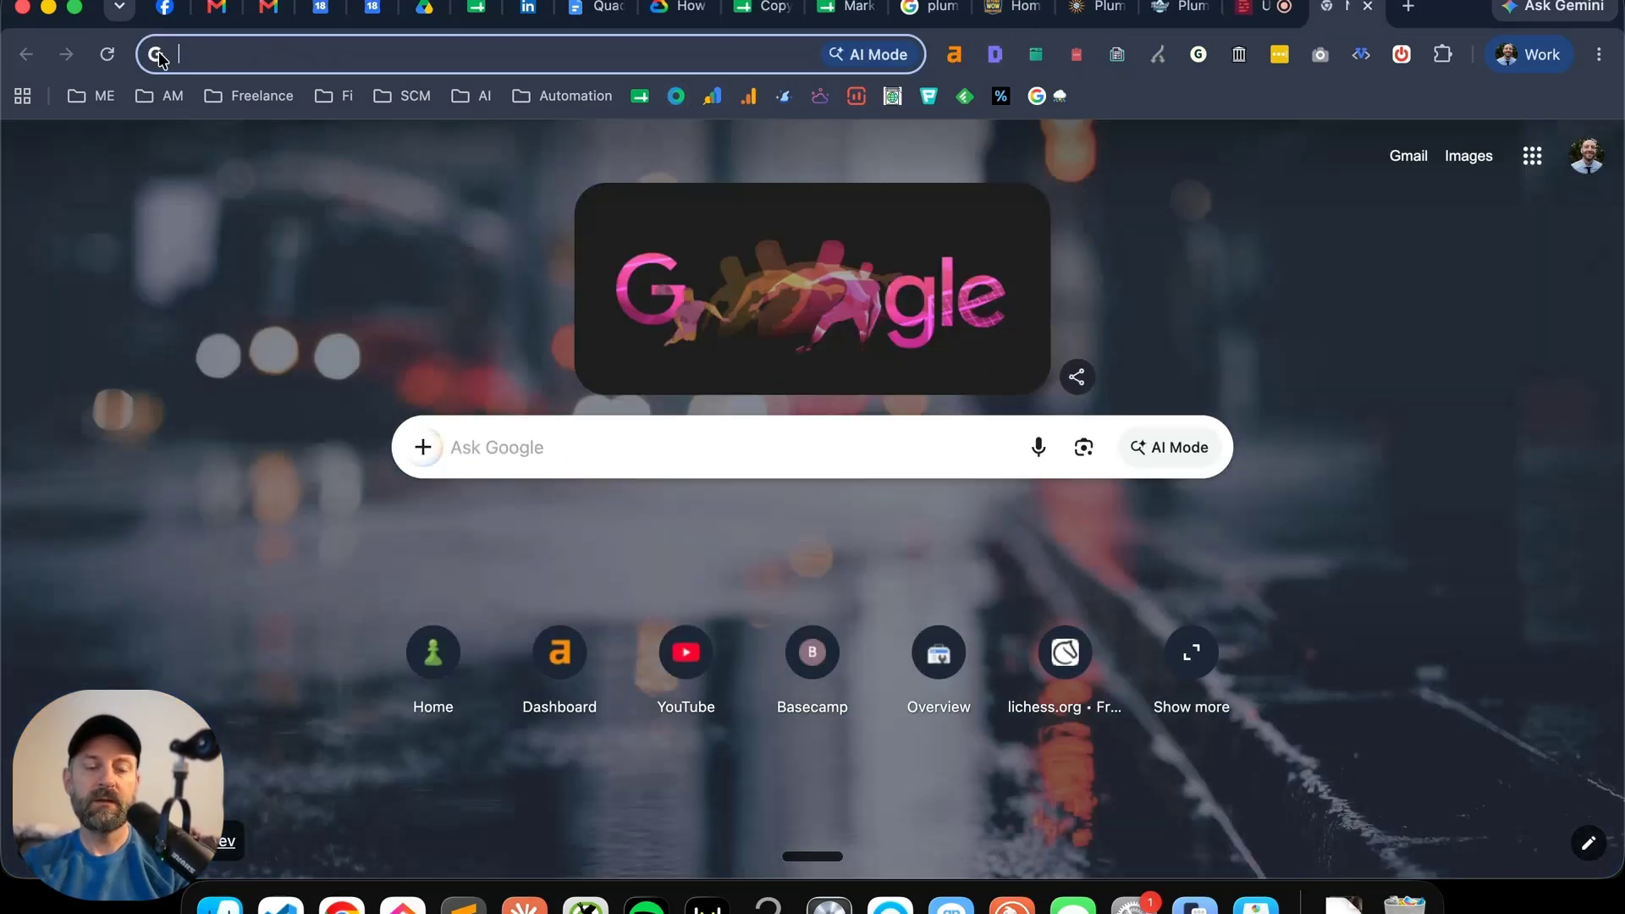
type("app.ahrefs.com/dashboard")
key("Return")
key("super+v")
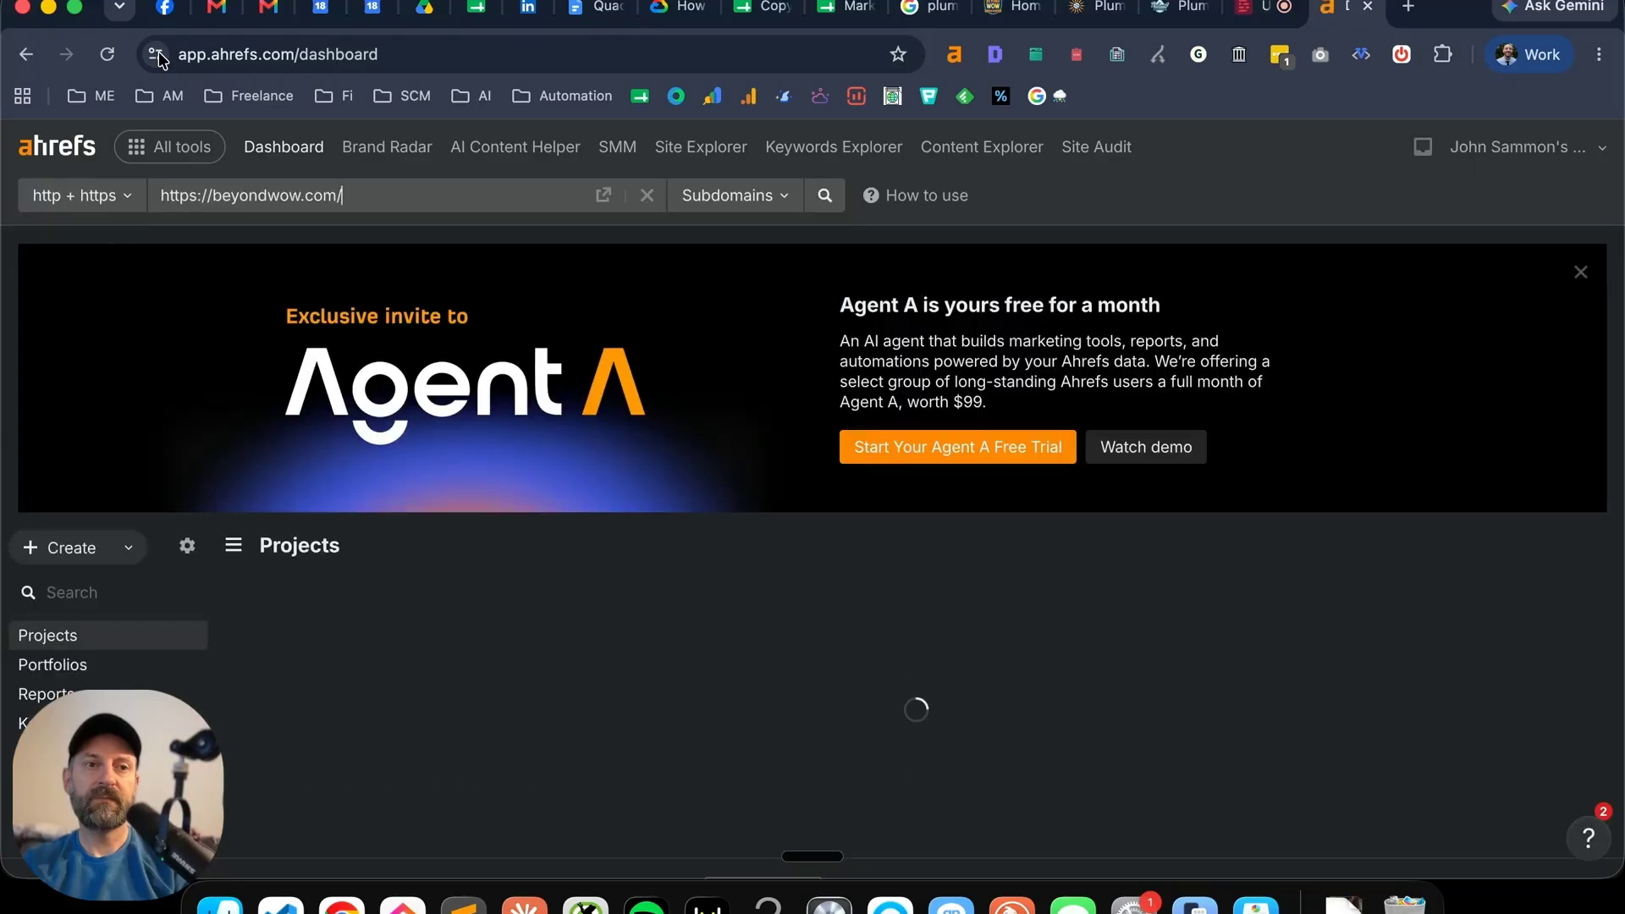
key("Return")
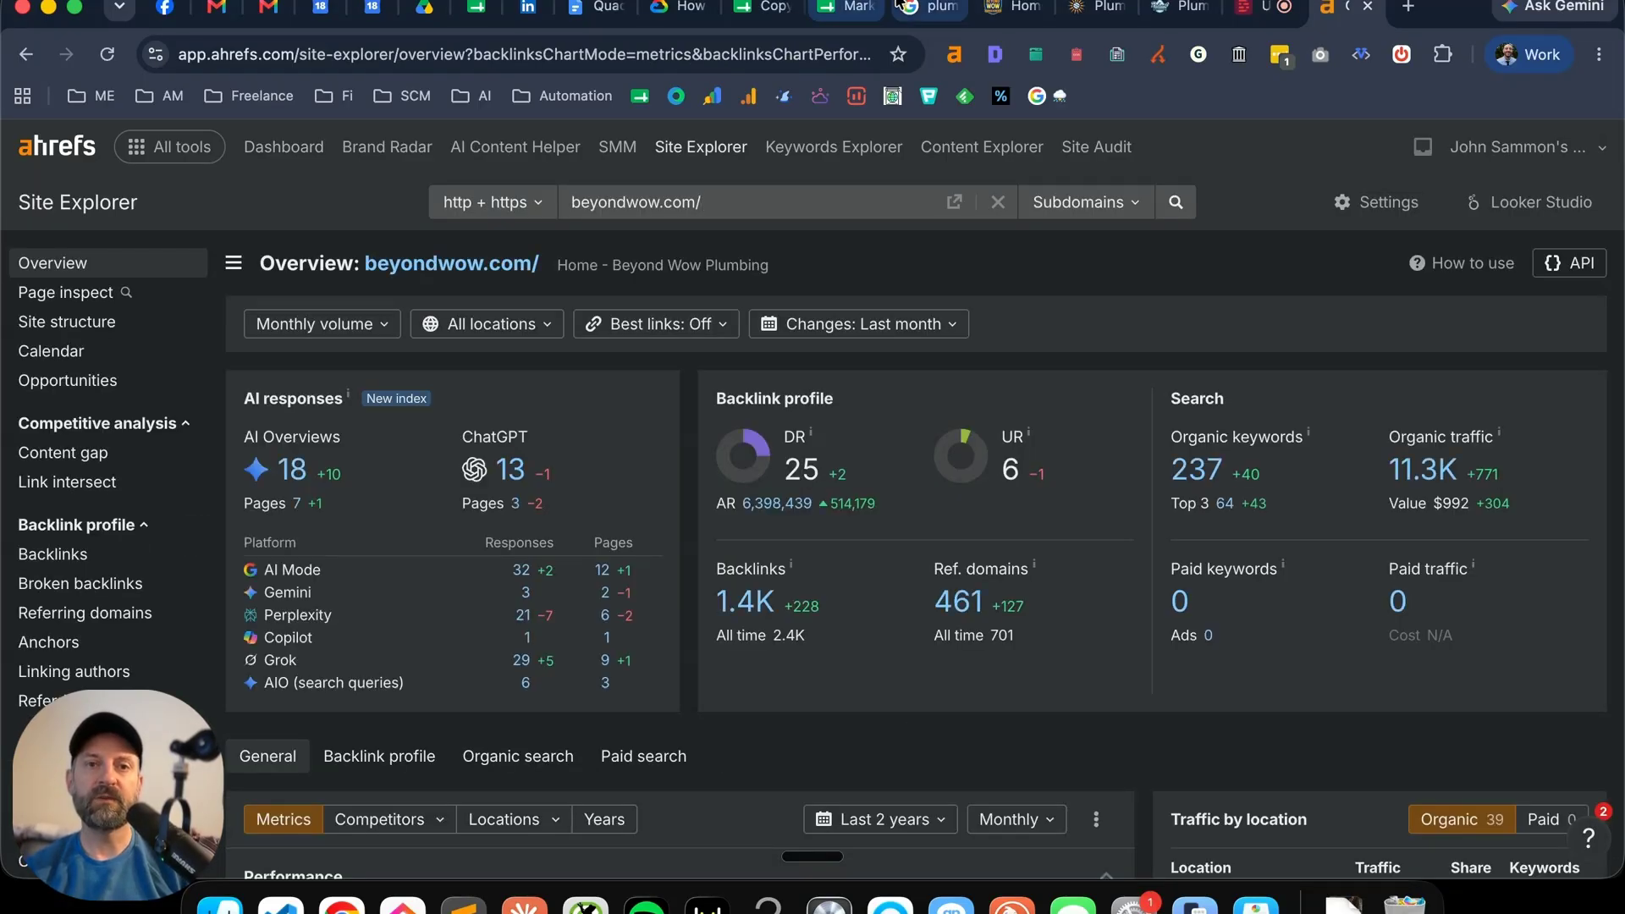
- Enter 461 as the Client's Referring domains value in the Market Evaluation Template
left_click(846, 6)
left_click(315, 628)
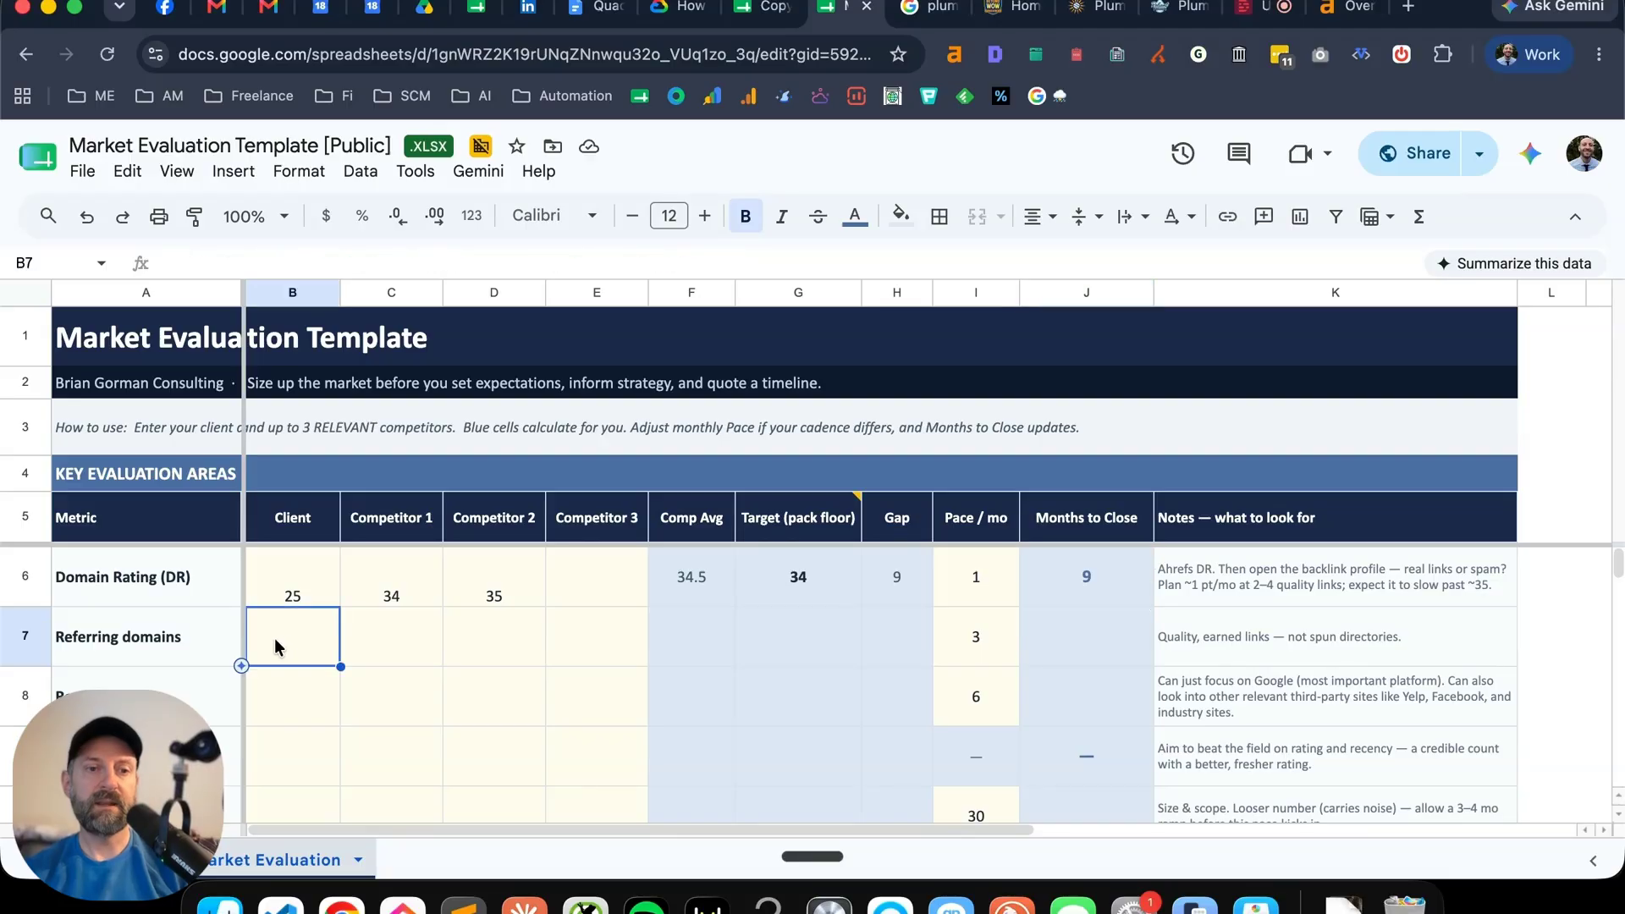
type("461")
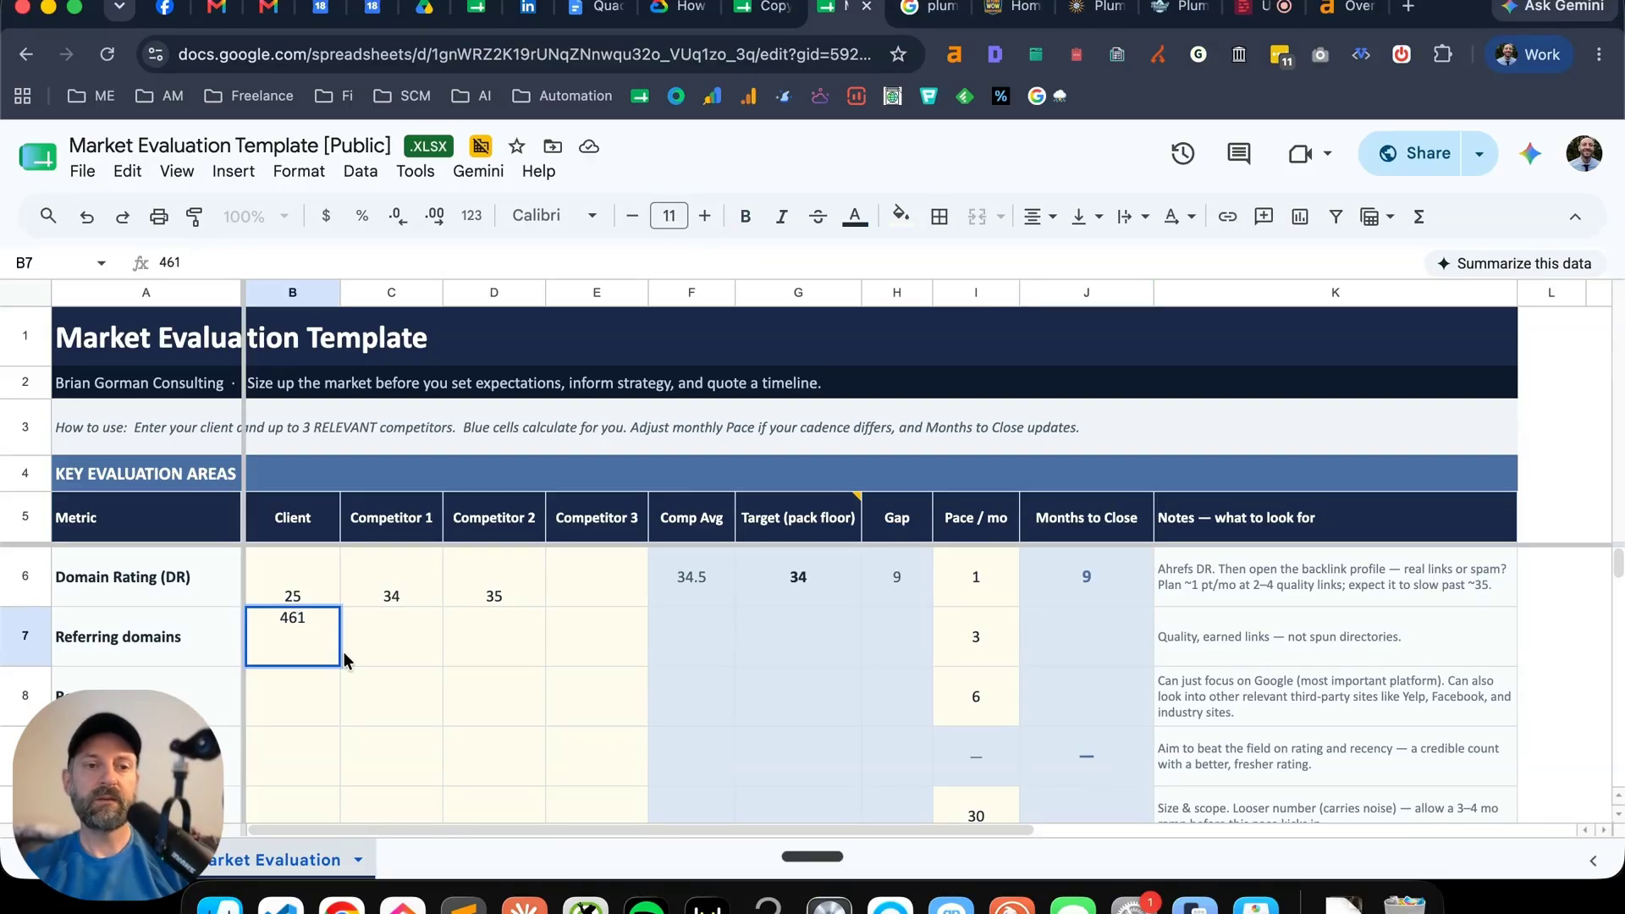
left_click(409, 634)
- Copy Radiant Plumbing's domain from its website and look up radiantplumbing.com in Ahrefs Site Explorer
left_click(1105, 12)
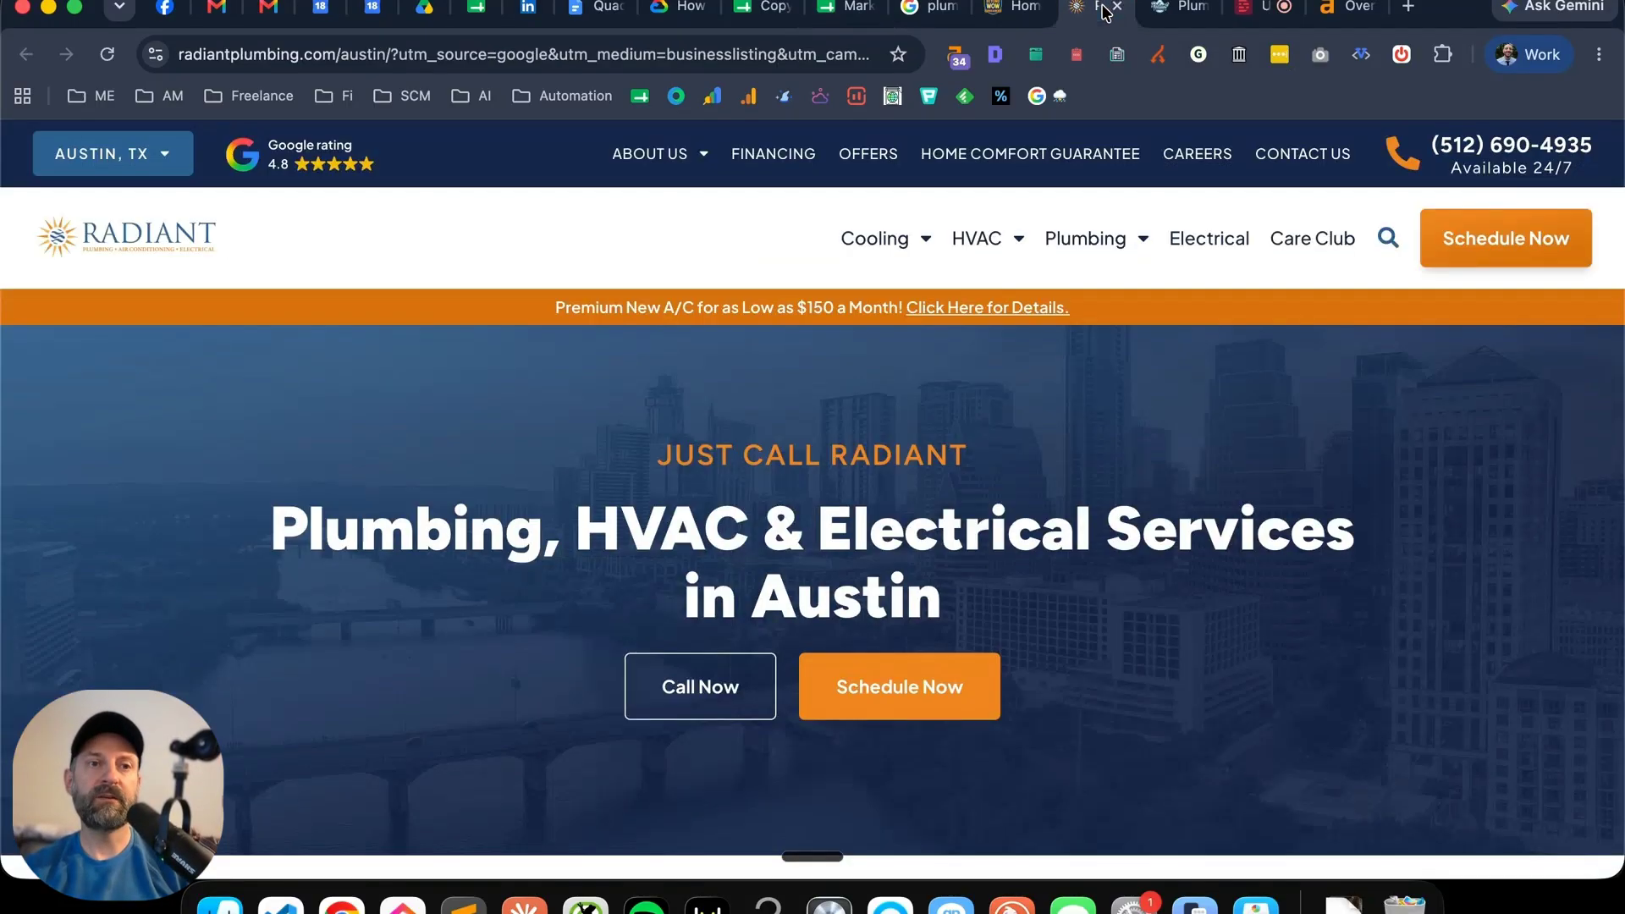
left_click(998, 64)
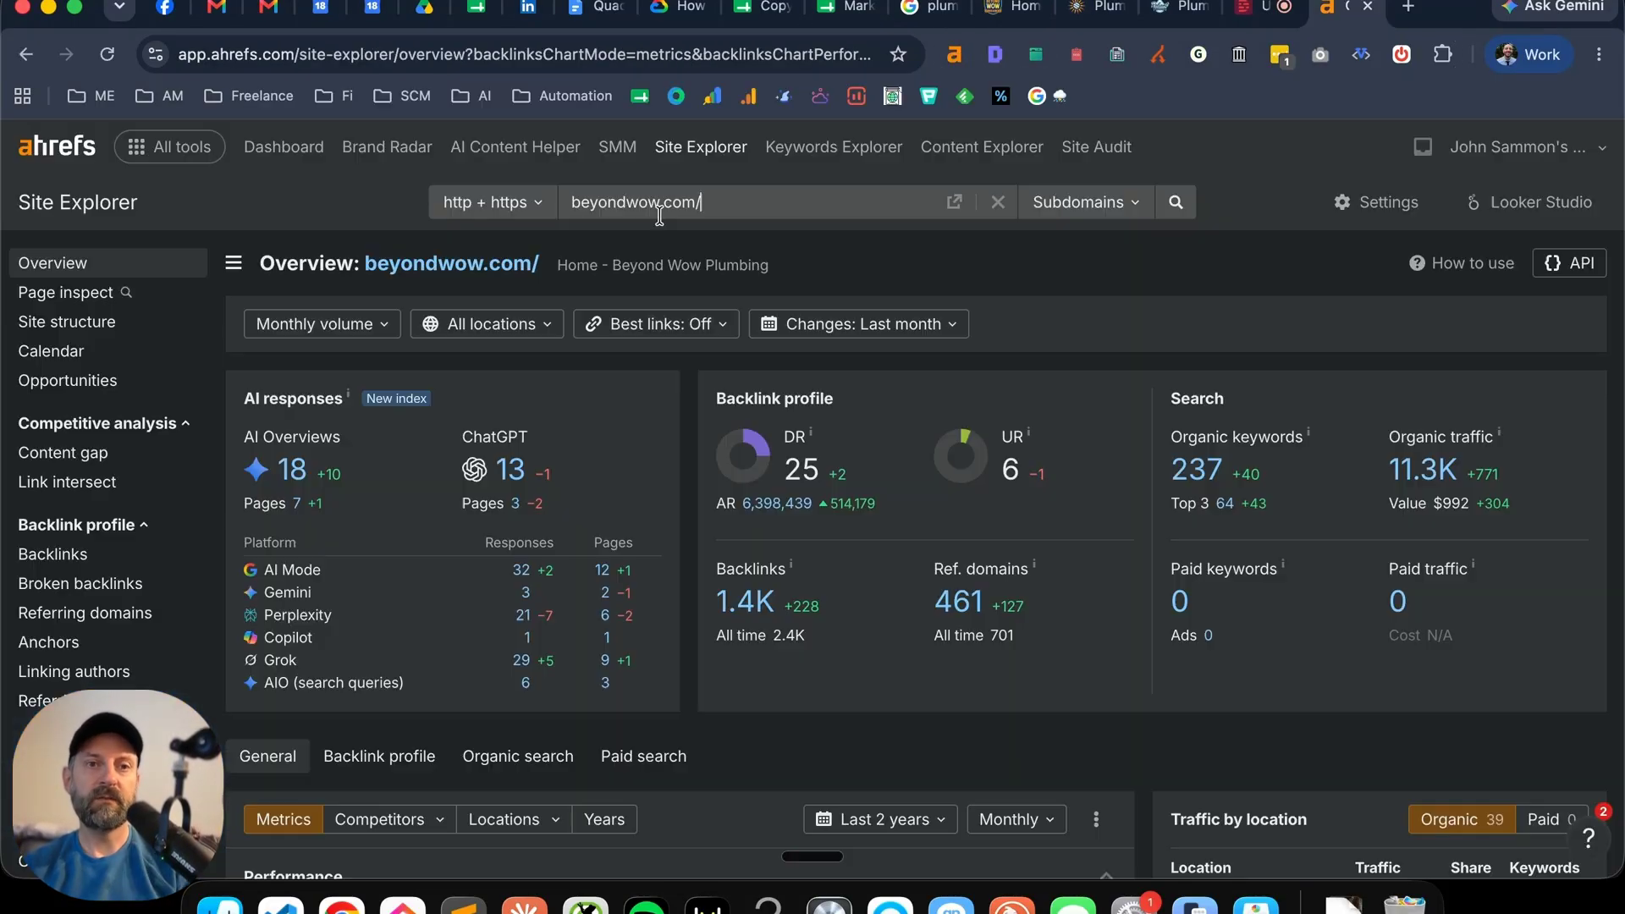
triple_click(670, 206)
type("radiantplumbing.com")
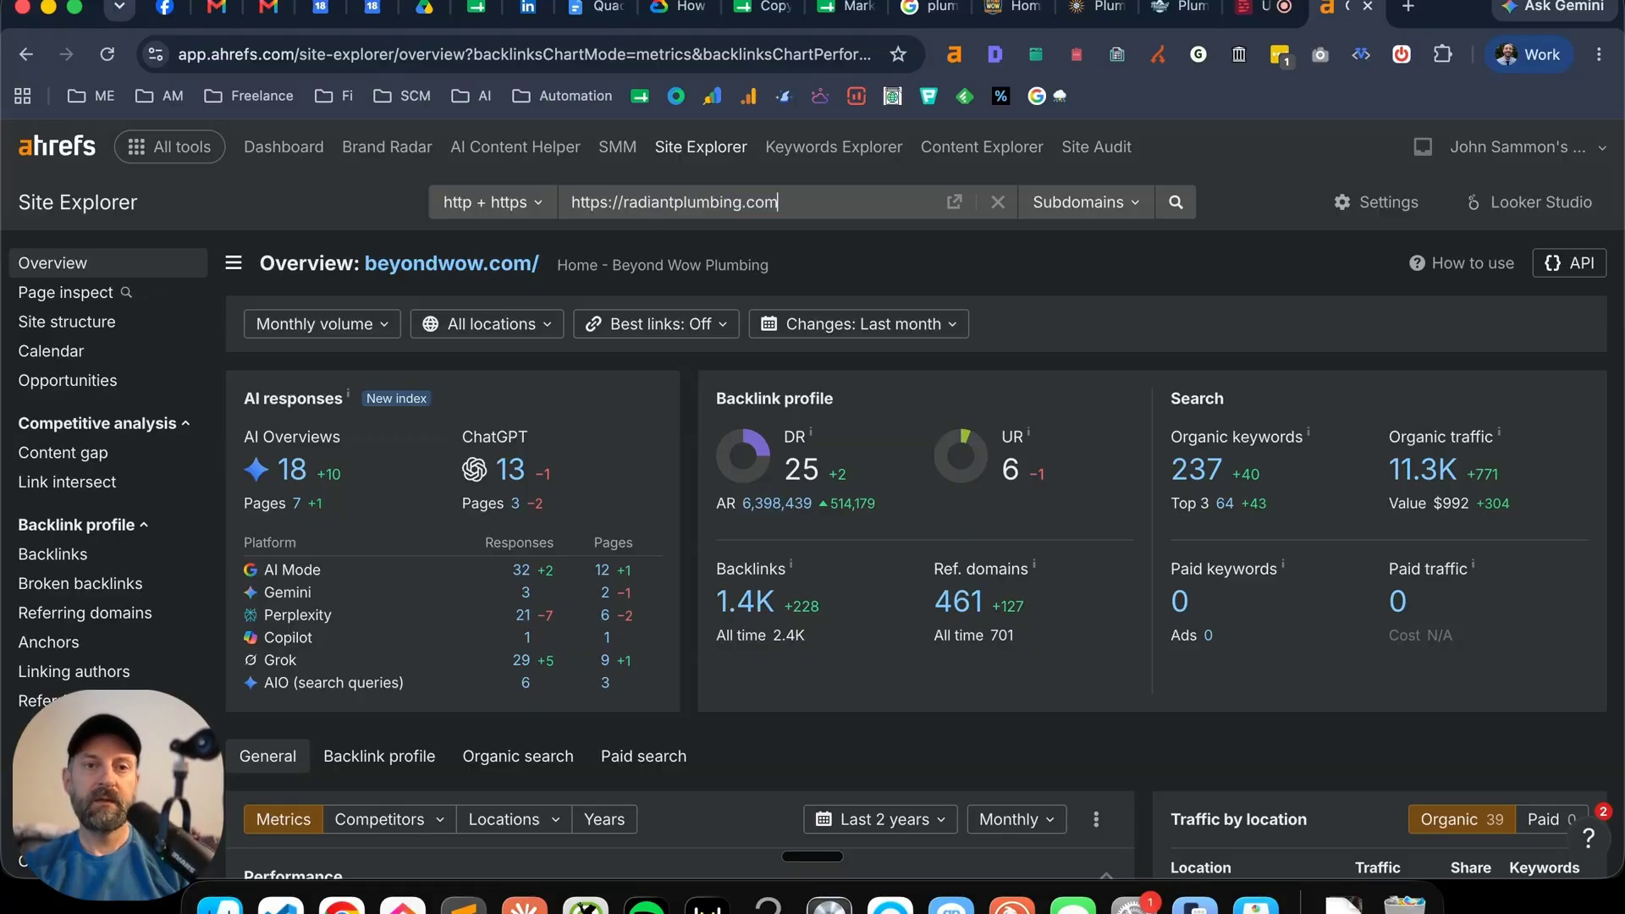
key("Return")
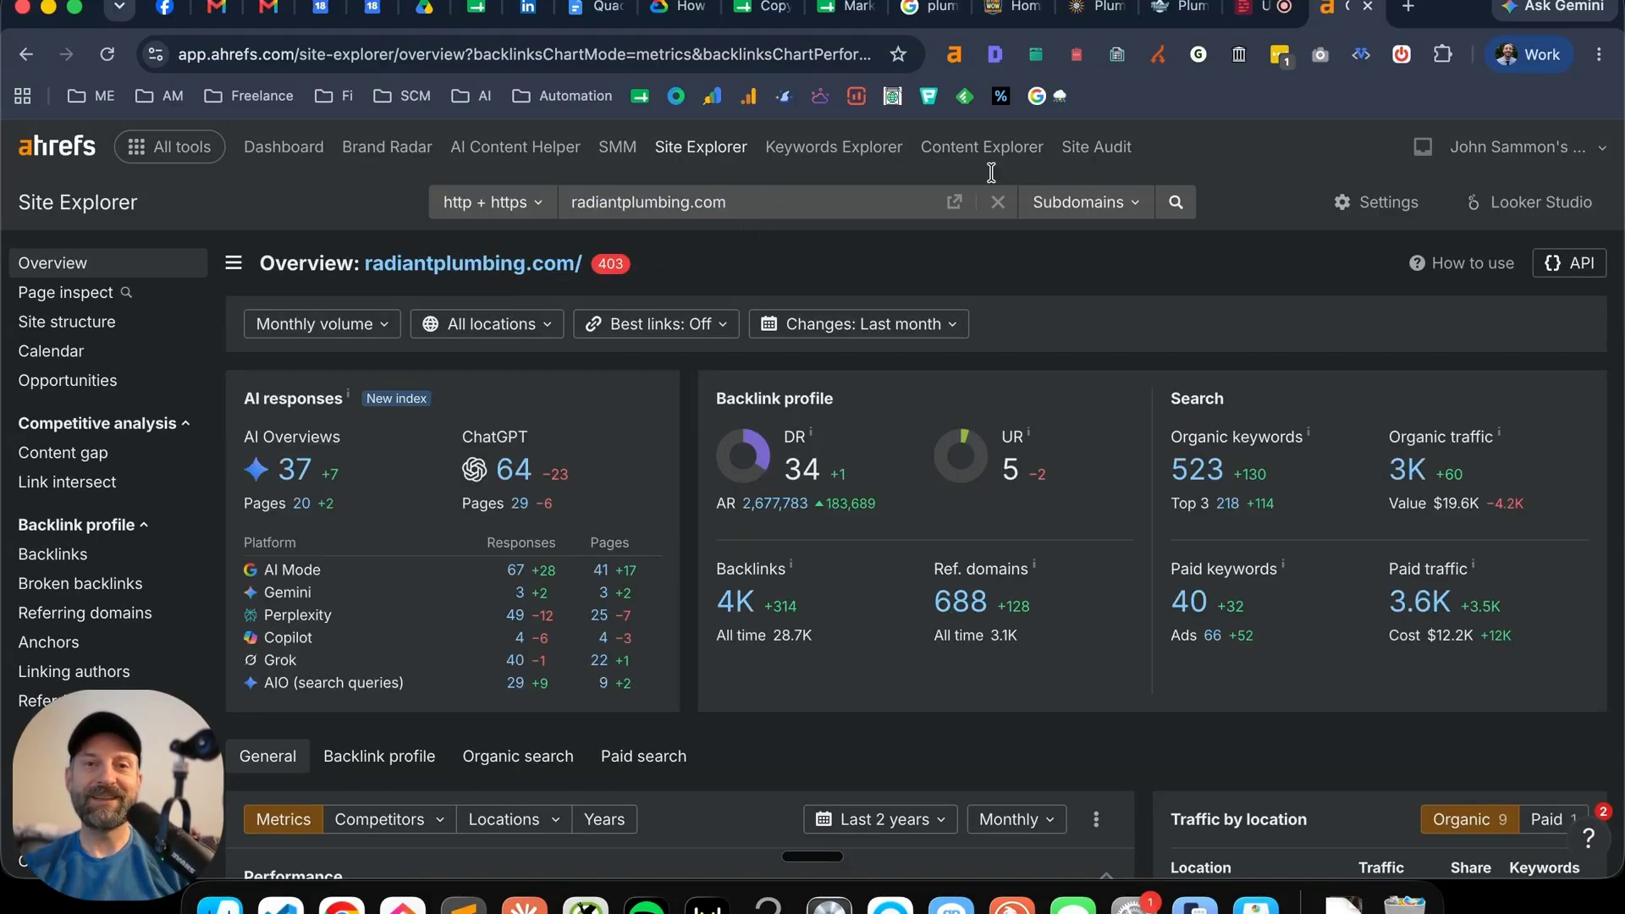
- Enter 688 as Competitor 1's Referring domains value in the Market Evaluation Template
left_click(845, 7)
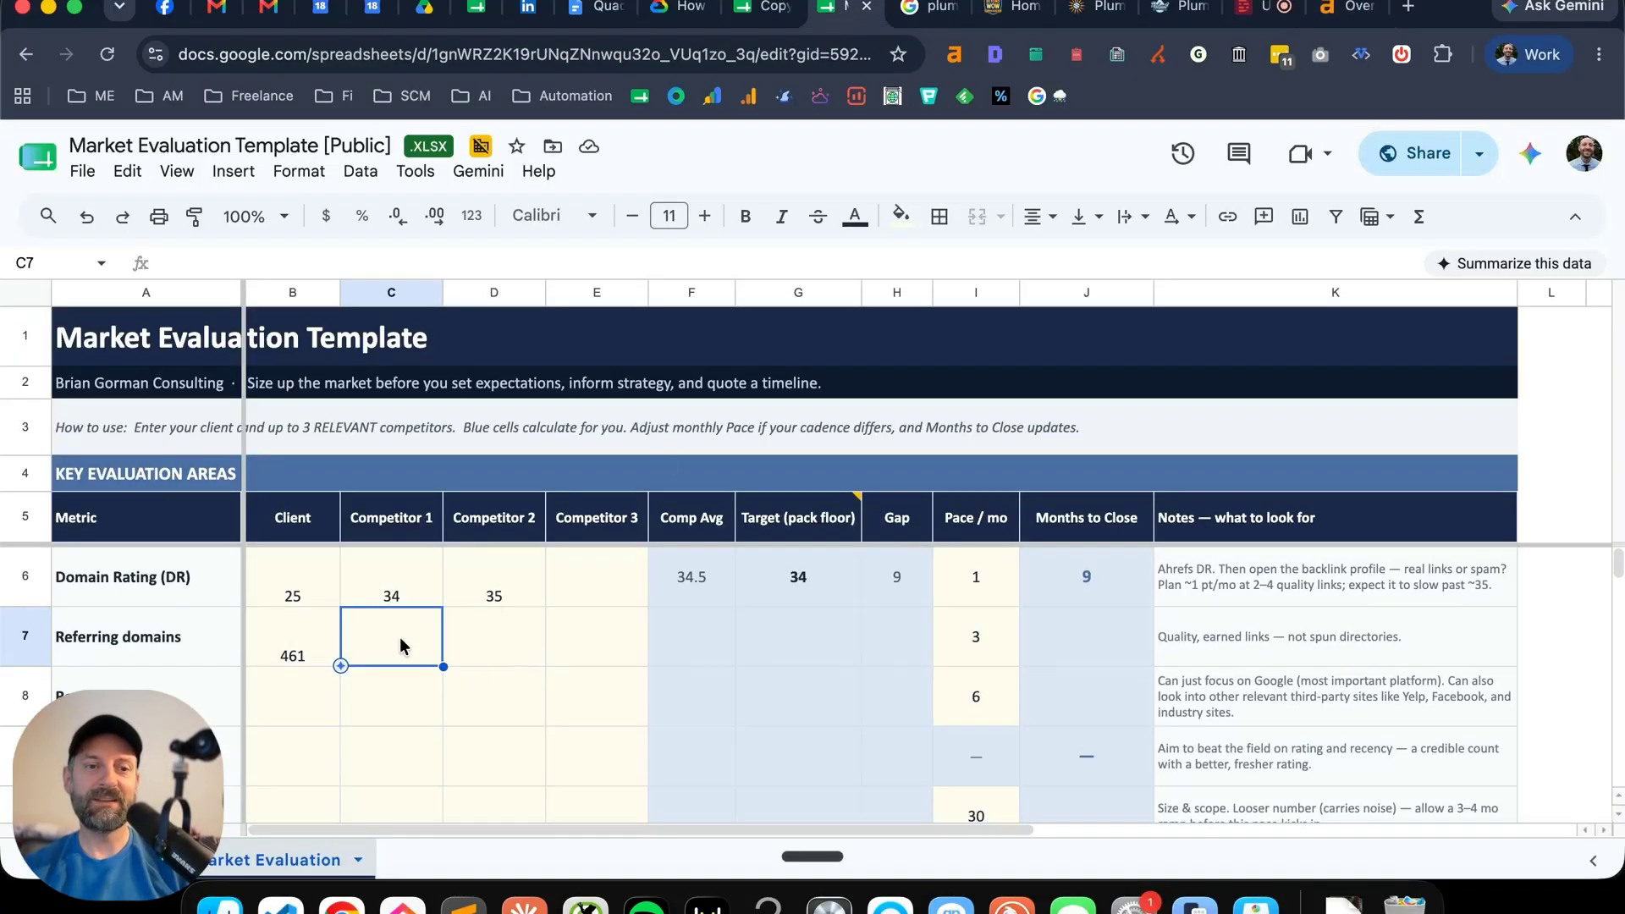
type("688")
key("Tab")
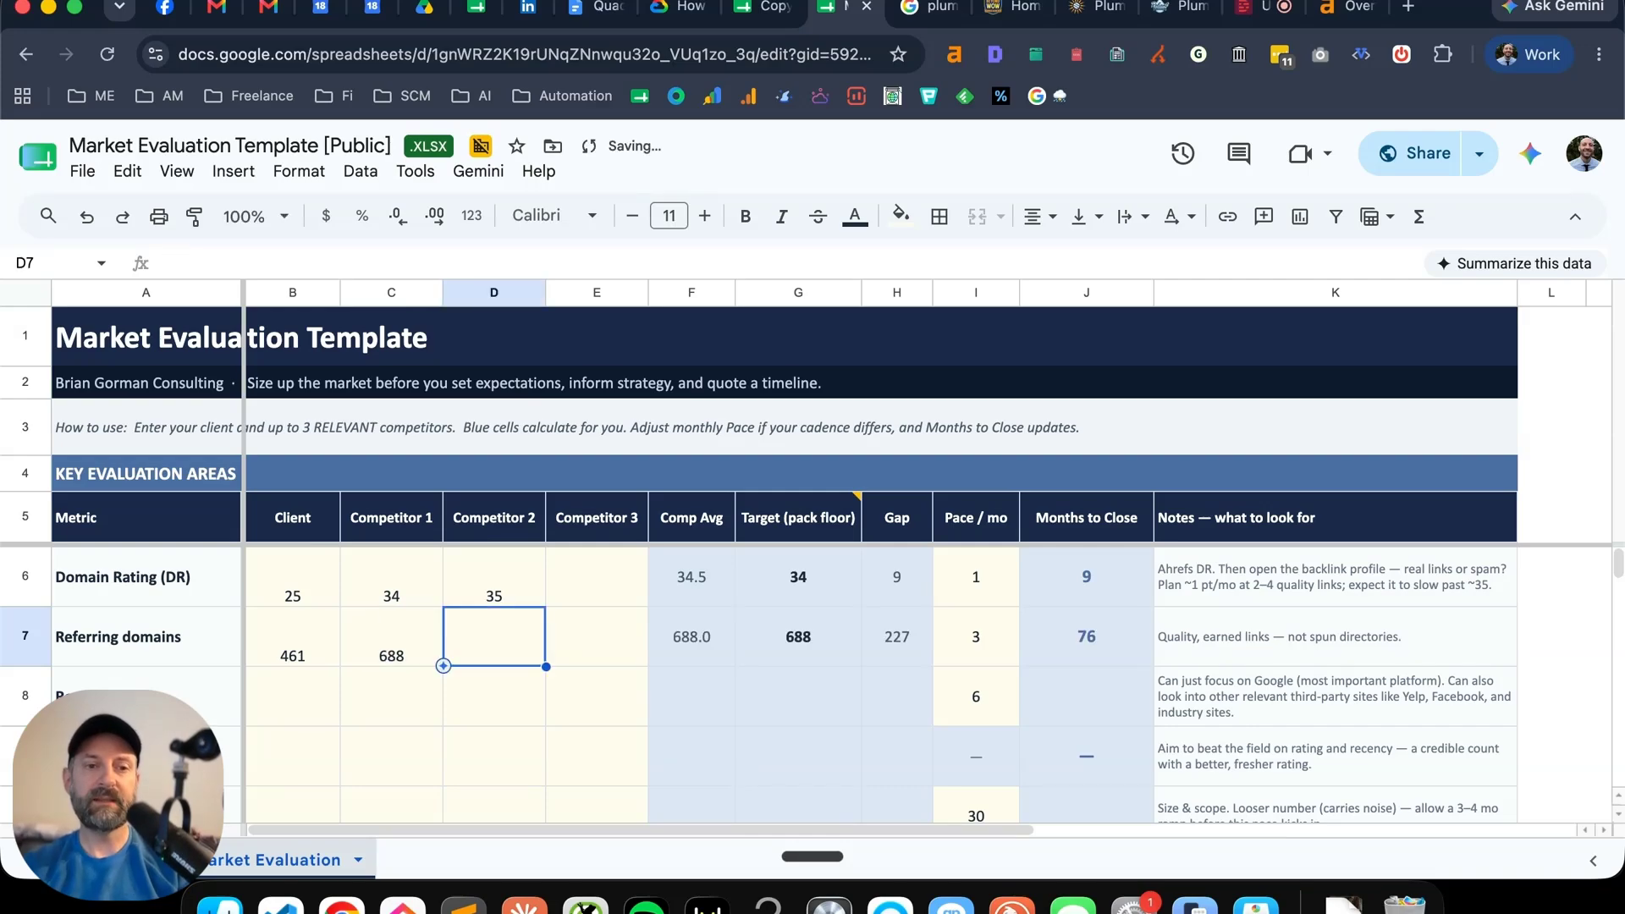
- Copy Reliant Plumbing's domain from its website and look up reliantplumbing.com in Ahrefs Site Explorer
left_click(1178, 6)
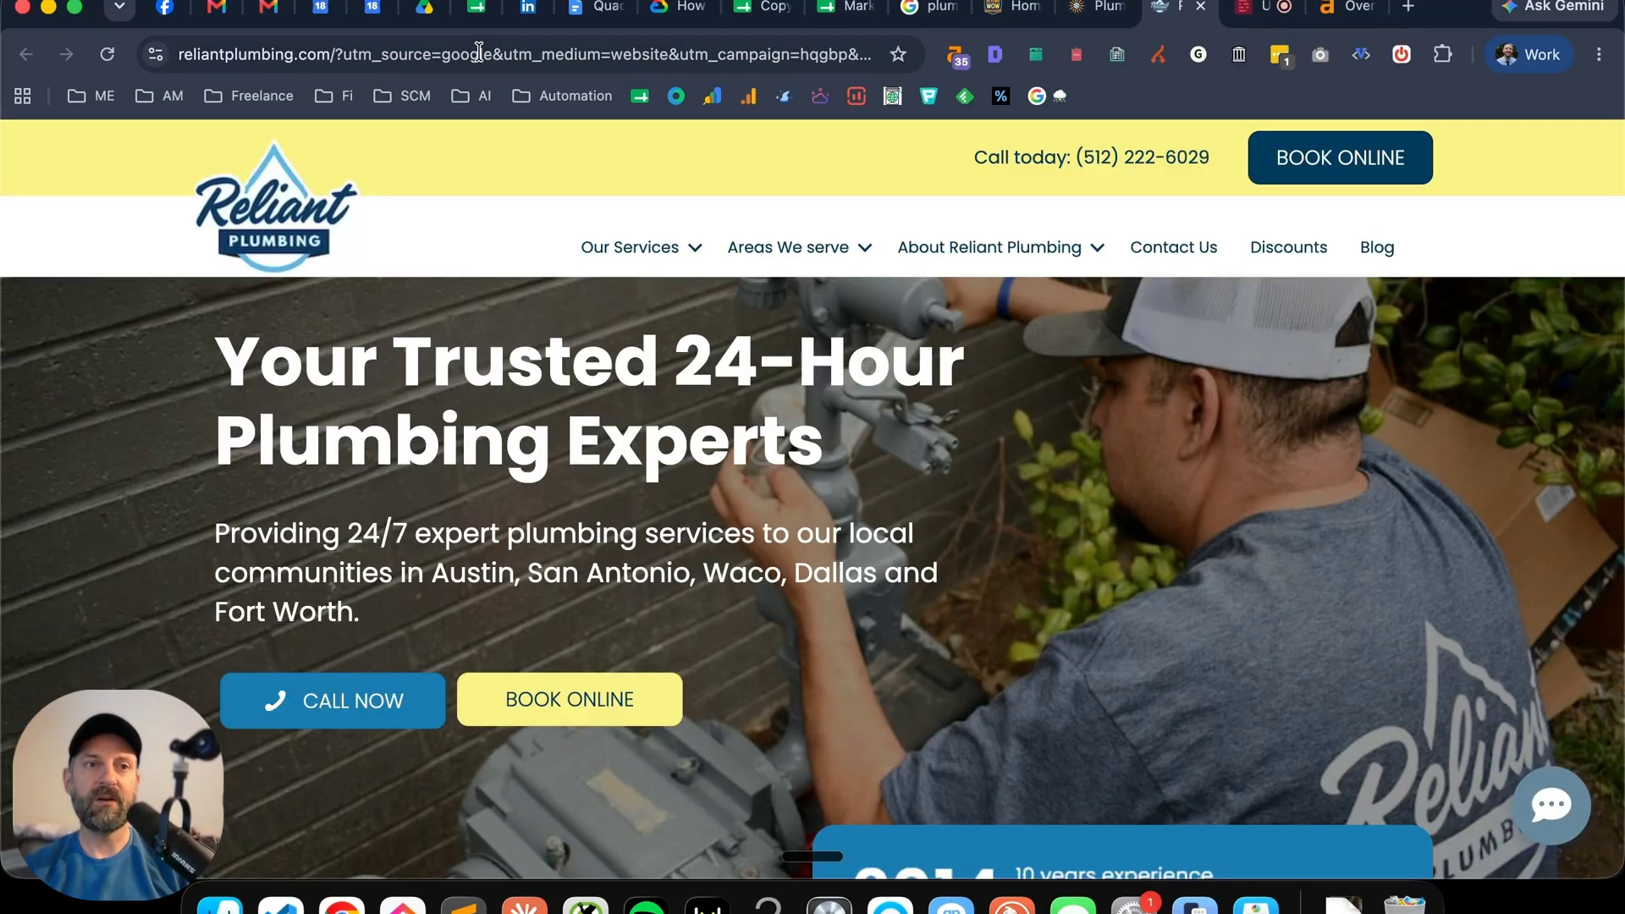
left_click_drag(331, 63, 156, 55)
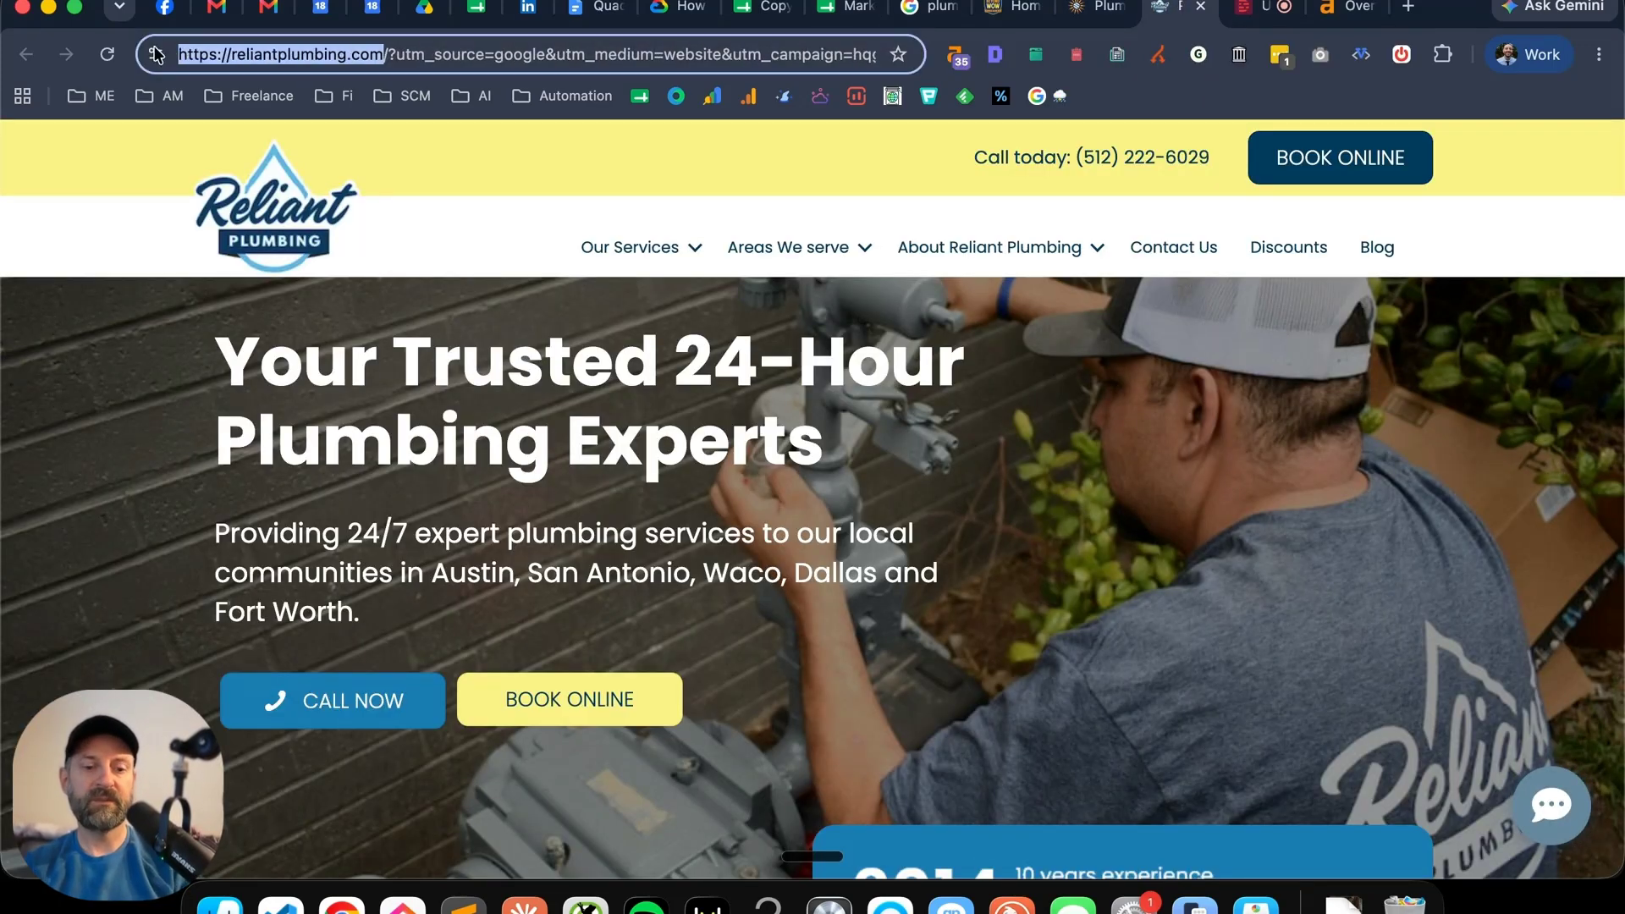
left_click(1351, 7)
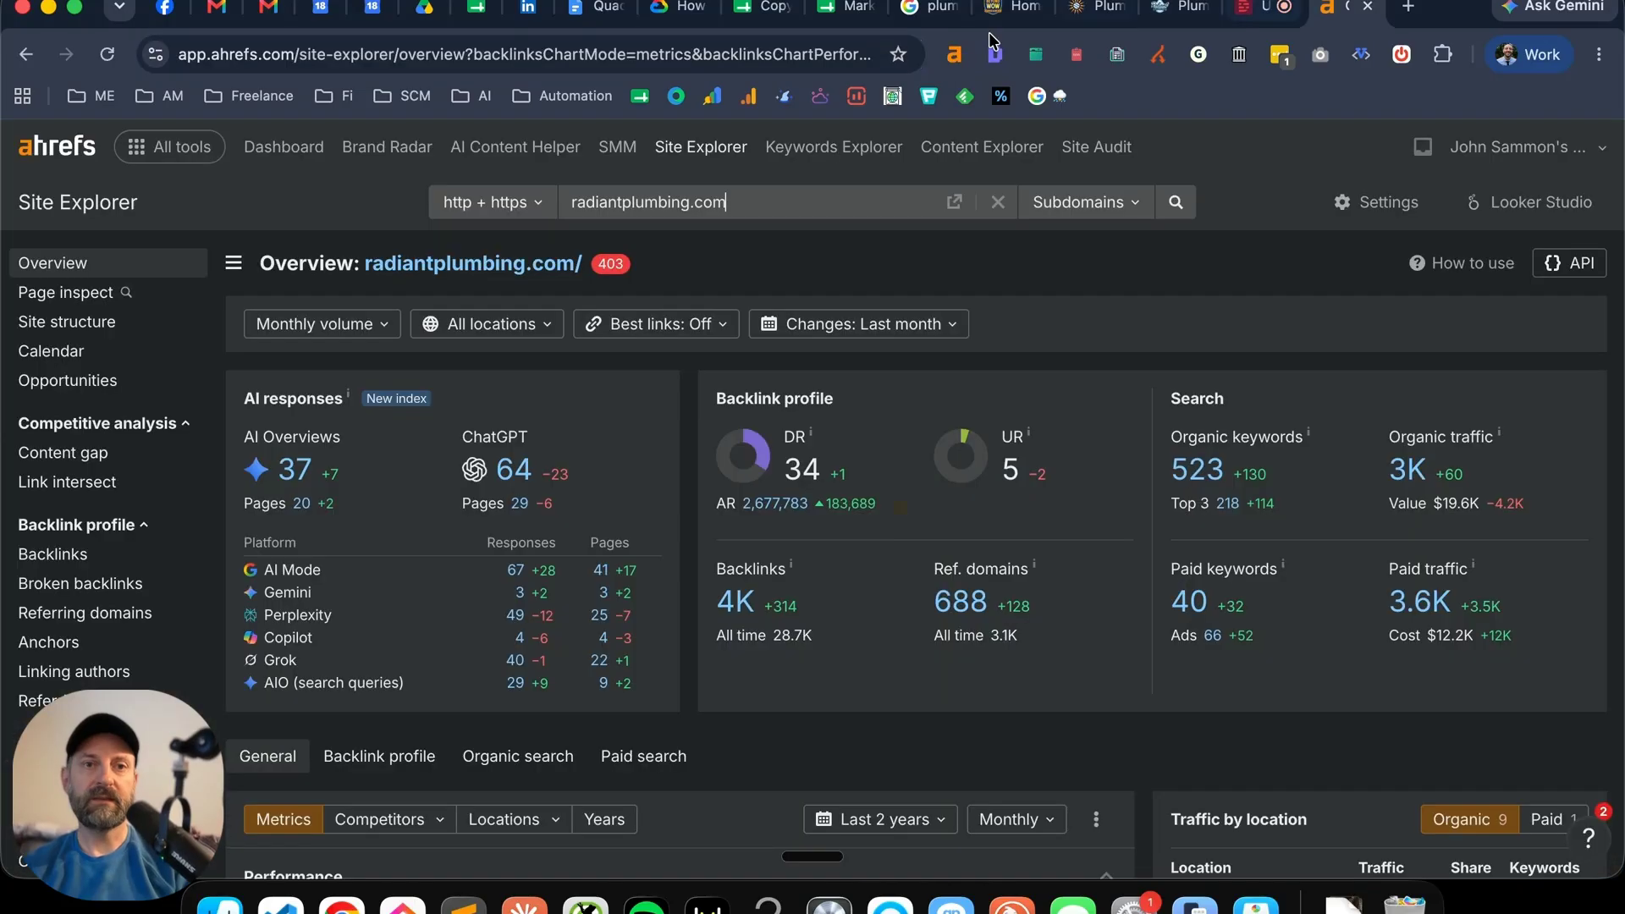
left_click(636, 180)
type("reliantplumbing.com/")
key("Return")
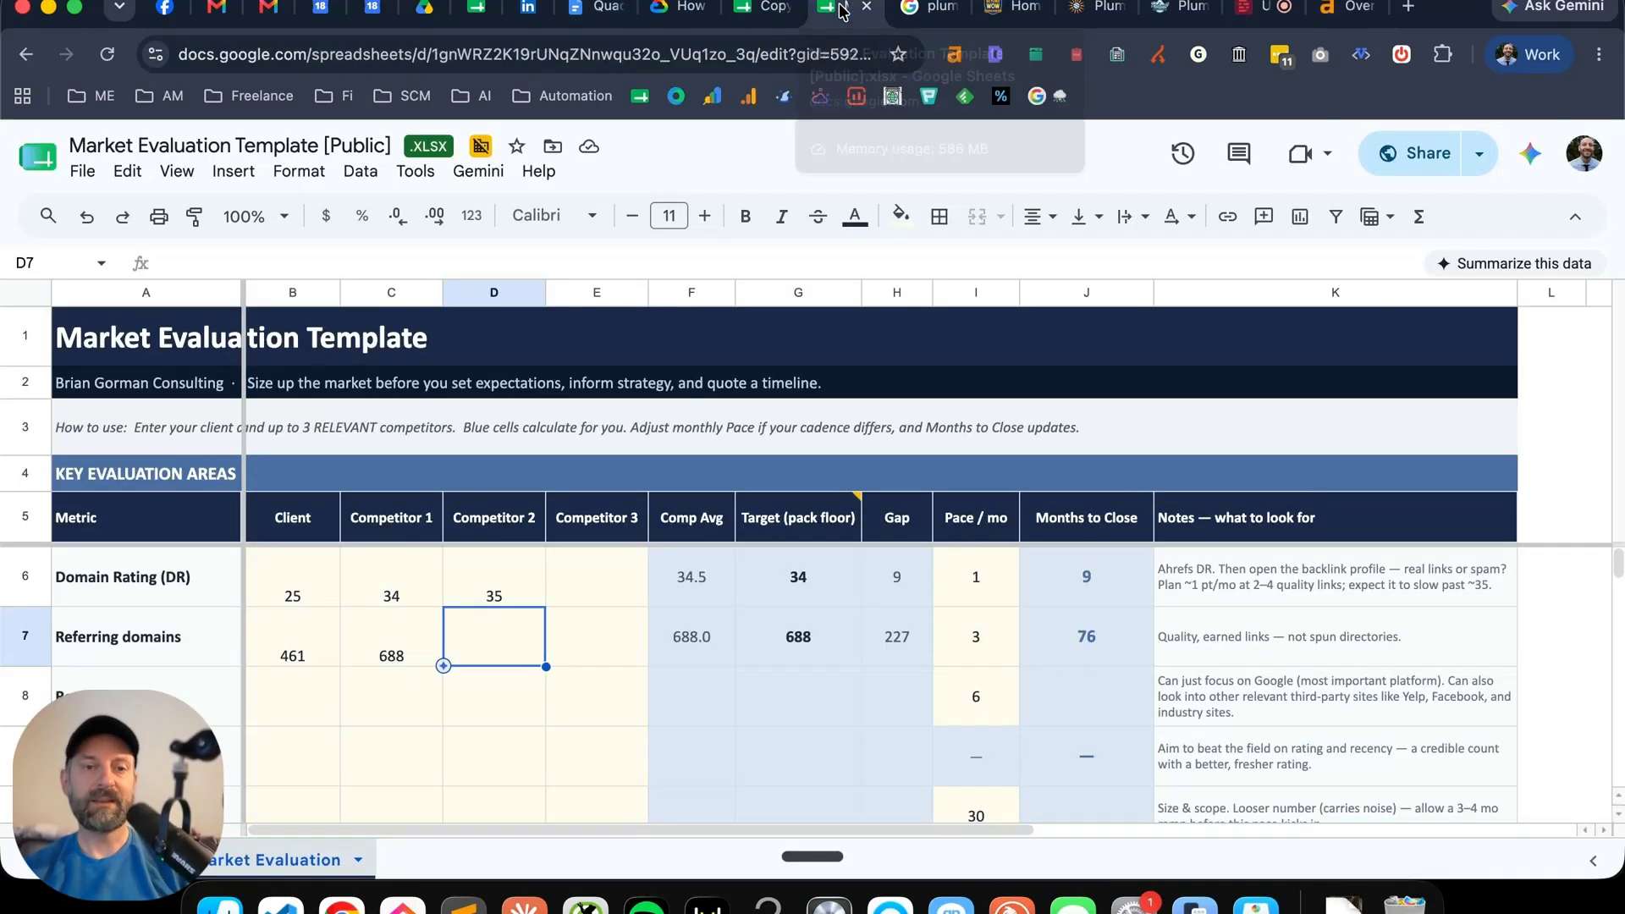
- Enter 626 as Competitor 2's Referring domains value in the Market Evaluation Template
left_click(844, 12)
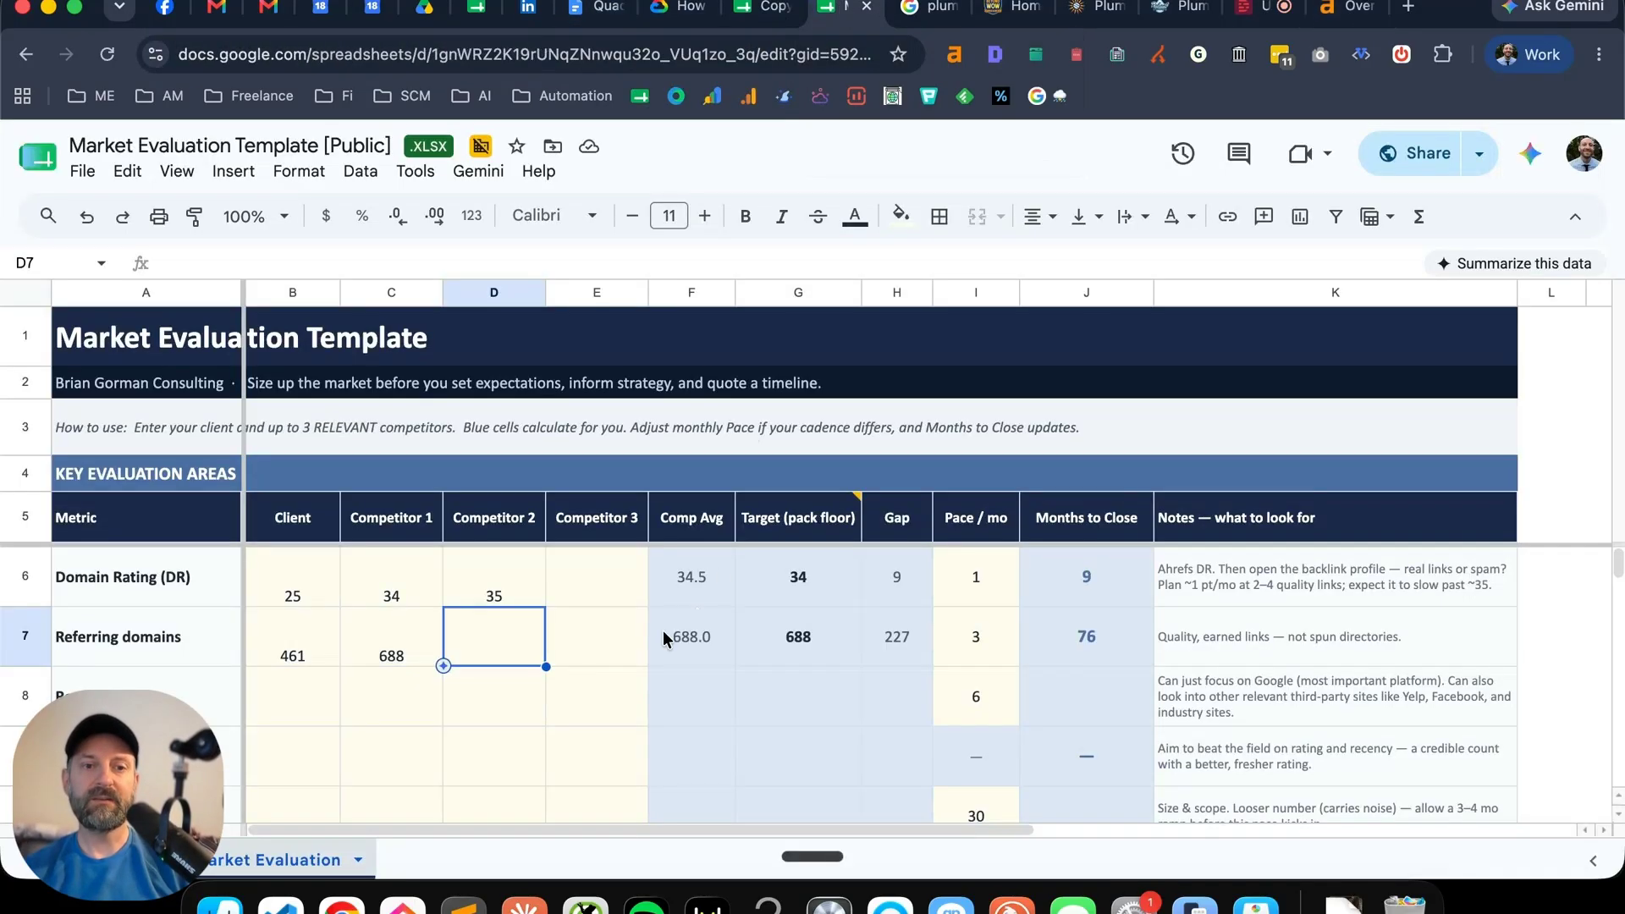
type("626")
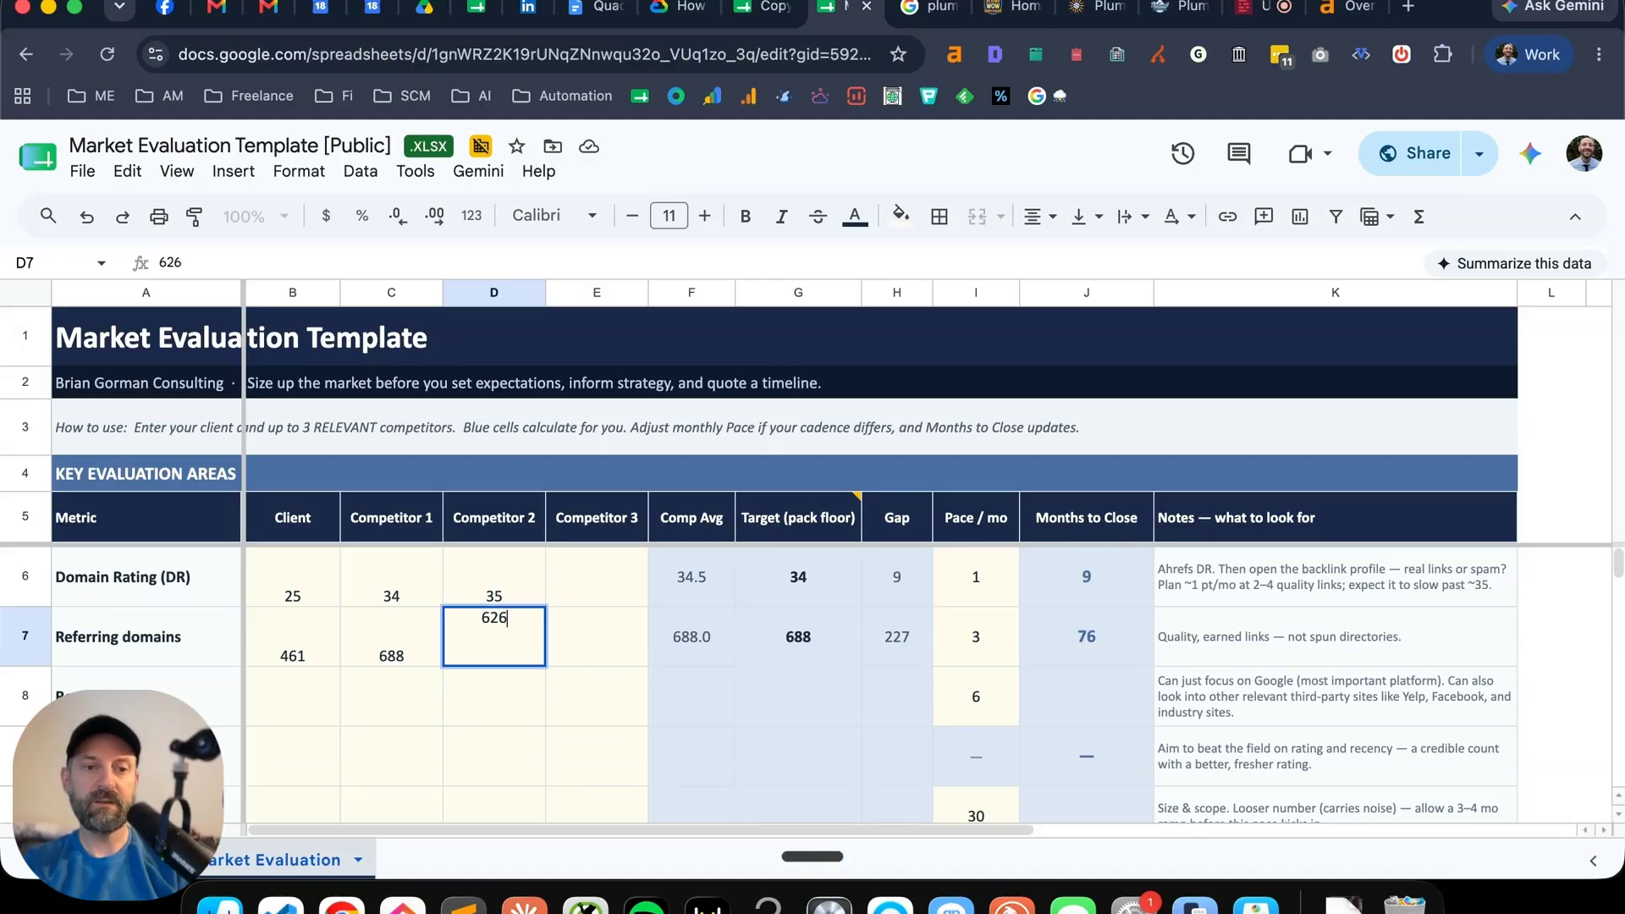
key("Return")
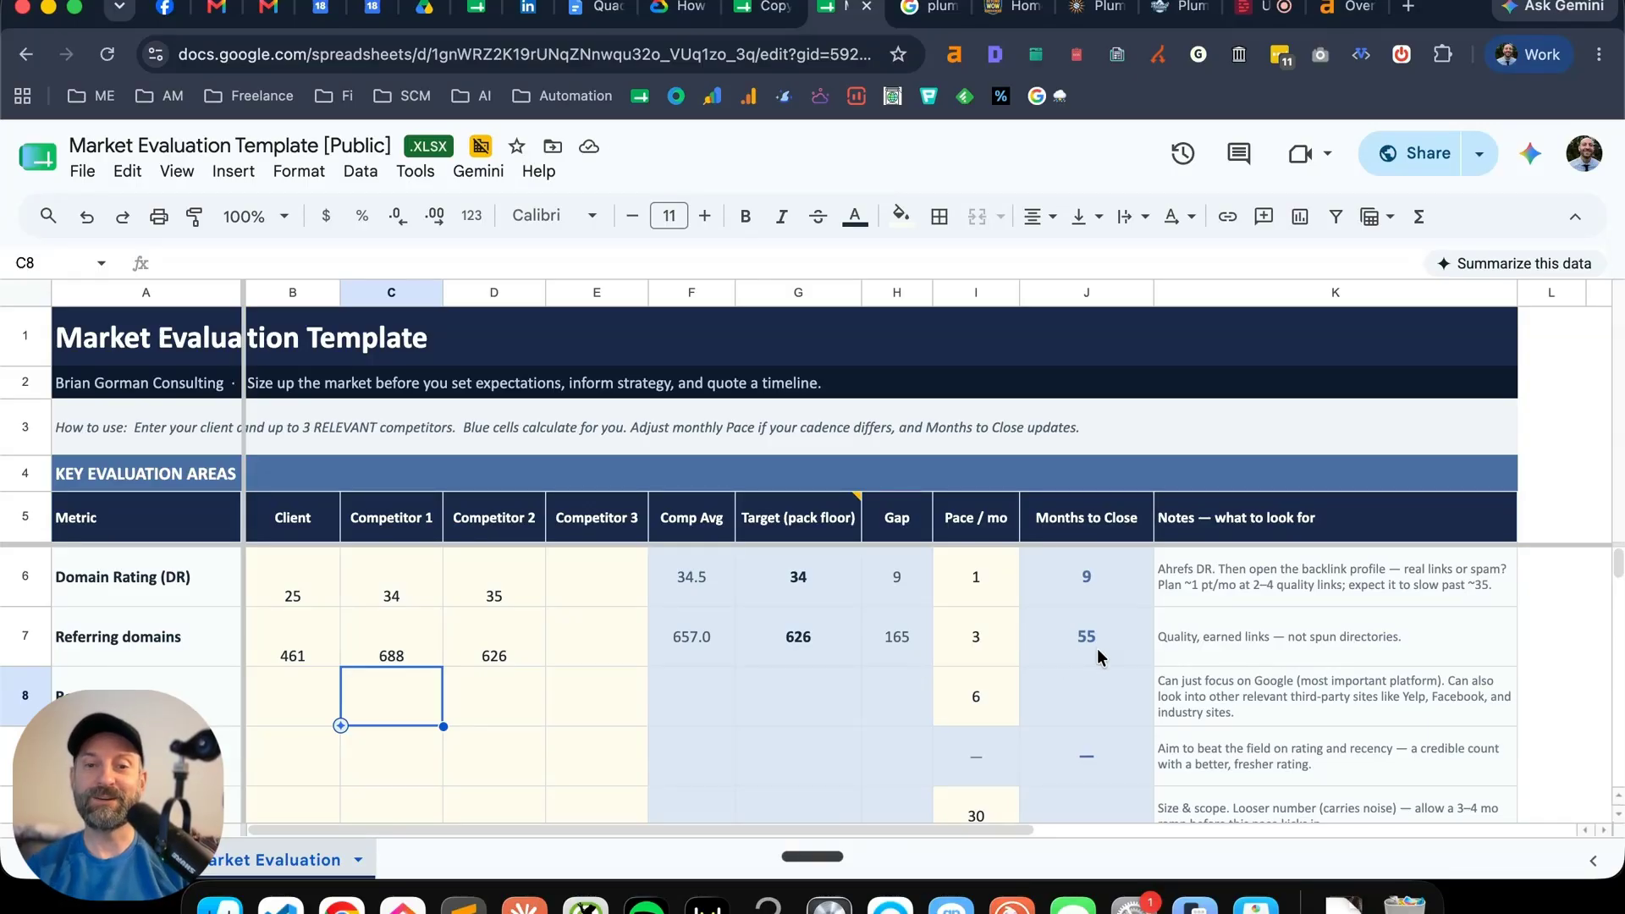
- Check the Google business listings and fill the Review count row with 2500 for Client, 17000 for Competitor 1 and 2900 for Competitor 2
scroll(1050, 656, "down", 1)
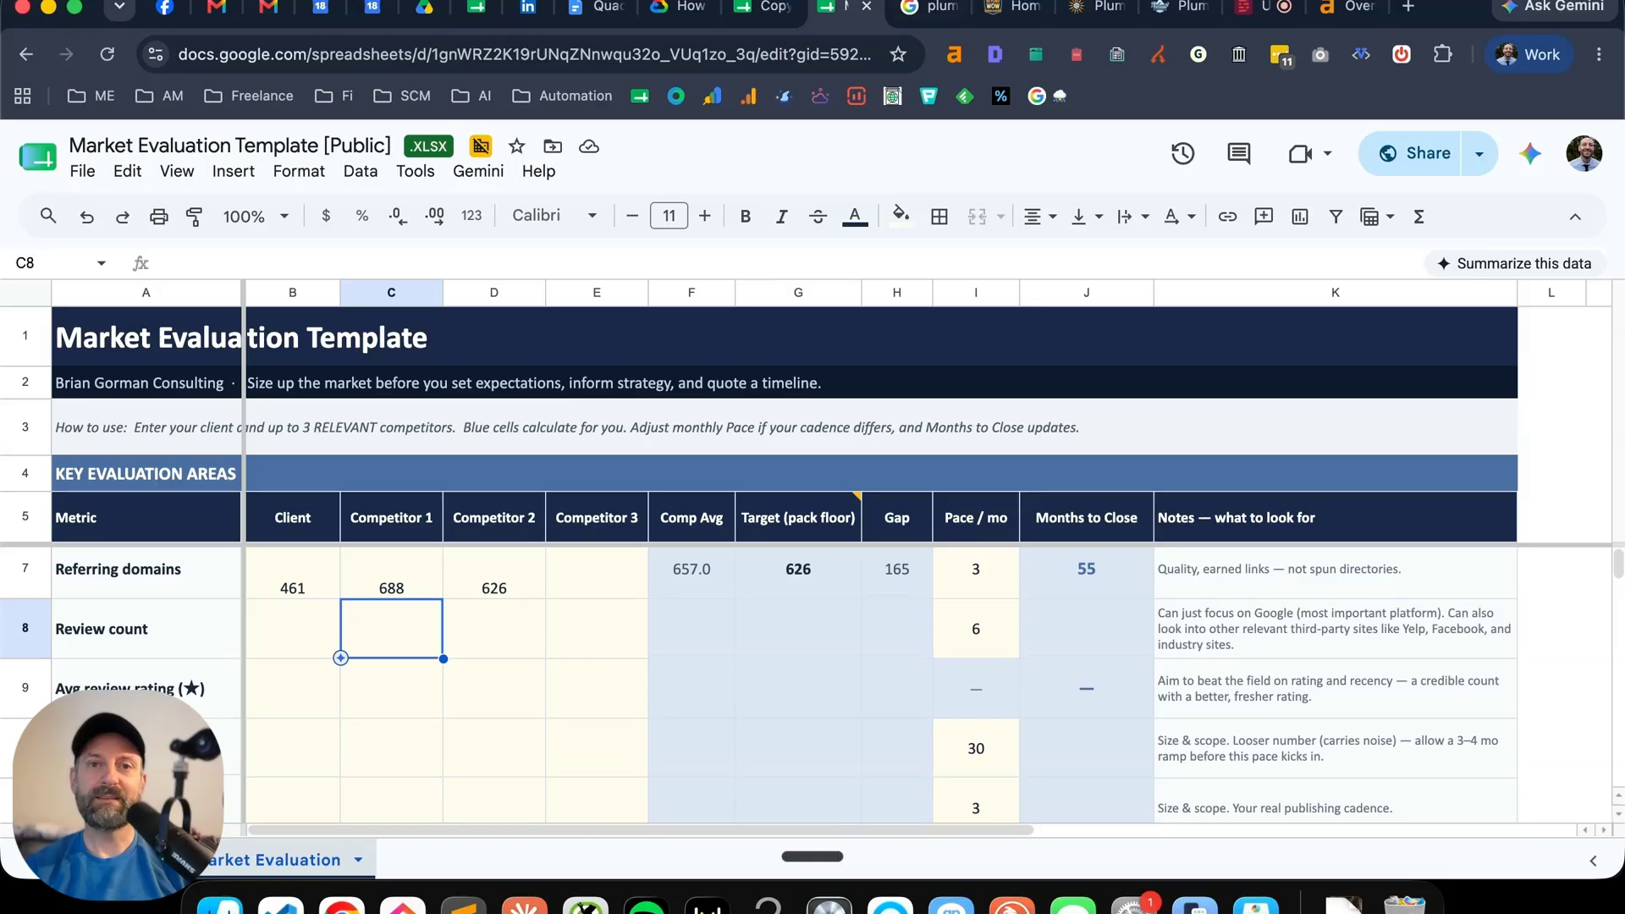
left_click(918, 8)
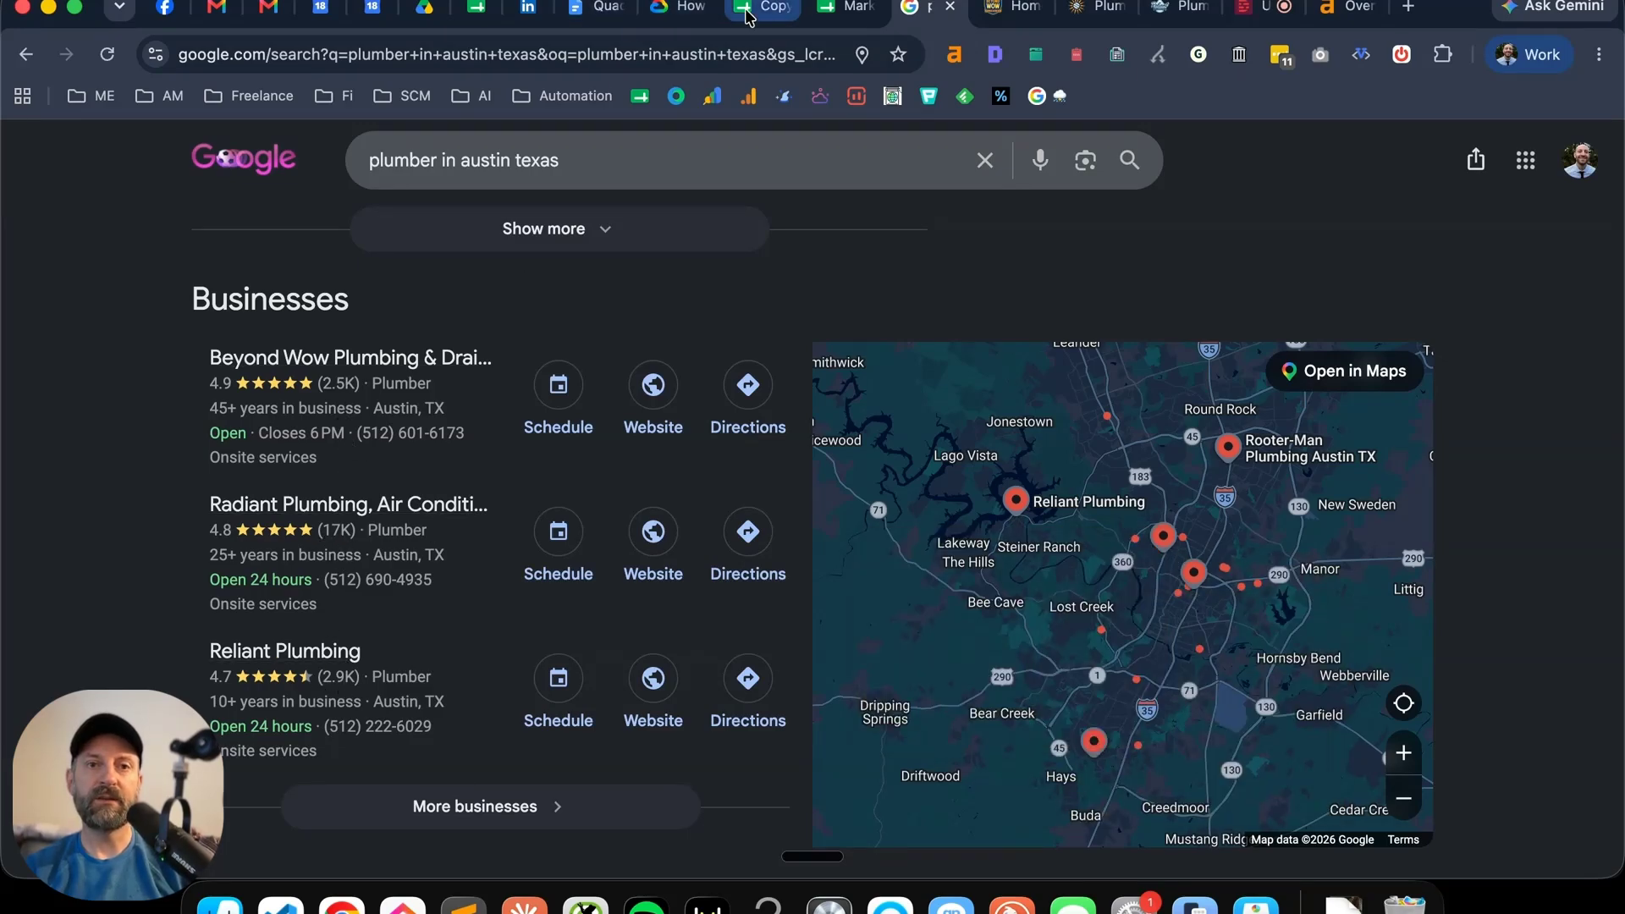
left_click(828, 10)
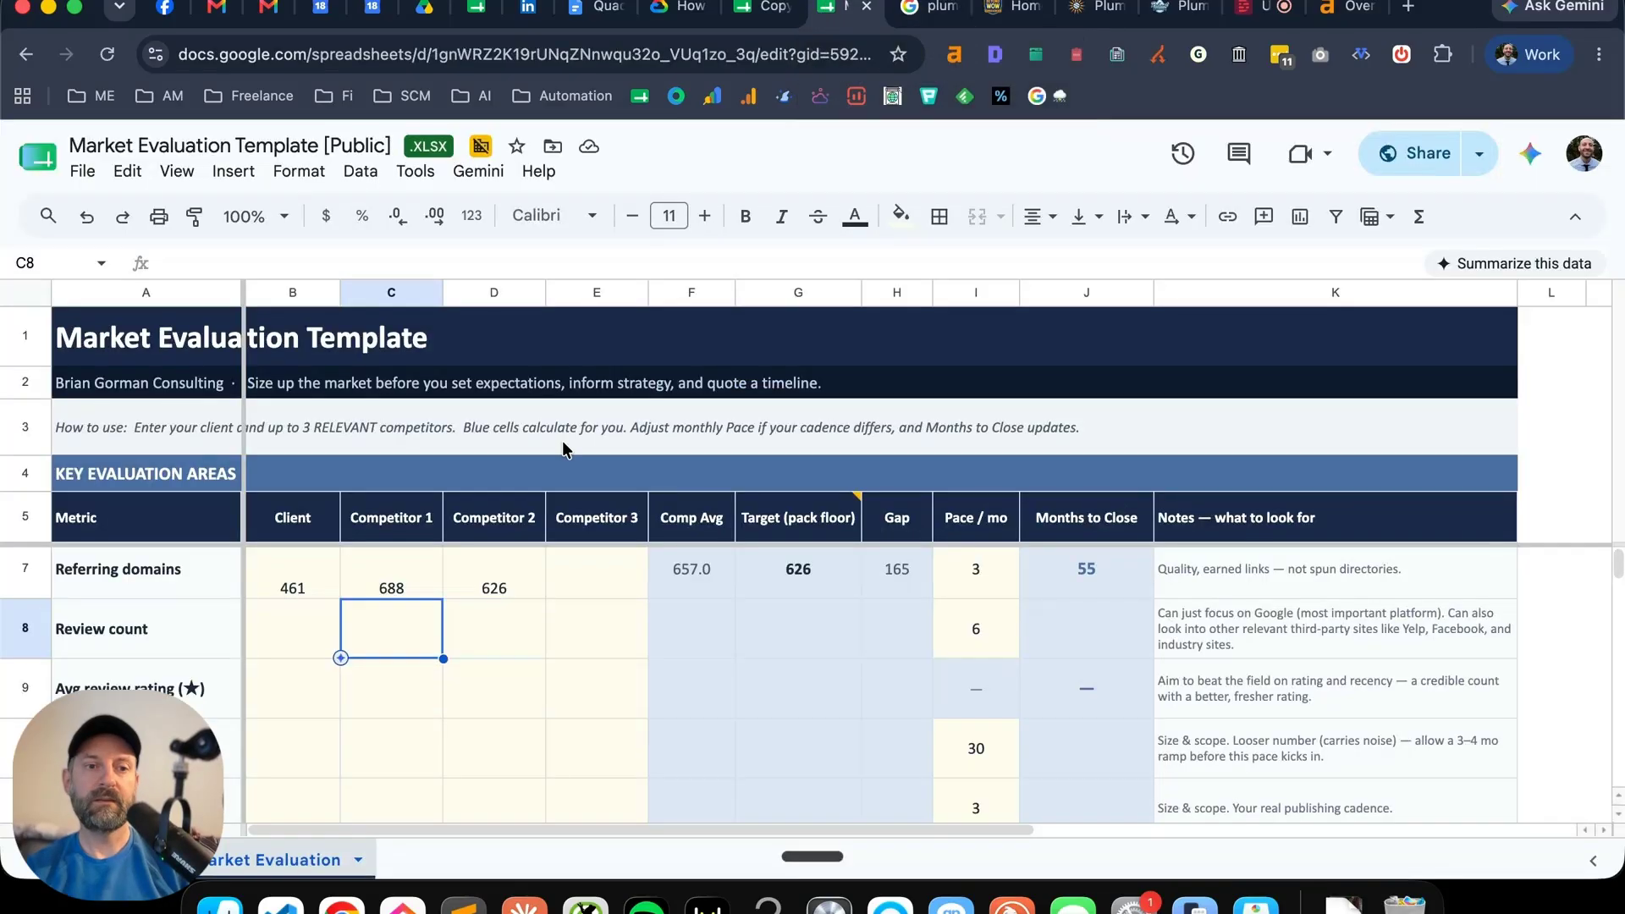
left_click(285, 646)
type("2500")
key("Tab")
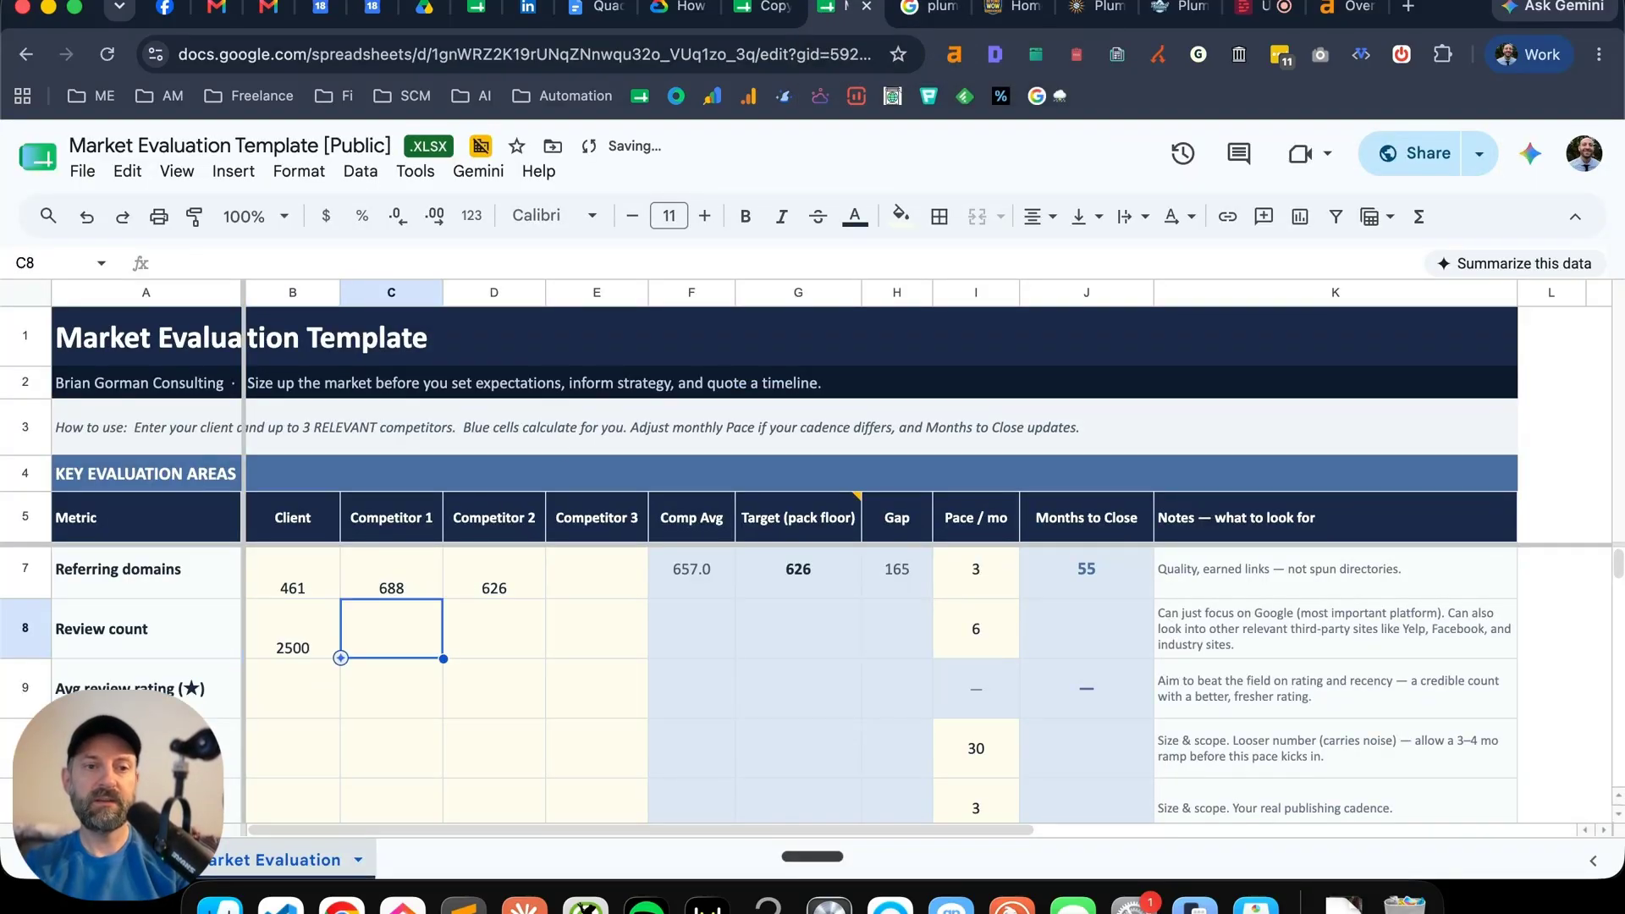
type("17000")
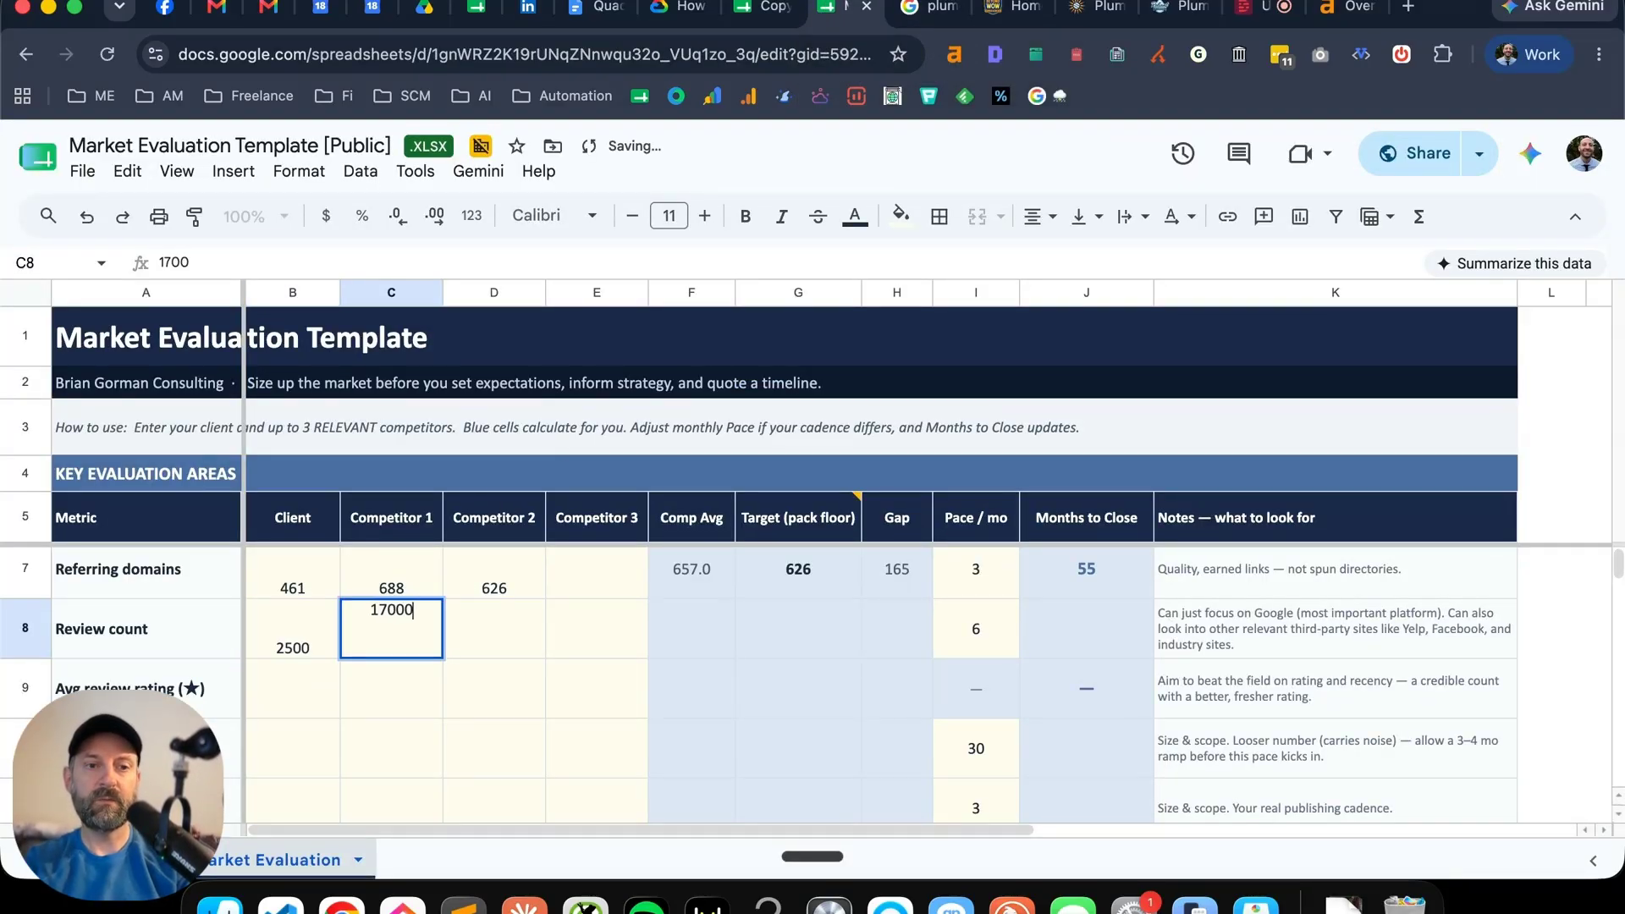
key("Tab")
type("2900")
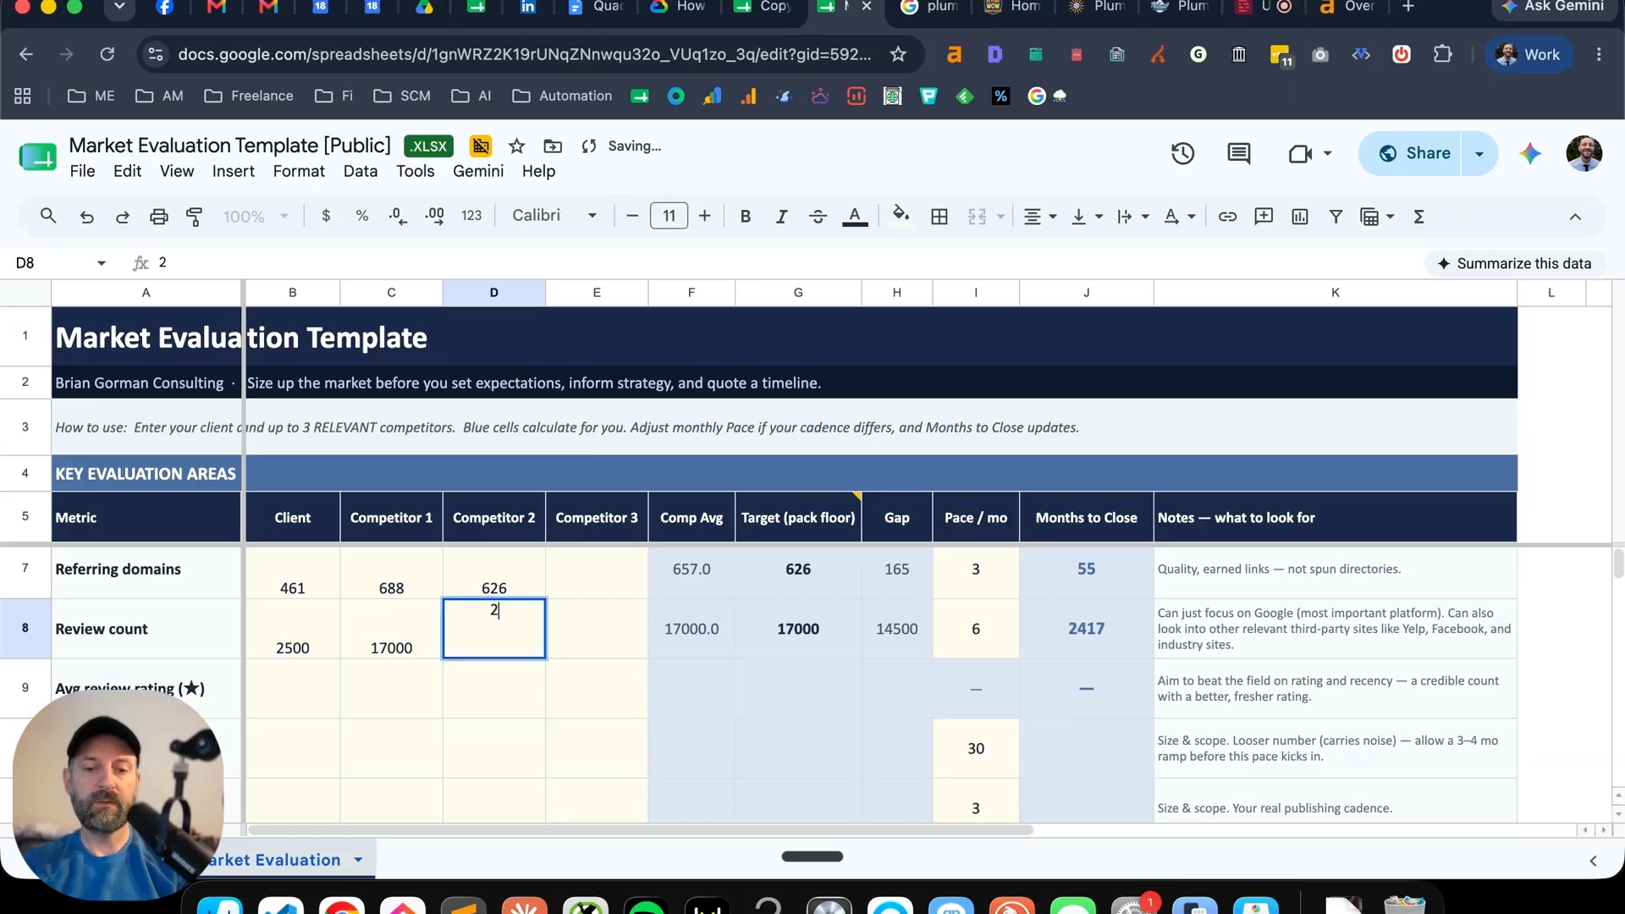
key("Return")
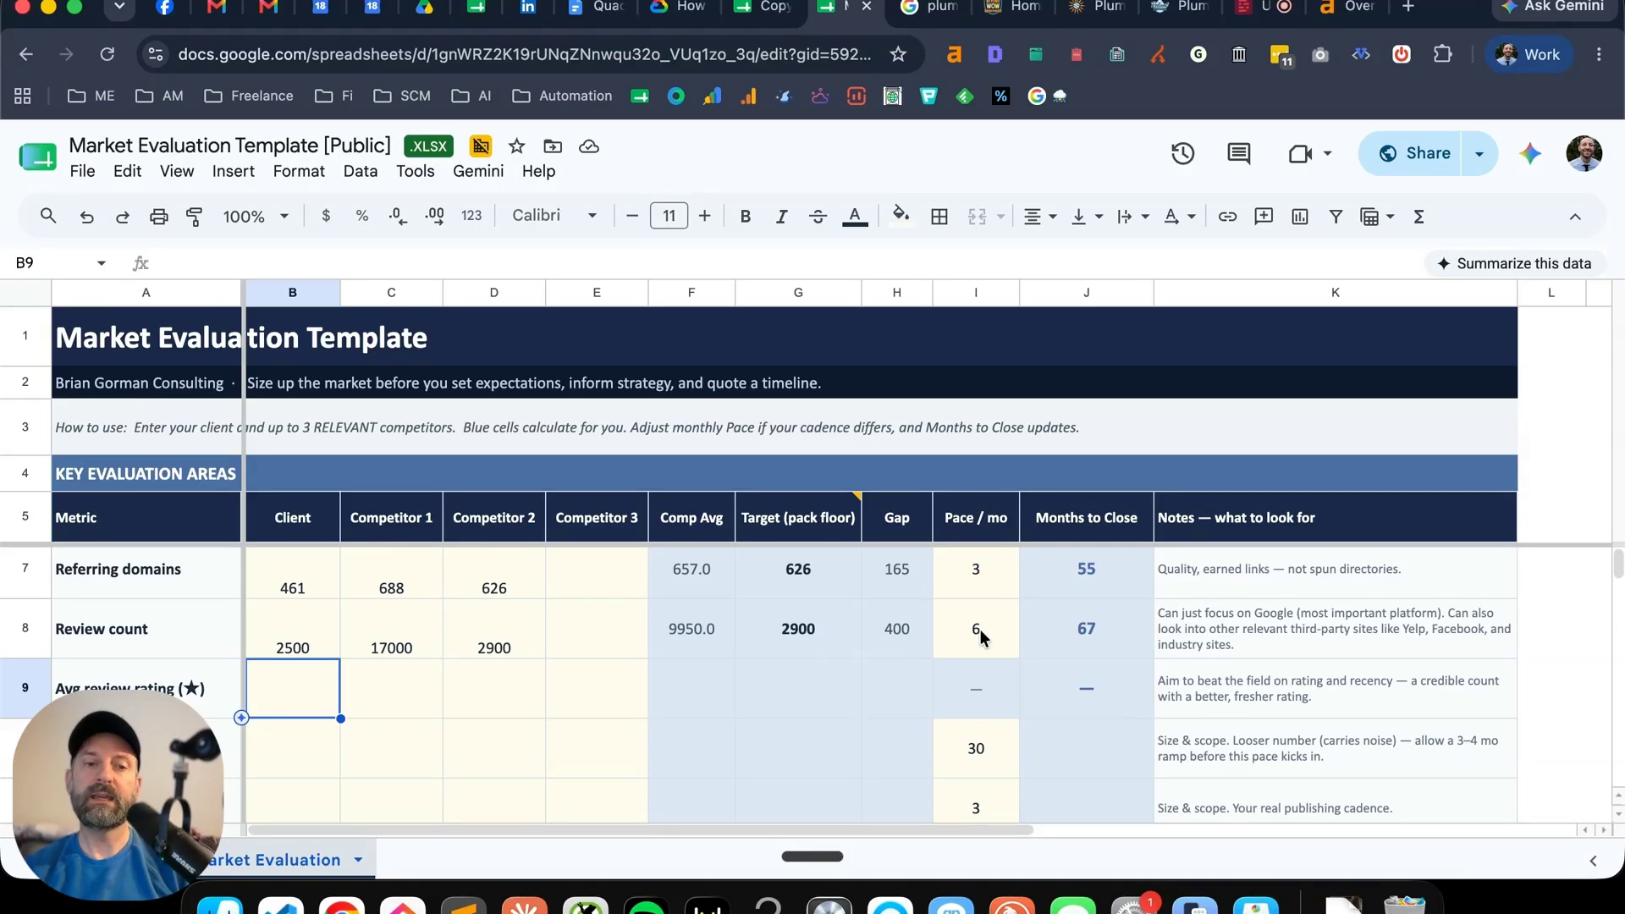
- Check the businesses' star ratings in the Google results and examine the template's Avg review rating row and Pace / mo column
scroll(978, 627, "down", 1)
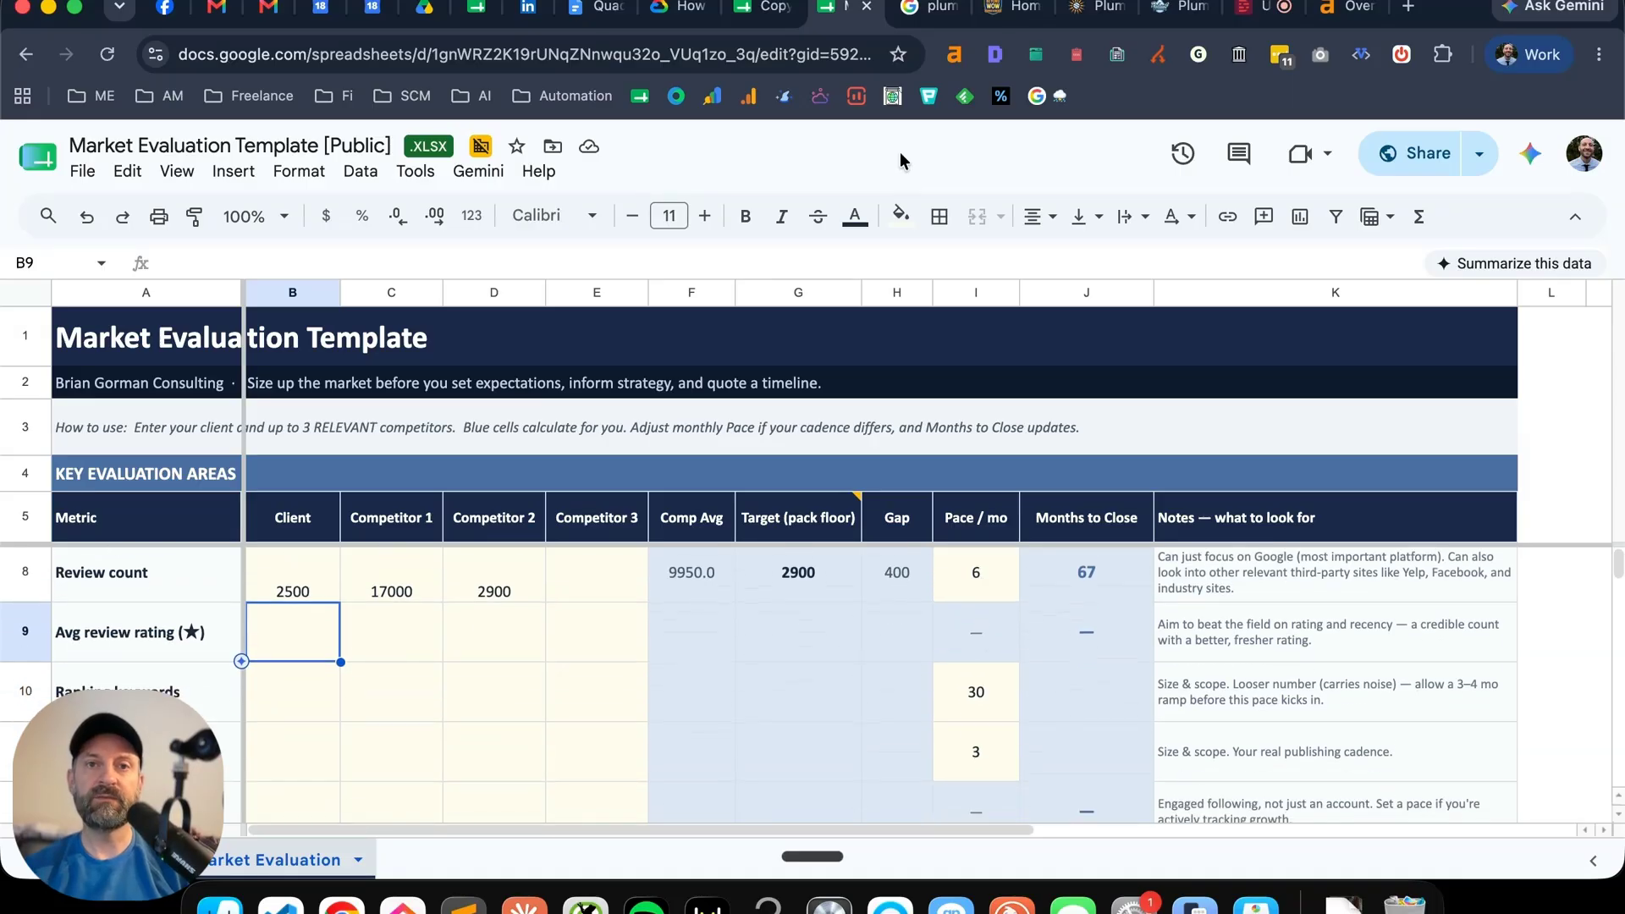
left_click(930, 10)
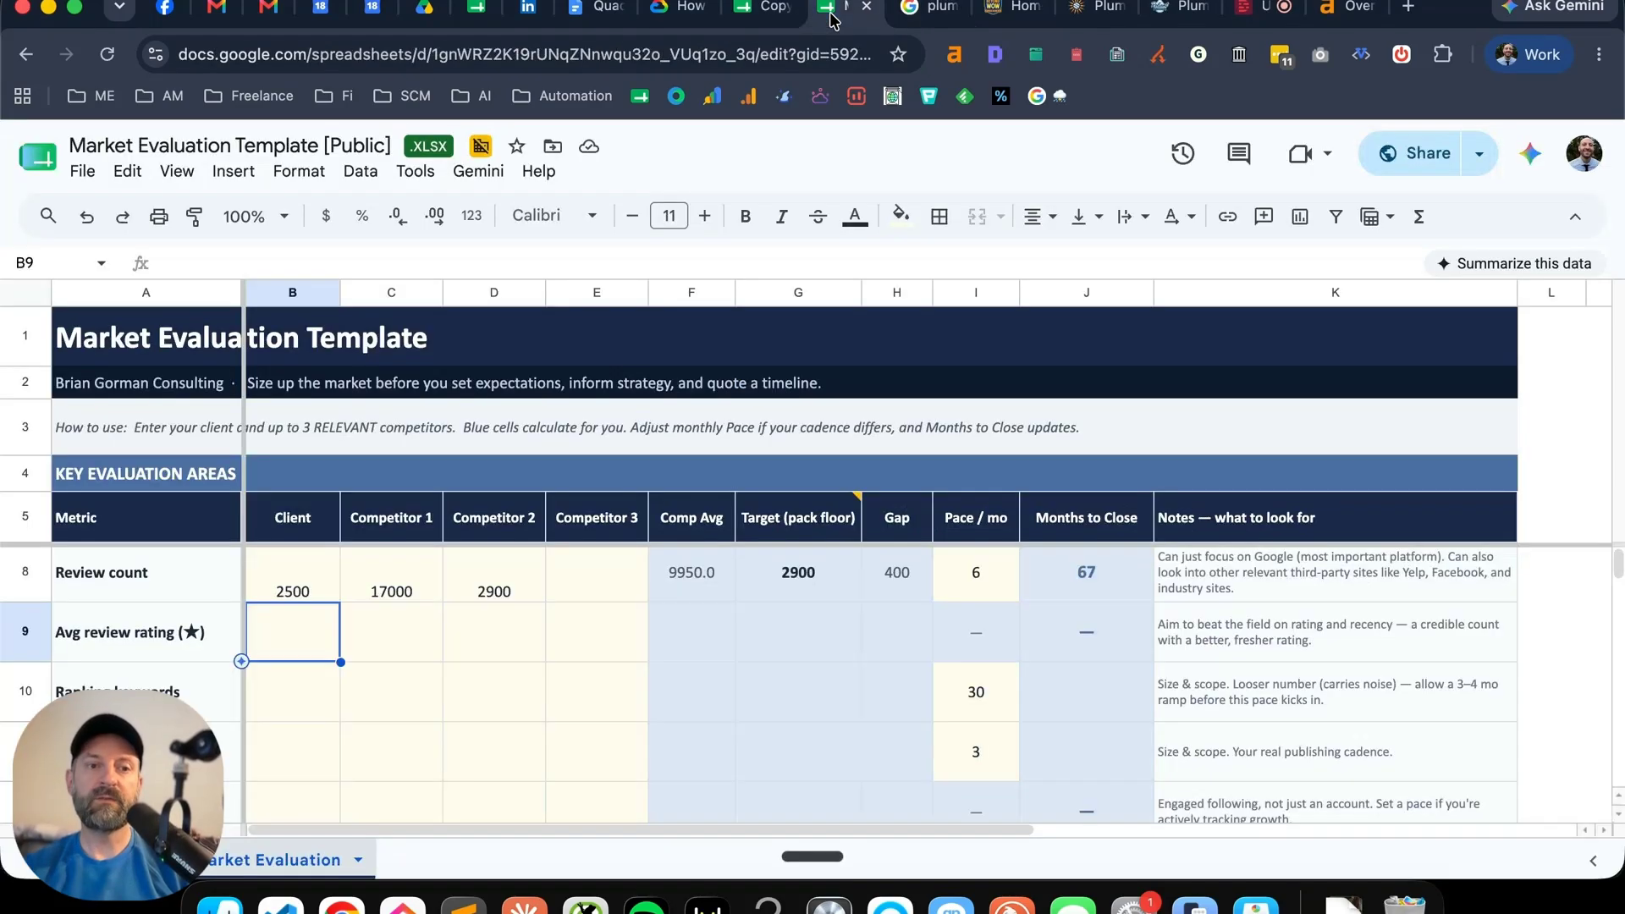
left_click(838, 12)
scroll(486, 618, "down", 1)
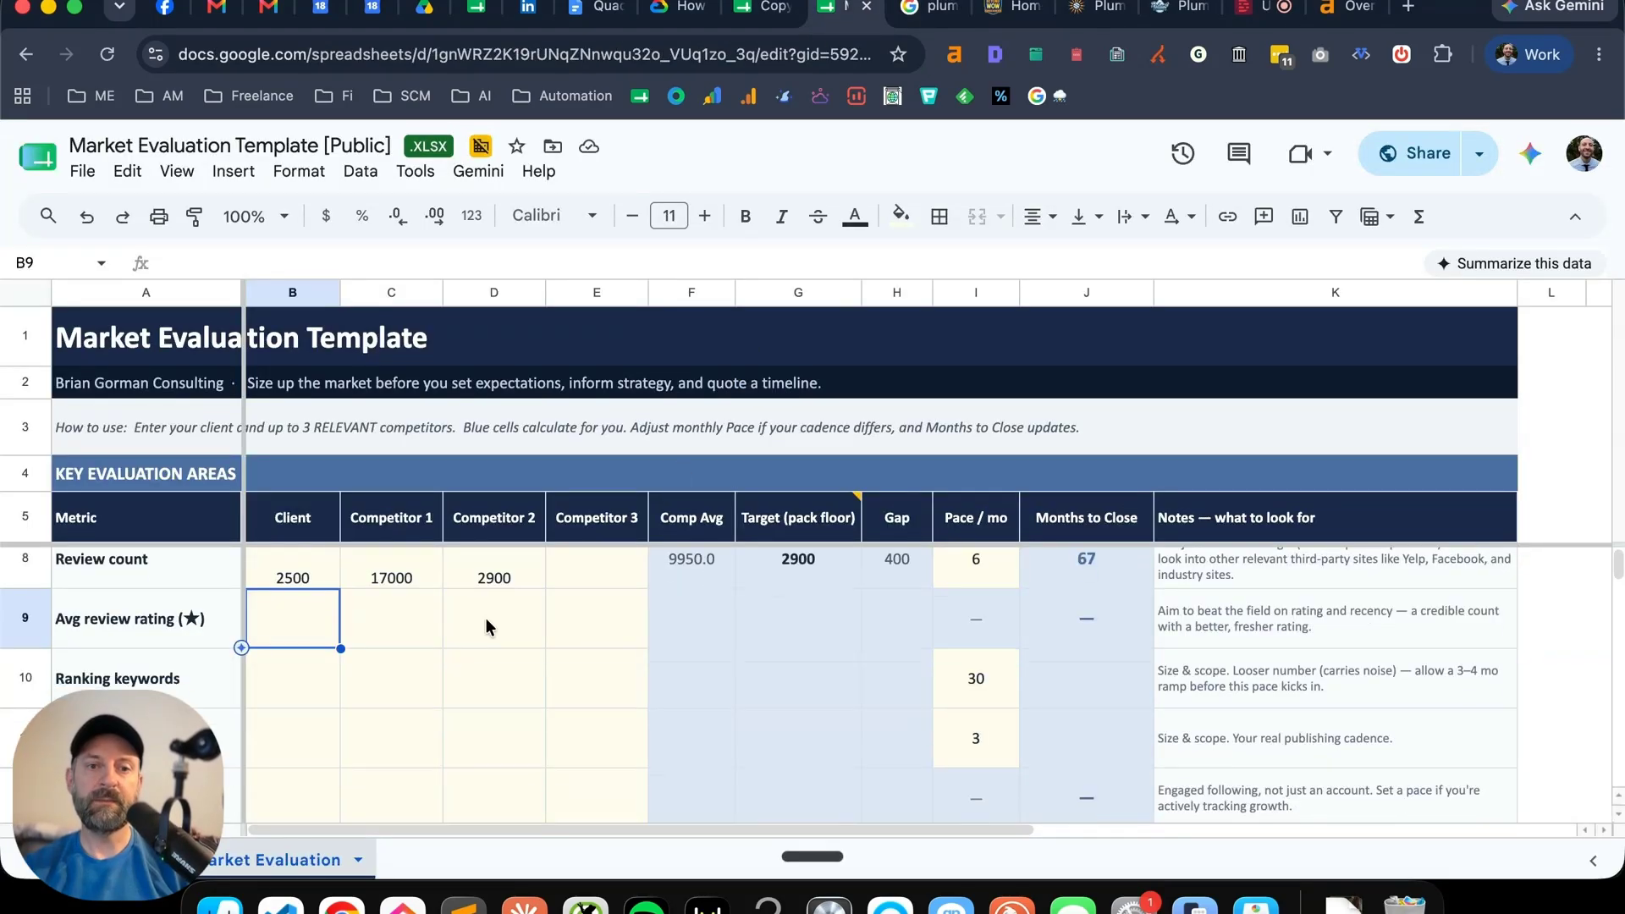
left_click(994, 594)
scroll(987, 597, "up", 2)
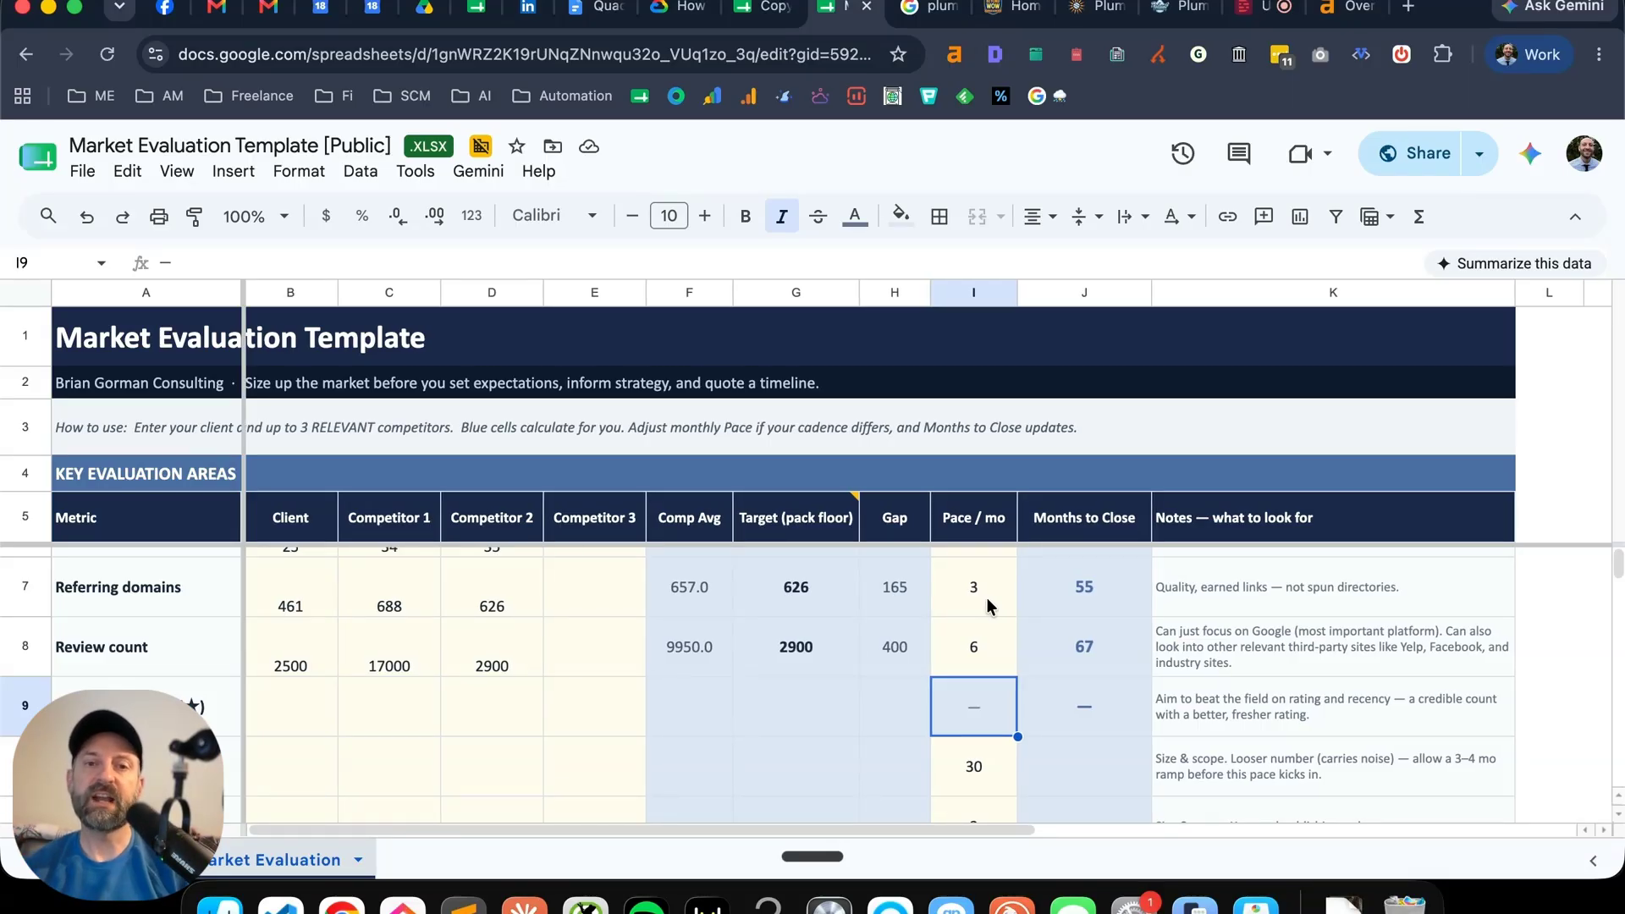
scroll(487, 627, "down", 2)
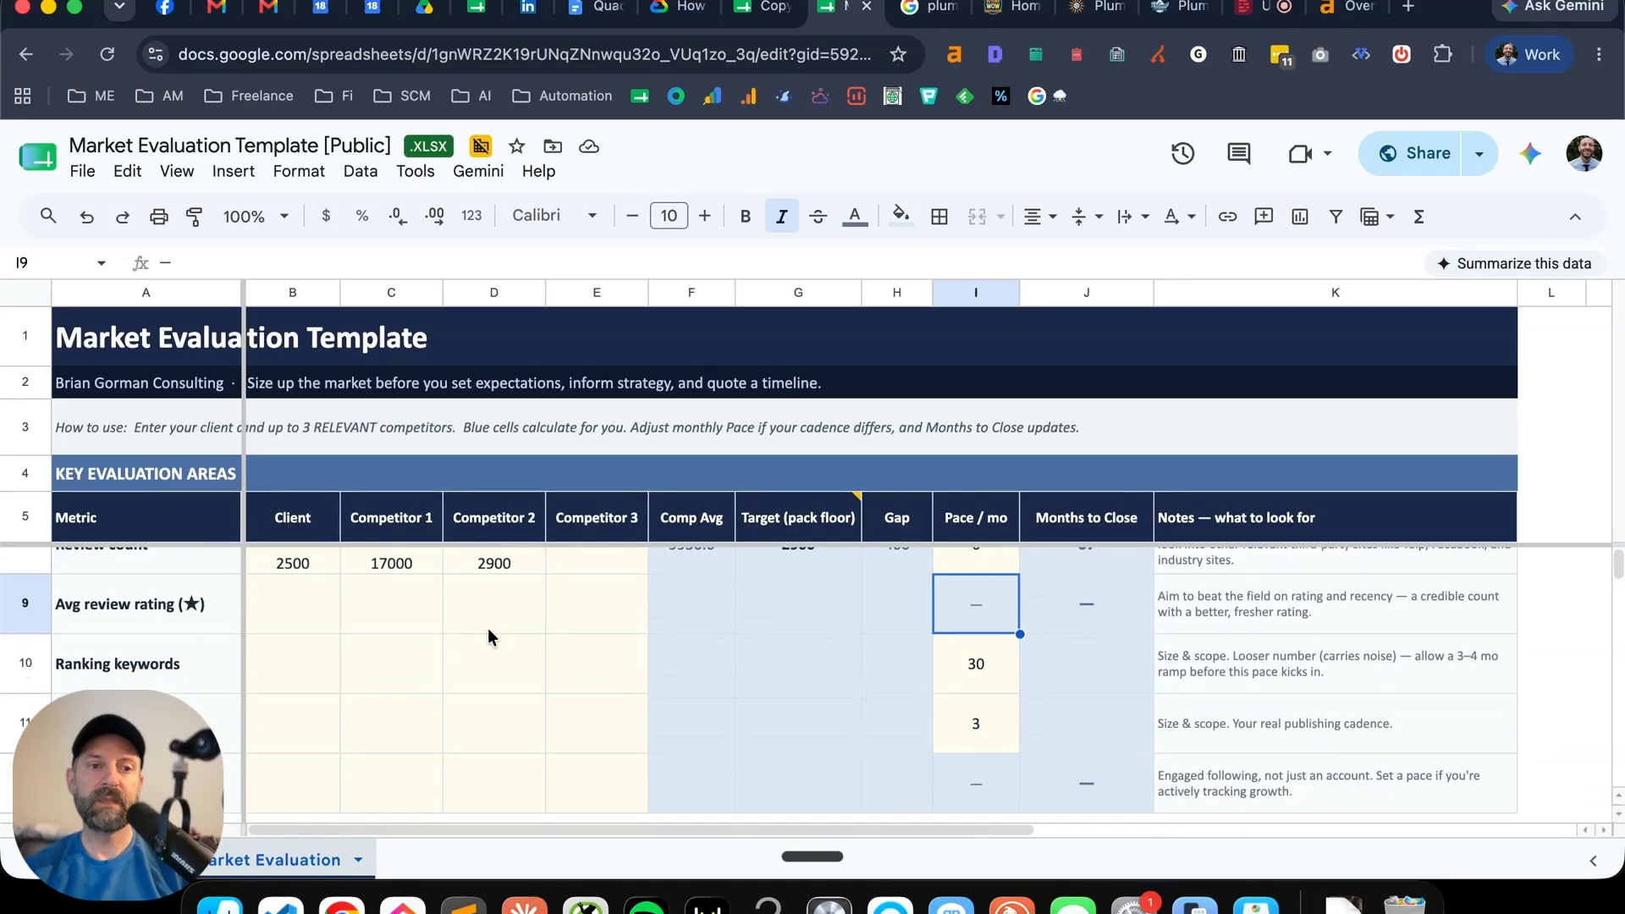
- Open Ahrefs in a new browser tab, look up beyondwow.com, and place that tab ahead of the existing Ahrefs tab
left_click(295, 657)
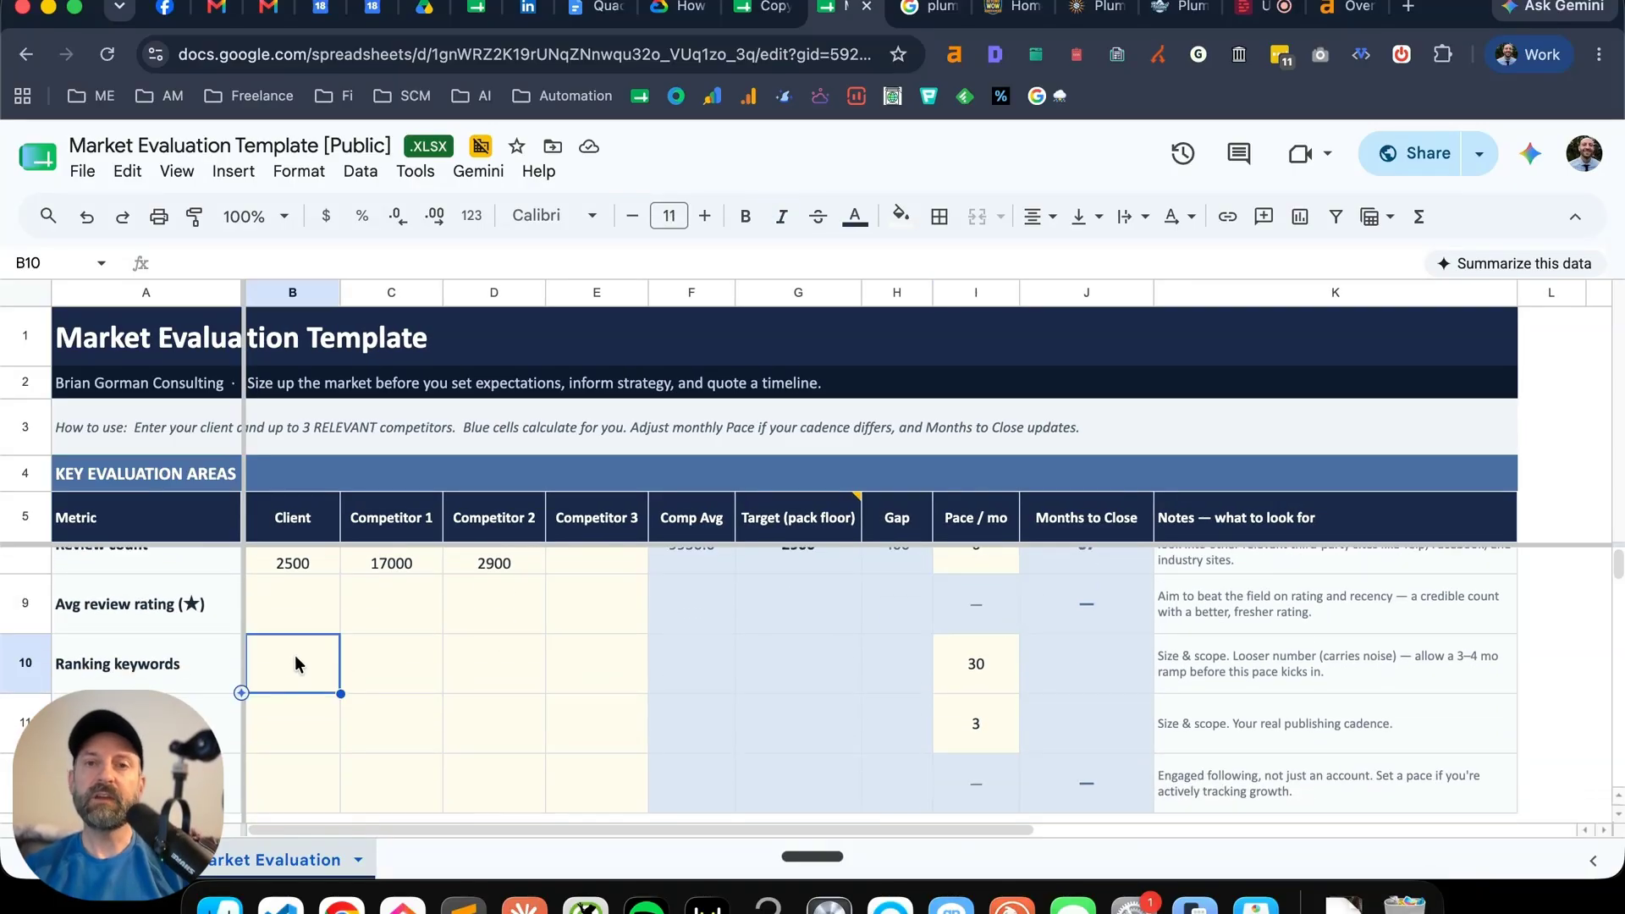
left_click(1010, 11)
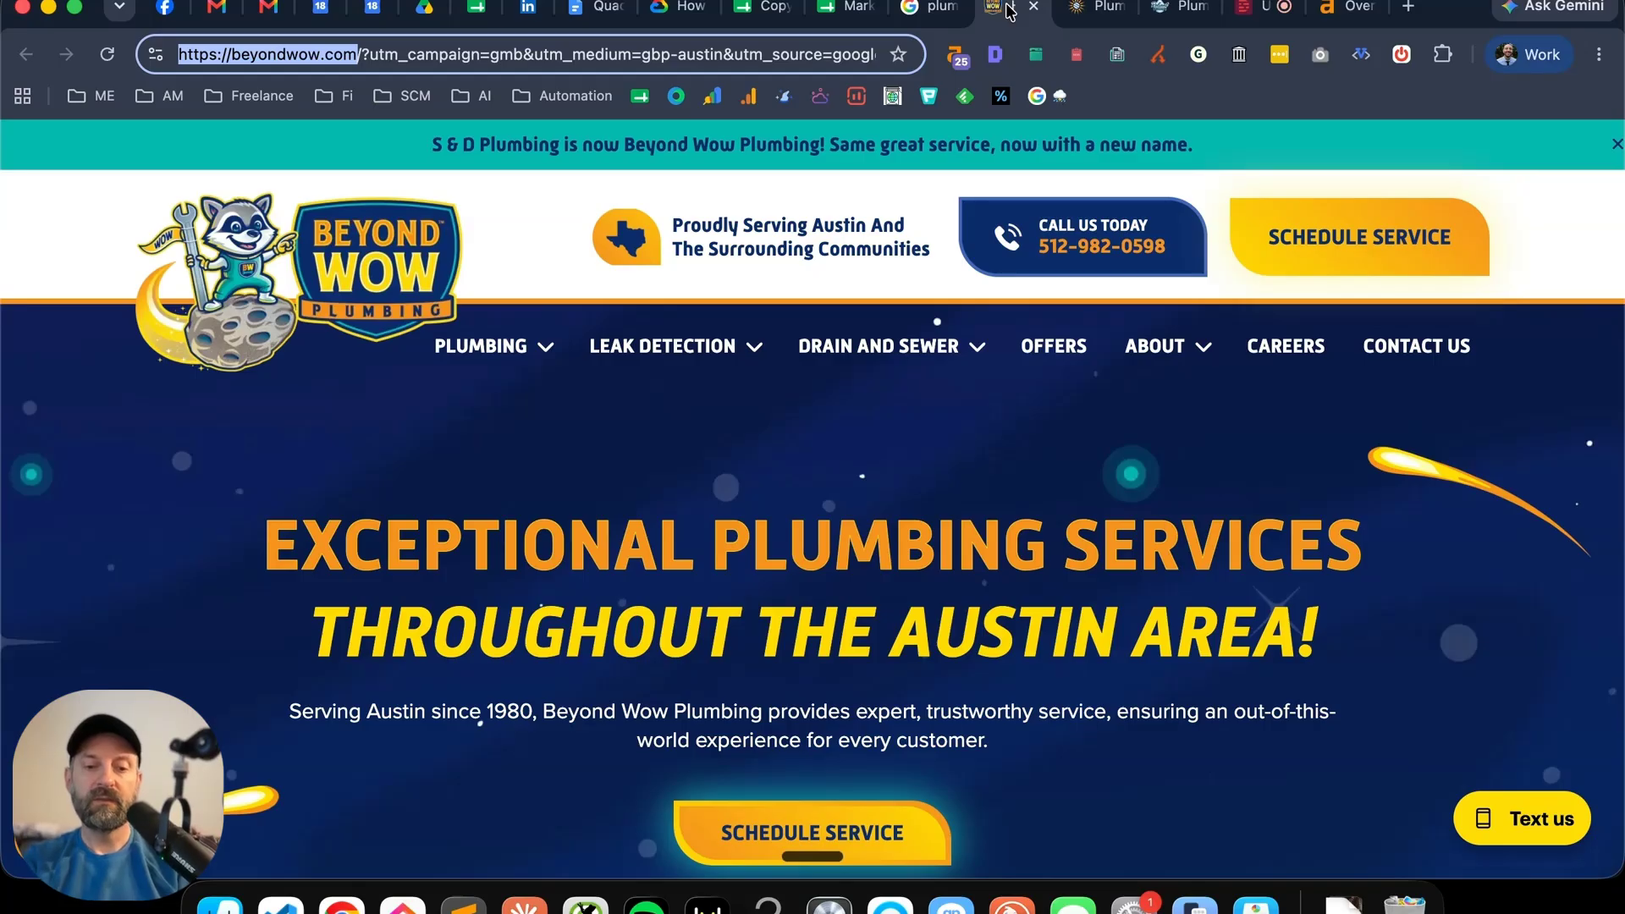
key("super+t")
type("app.ahrefs.com")
key("Return")
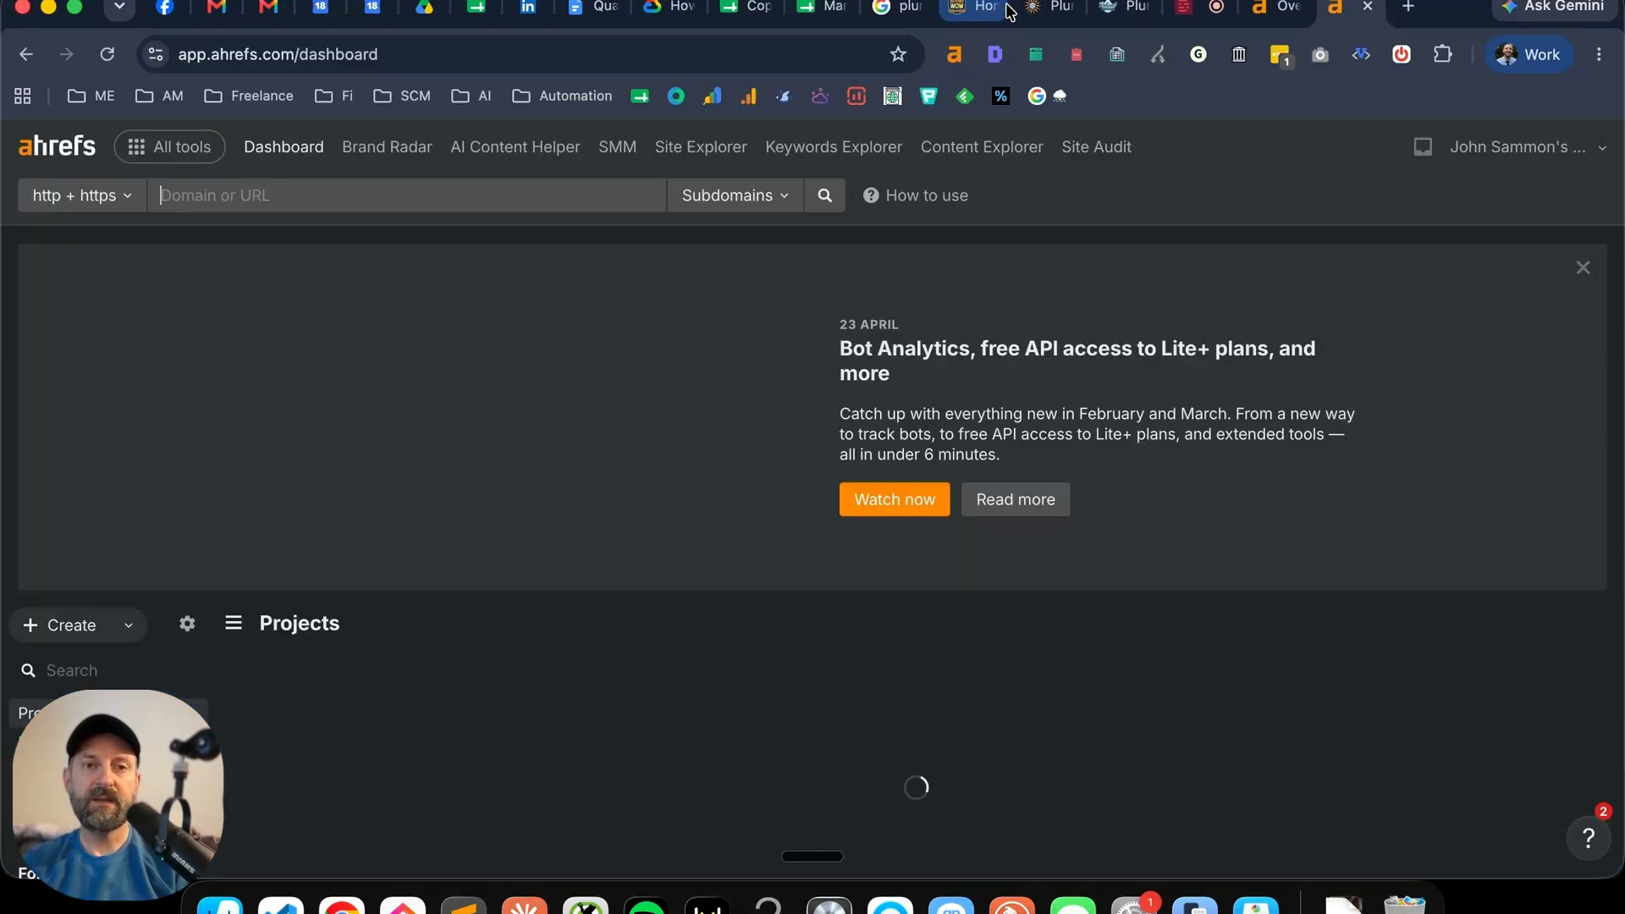
type("https://beyondwow.com/")
key("Return")
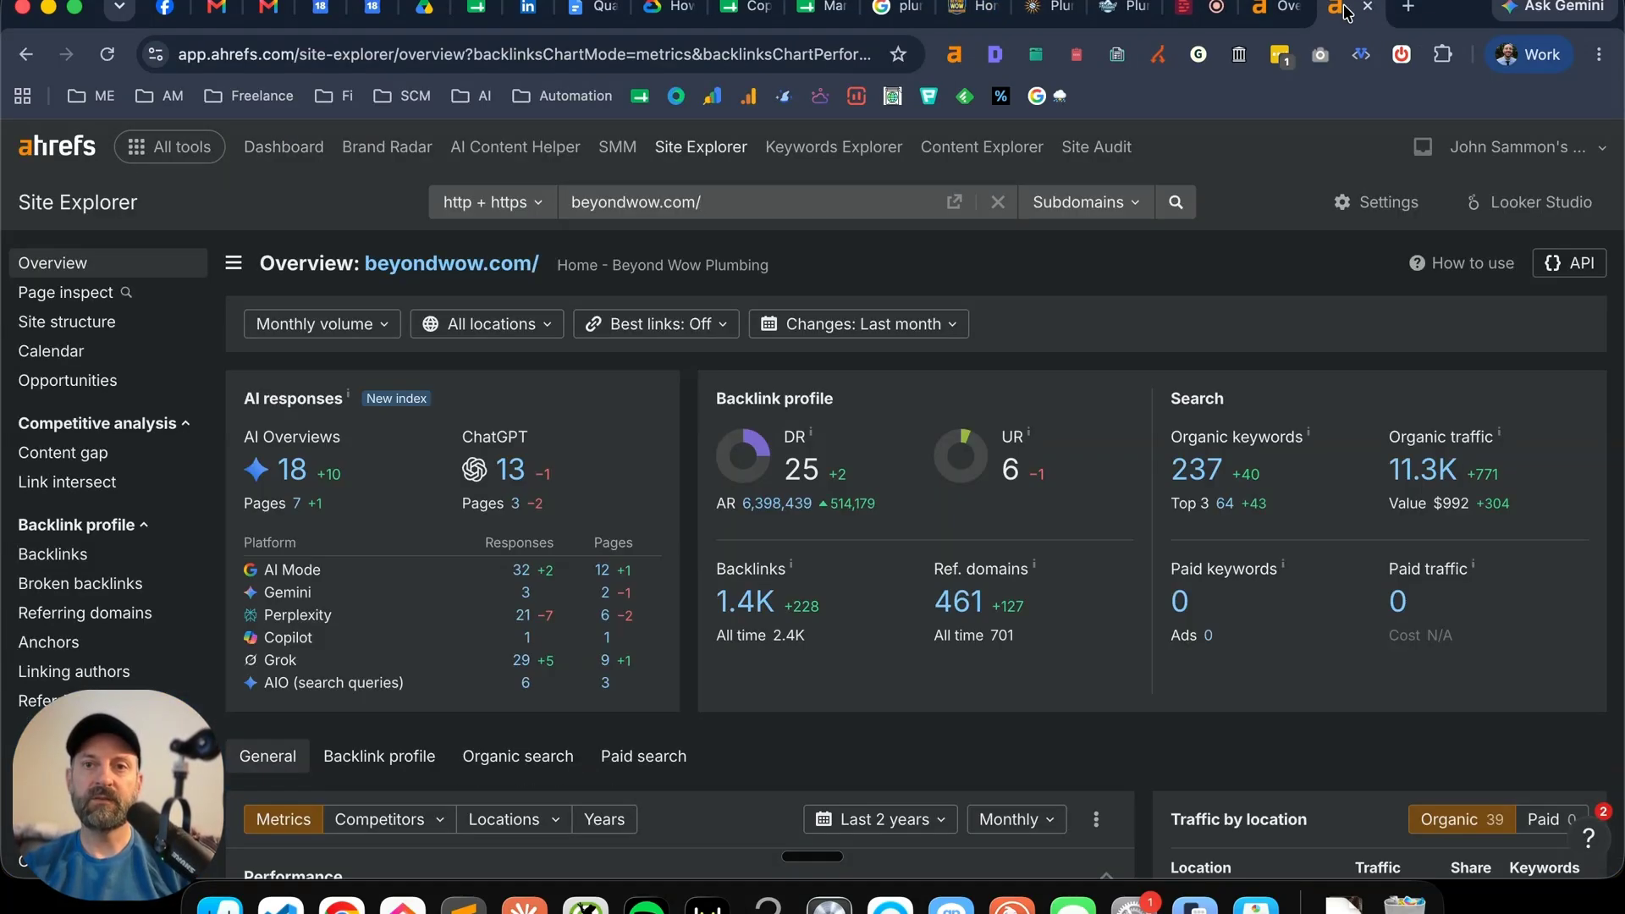
left_click_drag(1349, 9, 1277, 10)
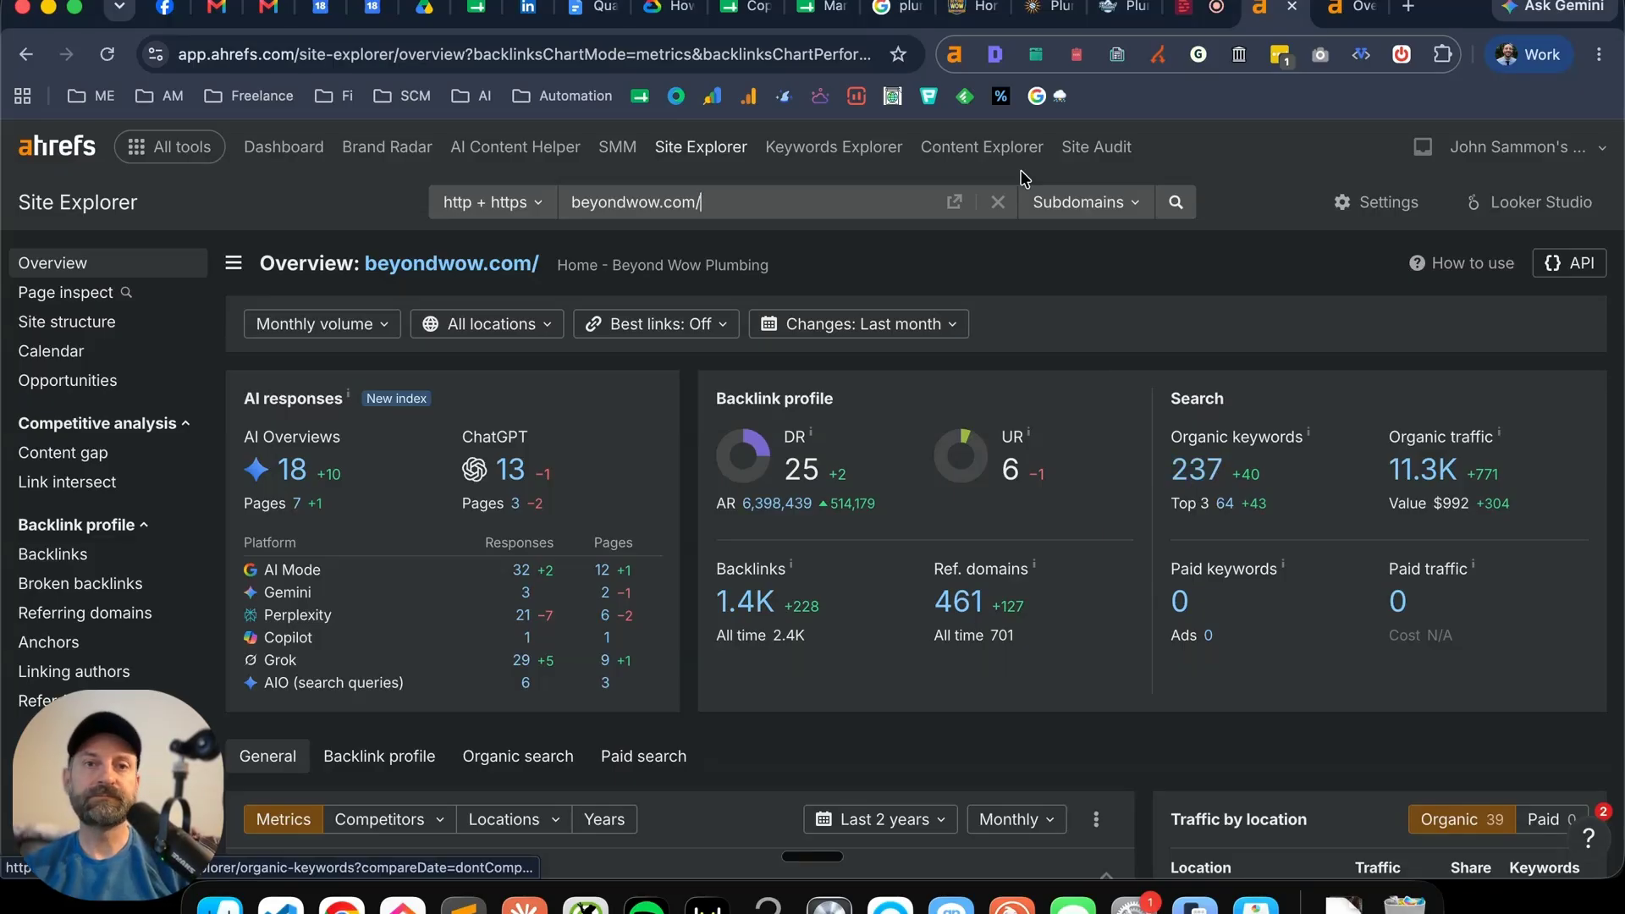
- Enter 237 as the Client's Ranking keywords value in the Market Evaluation Template
left_click(810, 8)
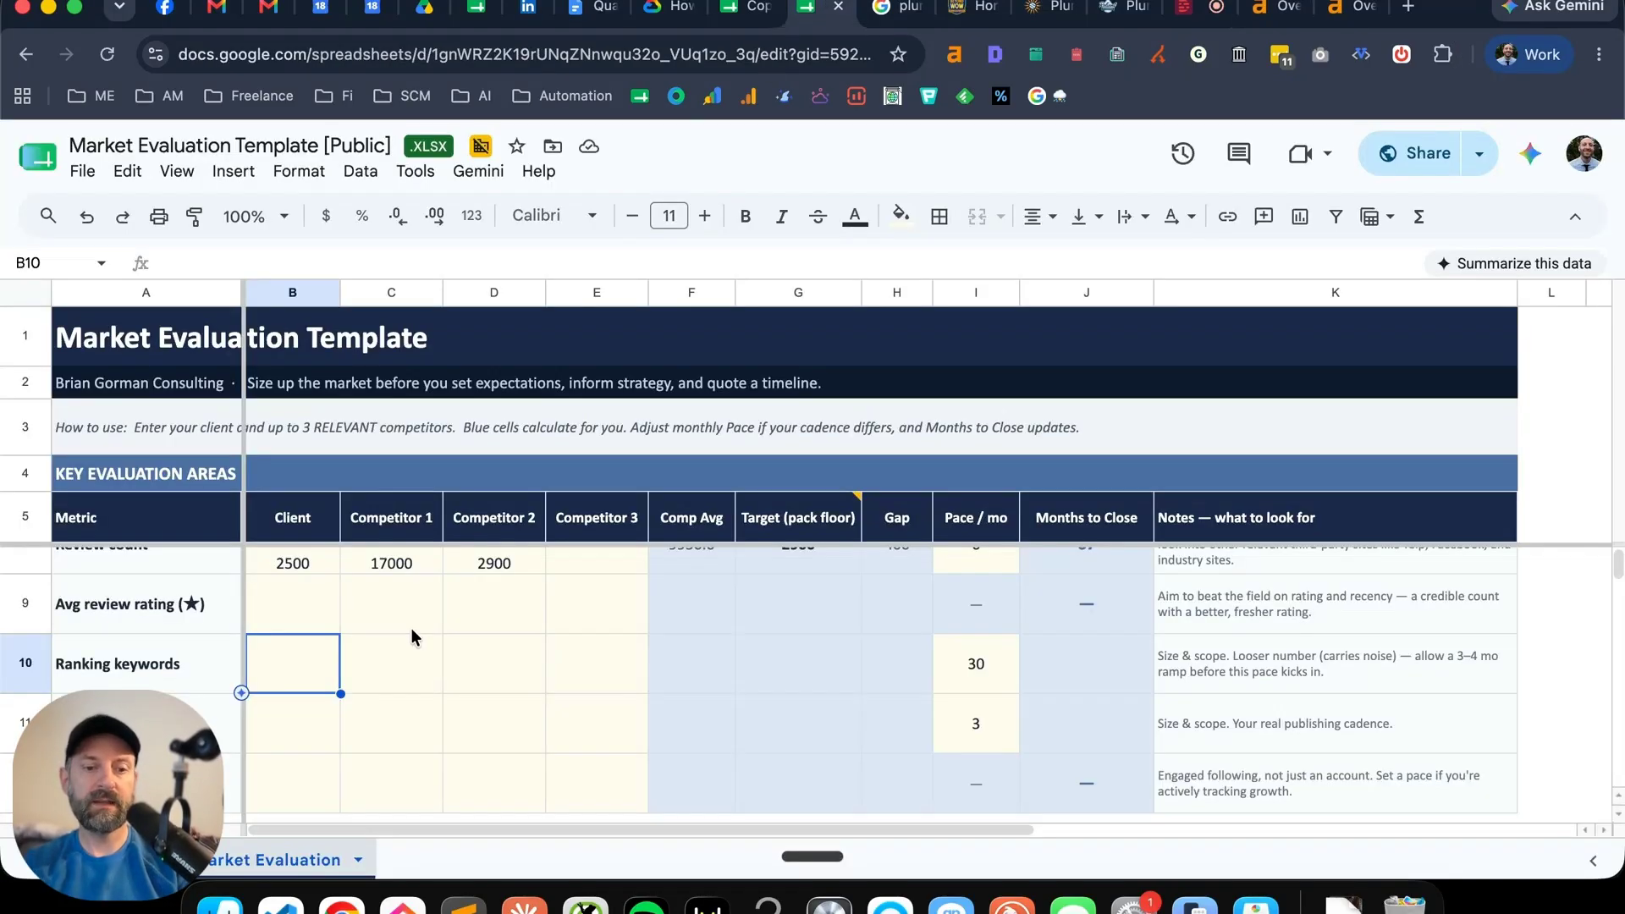
type("237")
key("Tab")
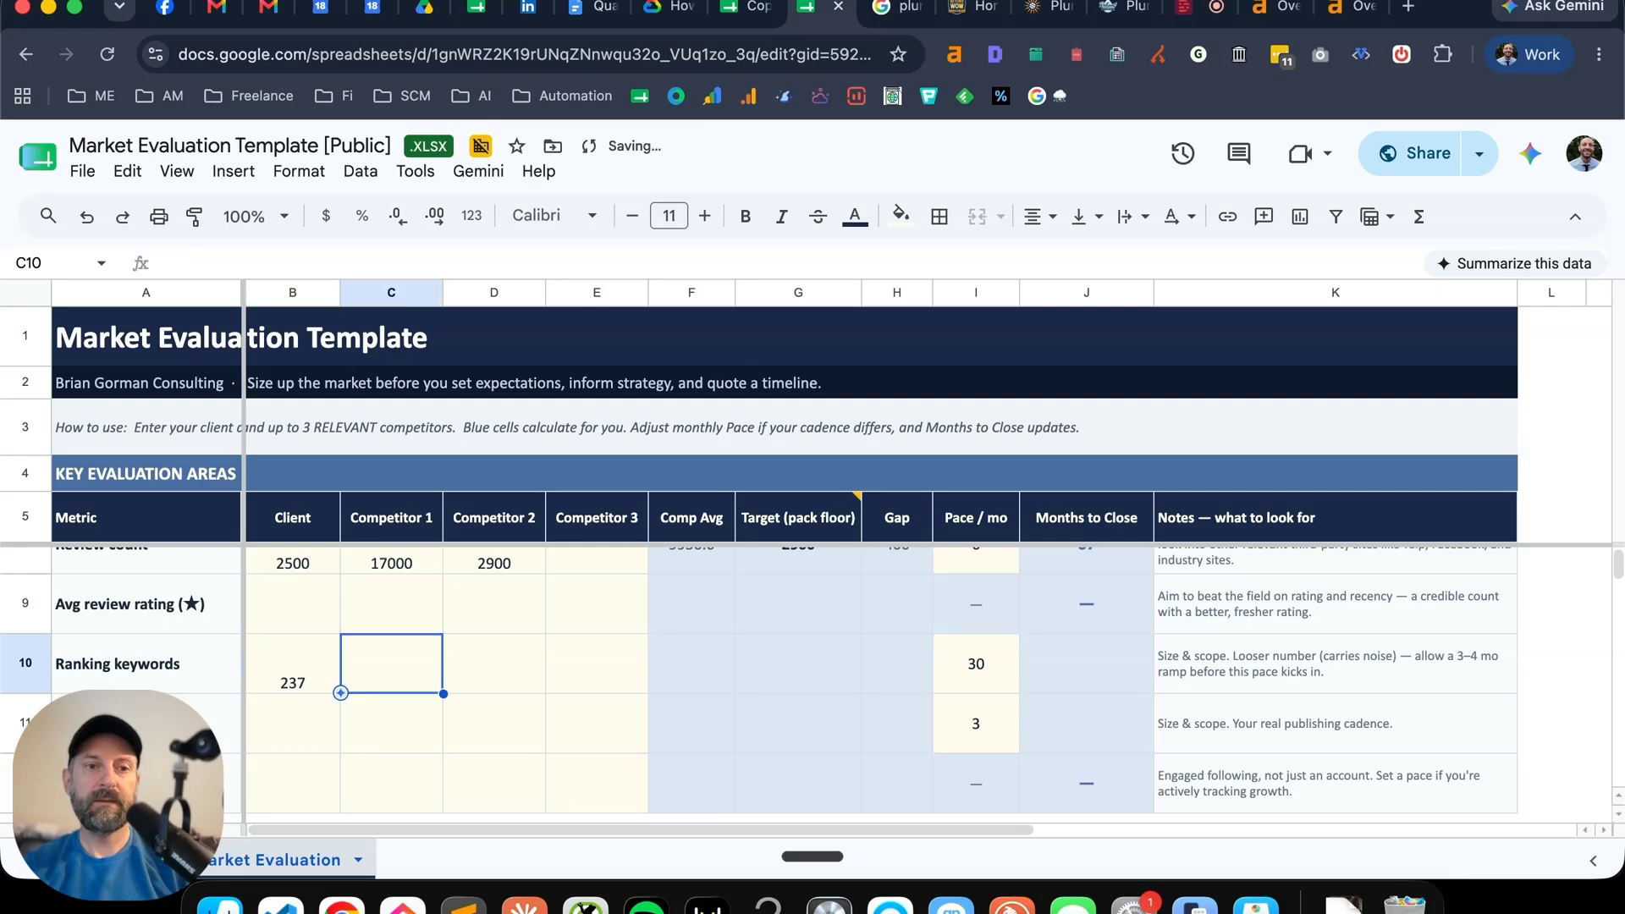
- Check beyondwow.com's latest organic pages in Ahrefs and enter 39 as the Client's Site pages value in the Market Evaluation Template
left_click(291, 721)
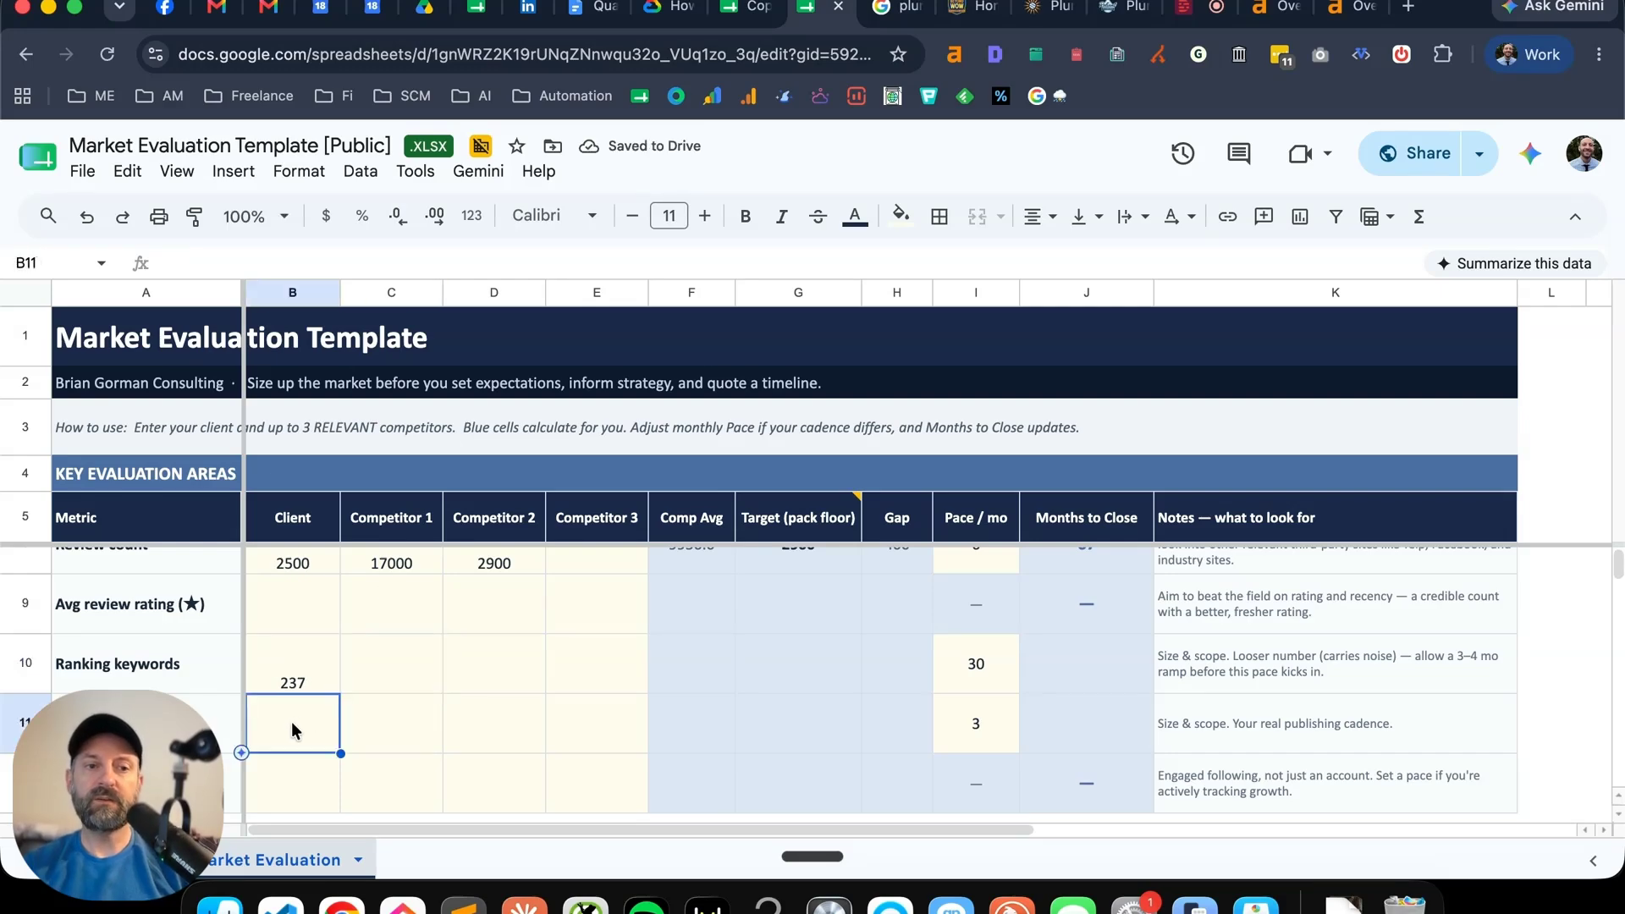
left_click(1275, 10)
scroll(664, 405, "down", 5)
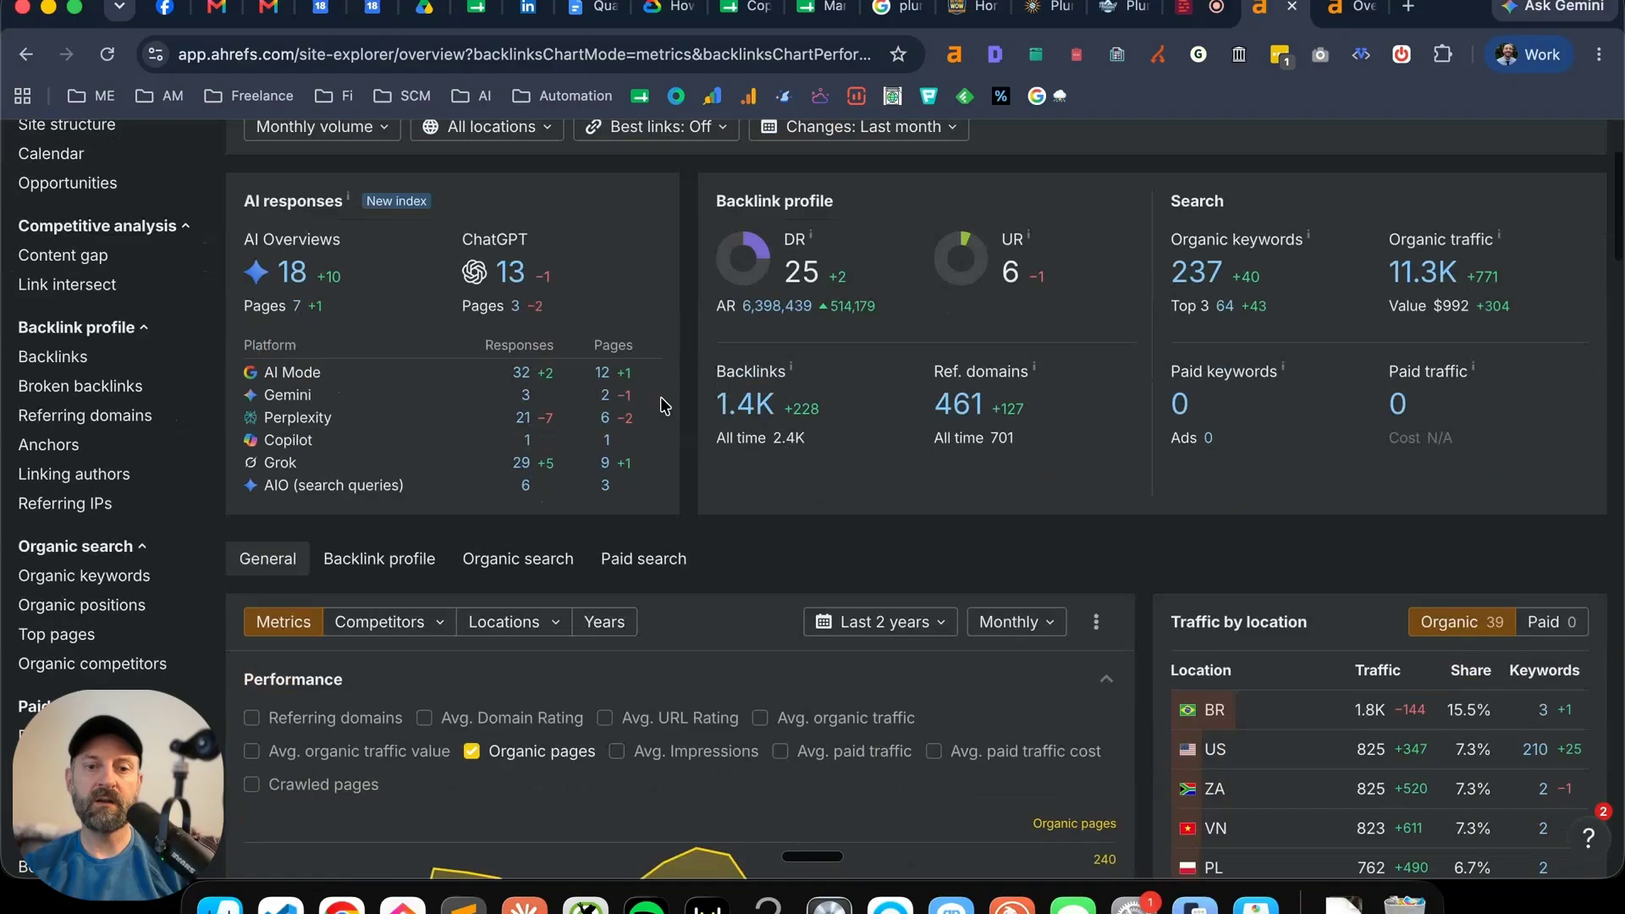
scroll(1164, 419, "down", 2)
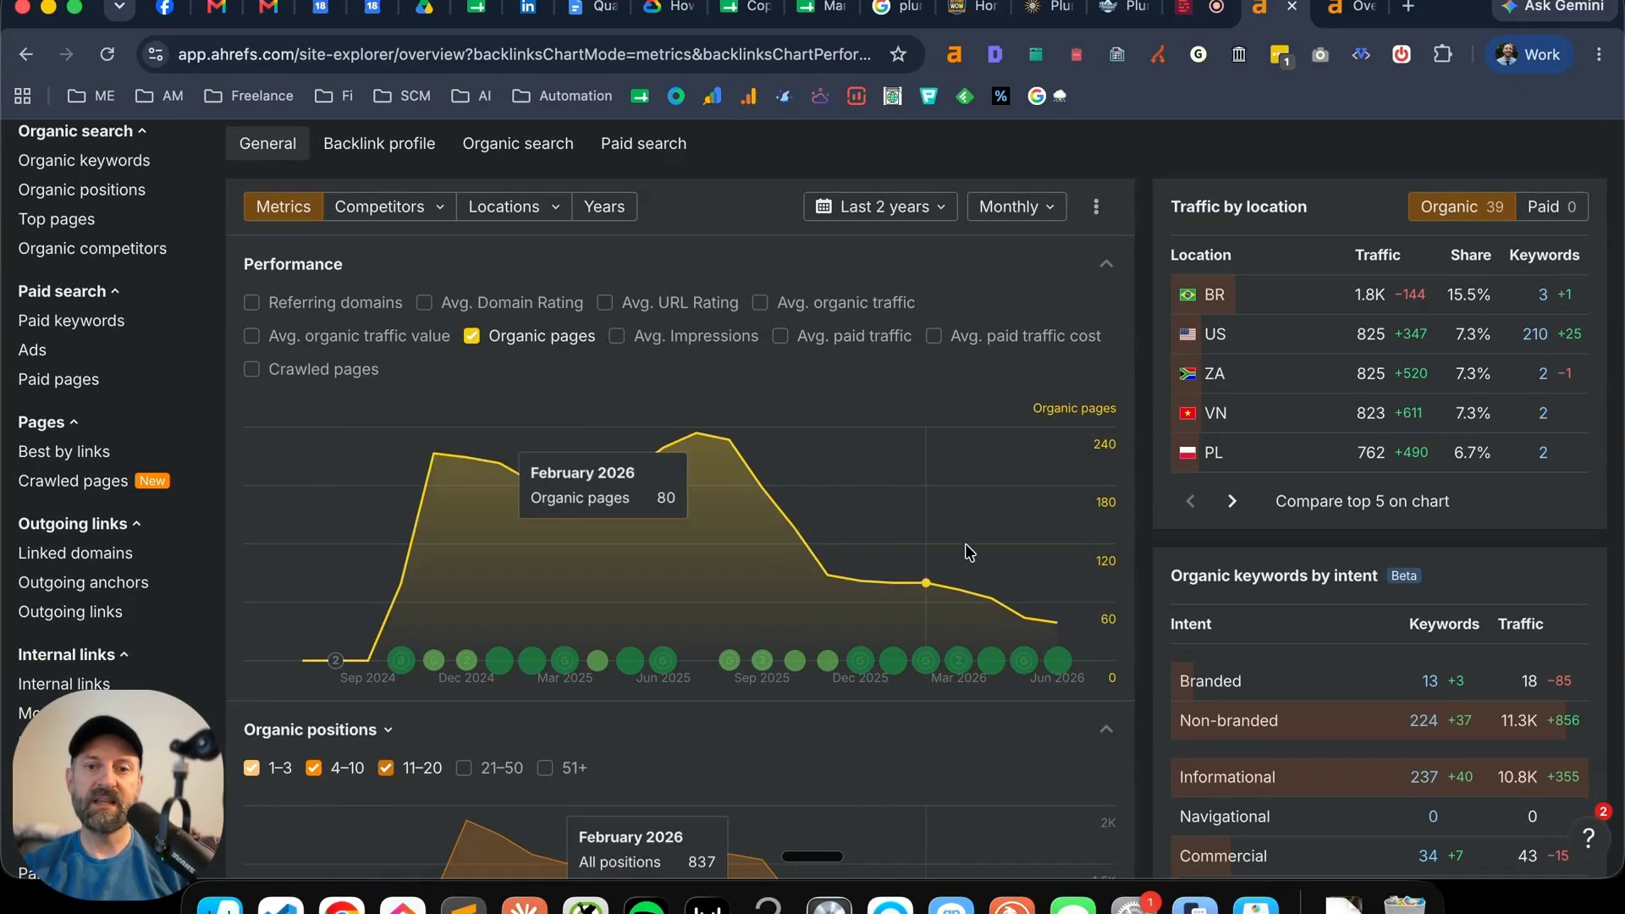
mouse_move(1049, 606)
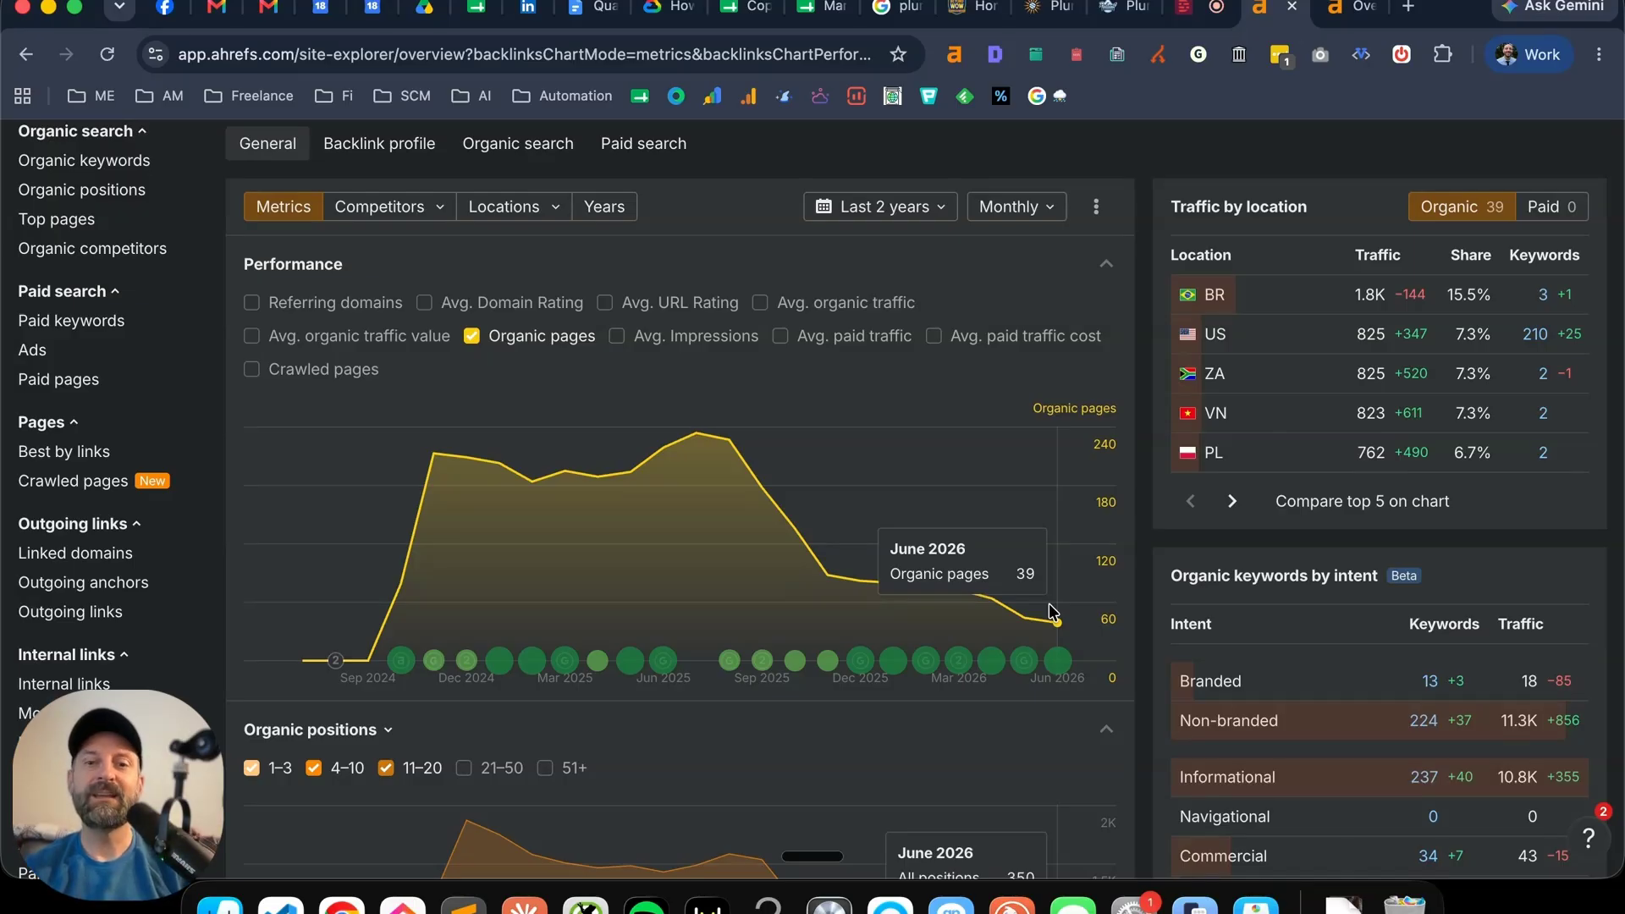
left_click(805, 6)
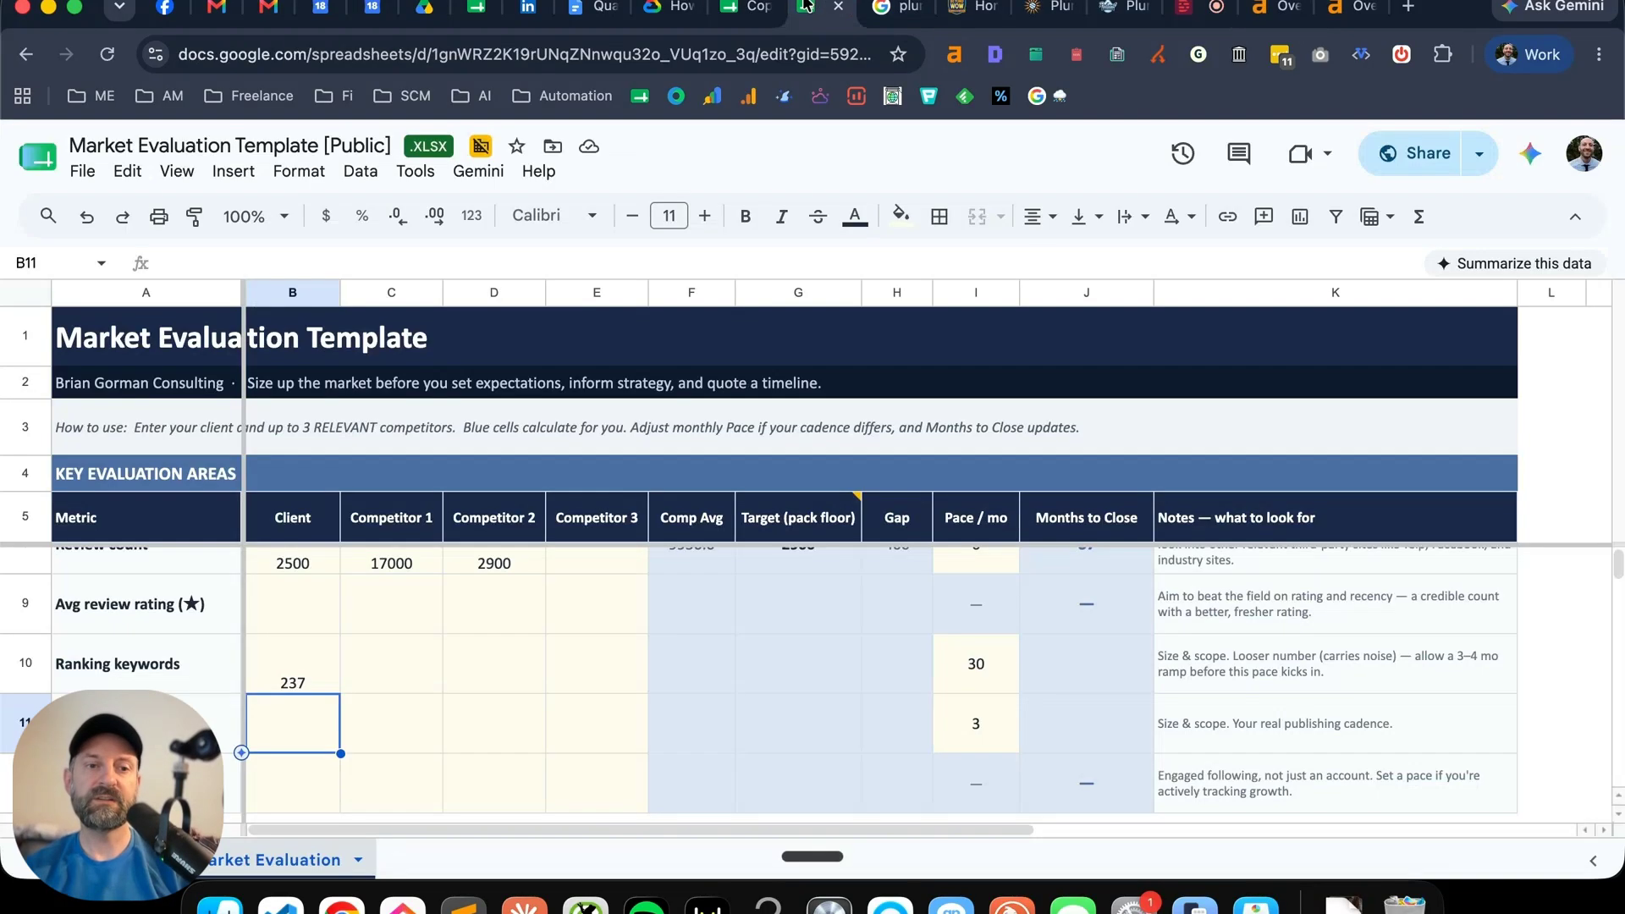
type("39")
key("Return")
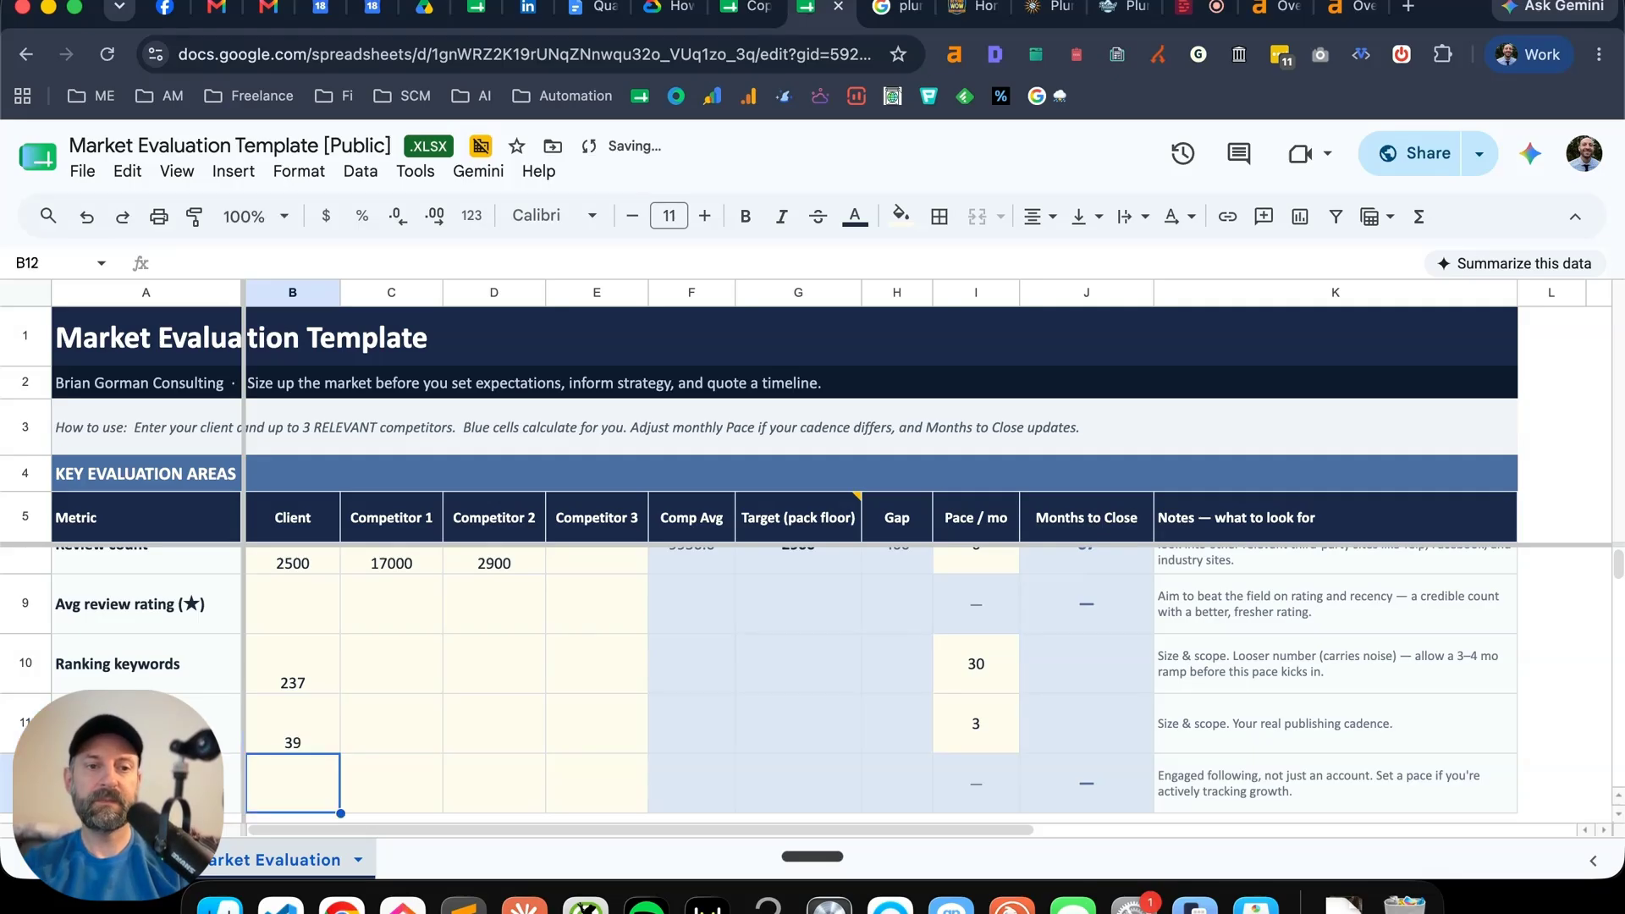
- Look up radiantplumbing.com in Ahrefs in a new browser tab and place that tab ahead of the reliantplumbing.com one
left_click(1047, 7)
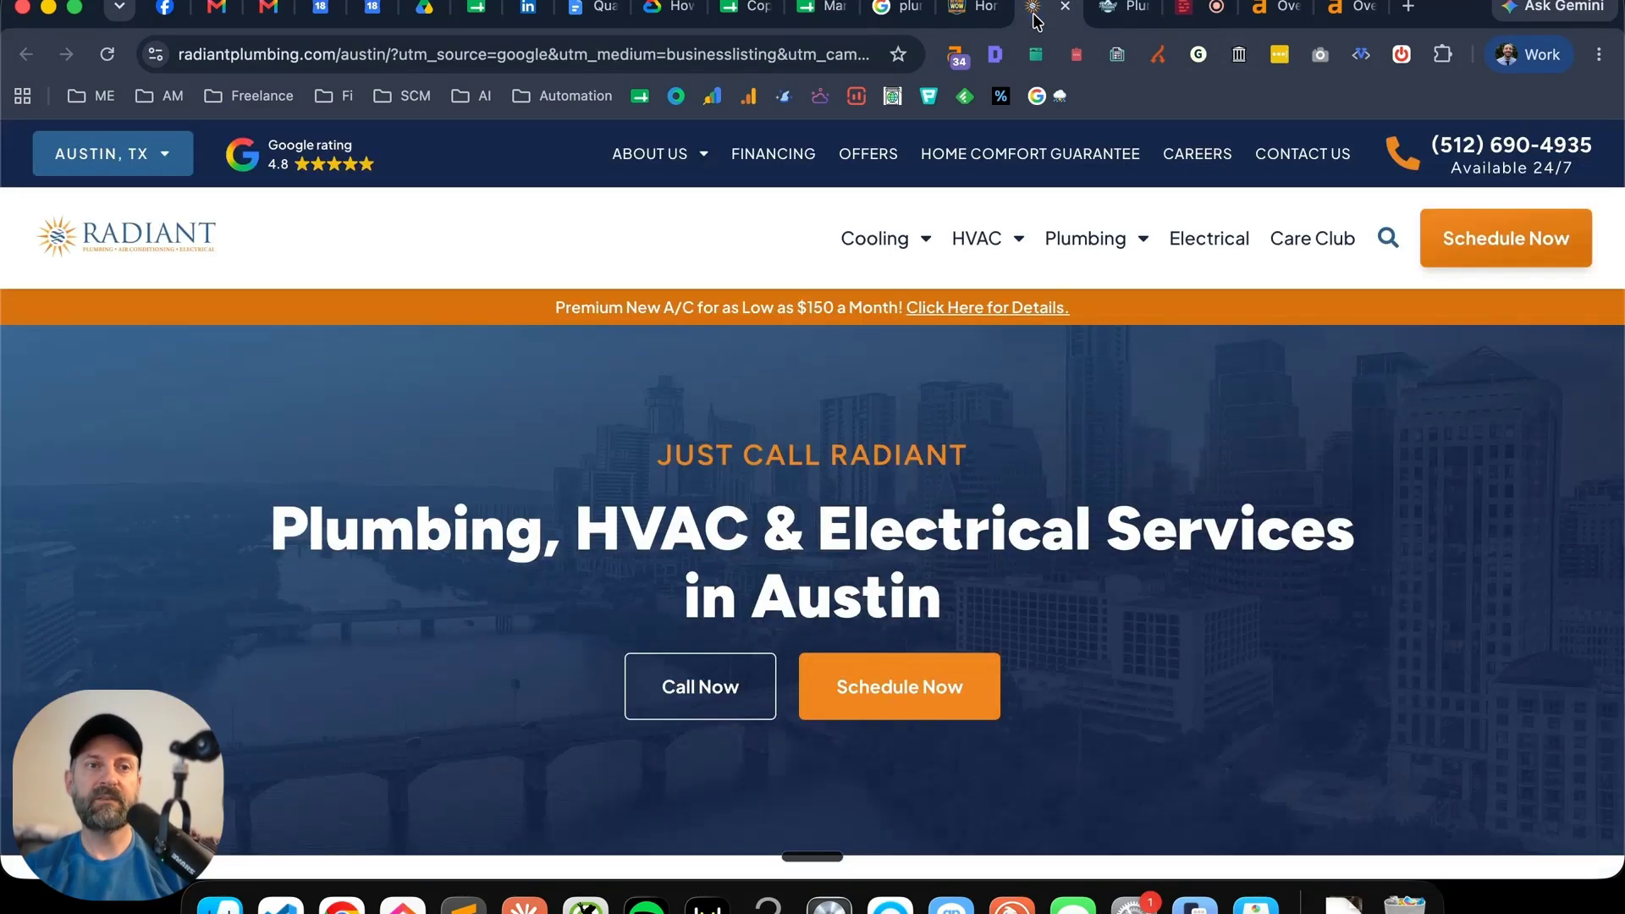
left_click_drag(338, 47, 152, 54)
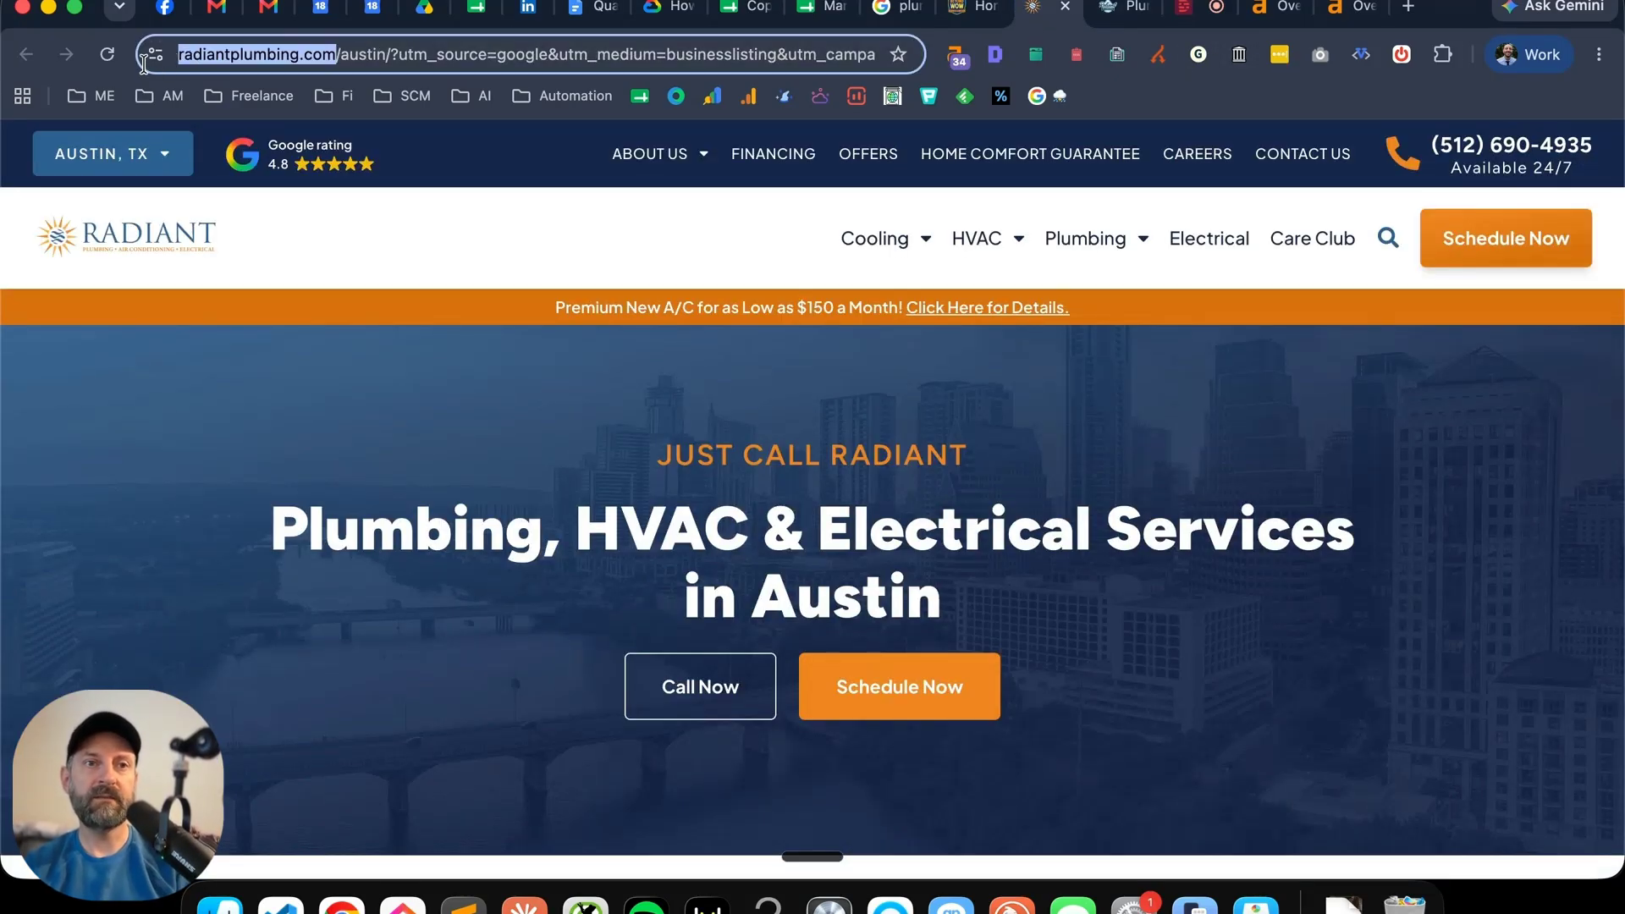
key("super+t")
type("app")
key("Return")
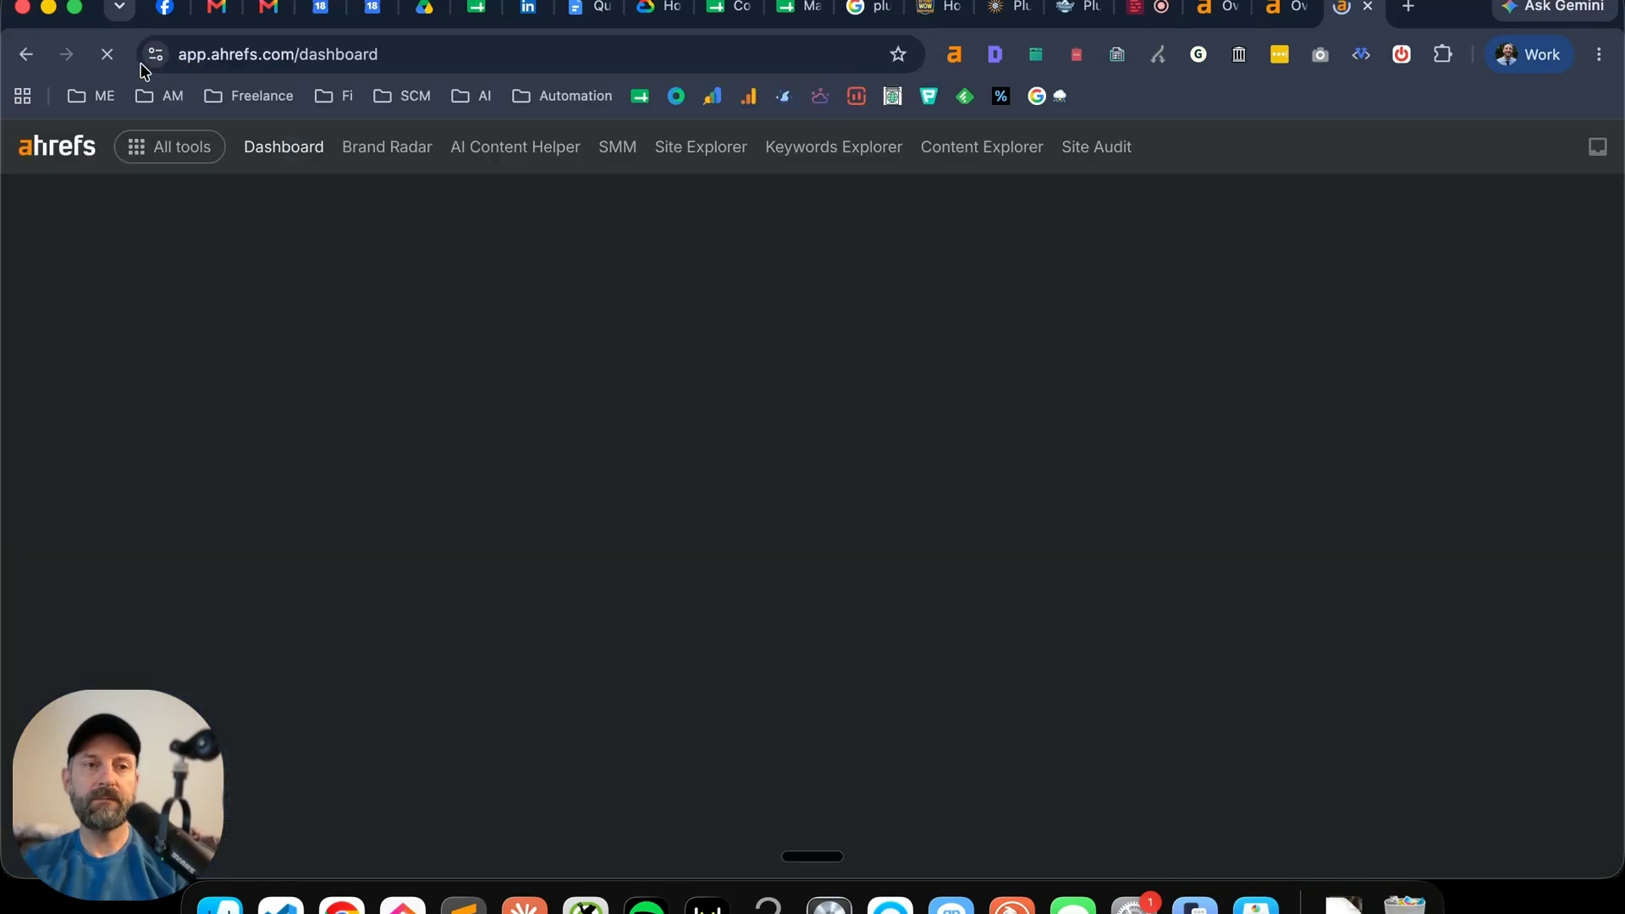
type("radiantplumbing.com/")
key("Return")
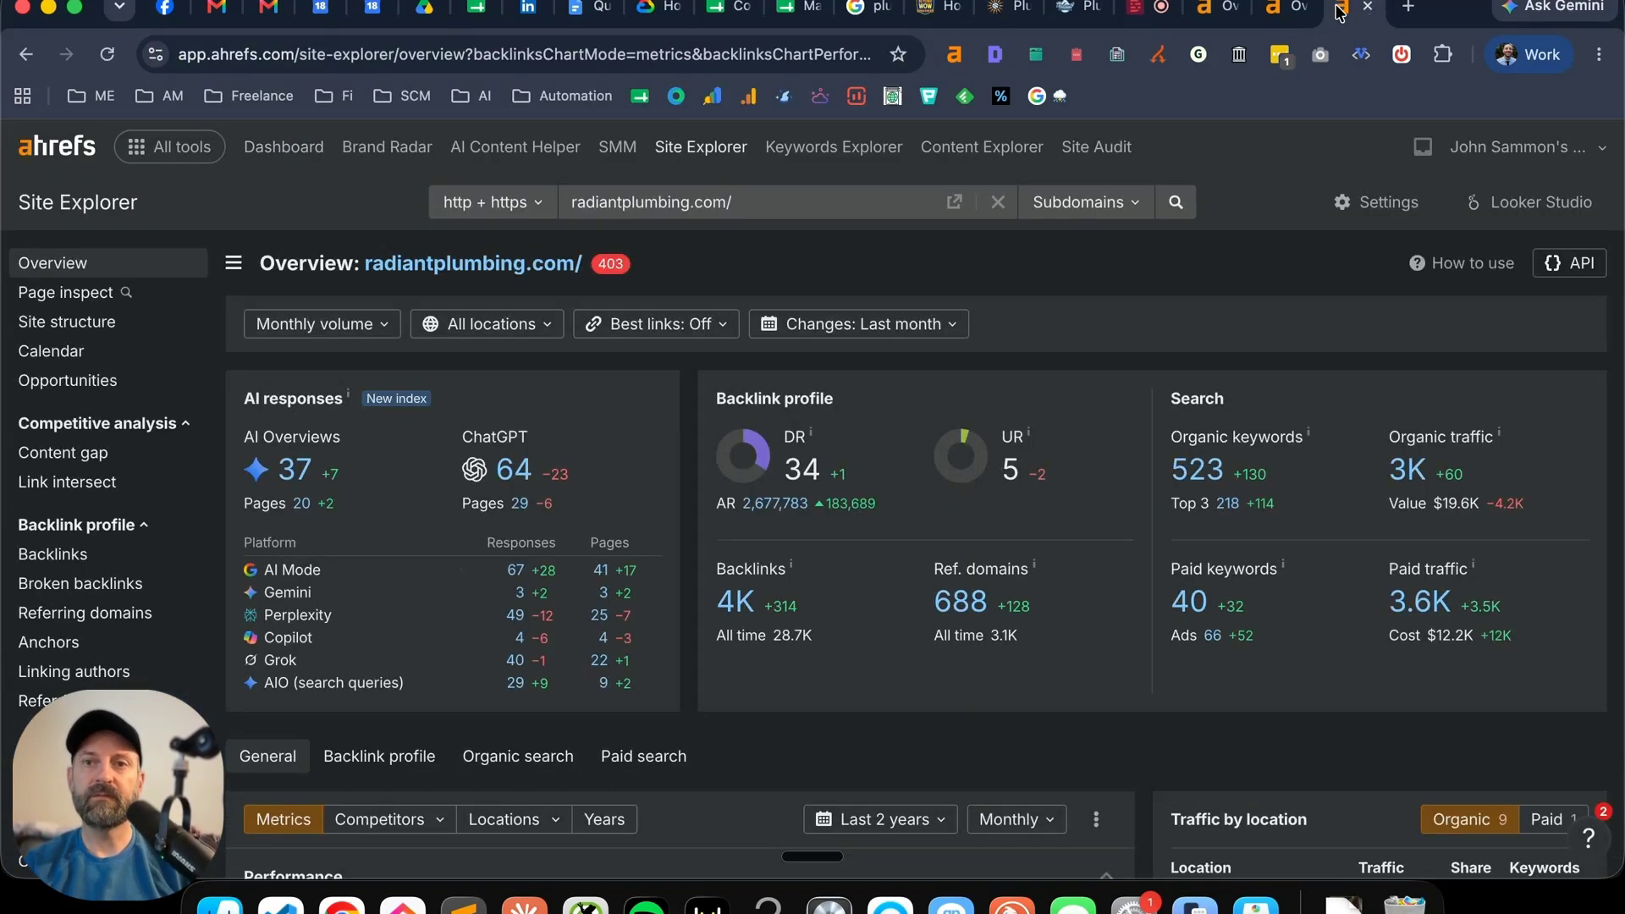
left_click_drag(1338, 12, 1273, 12)
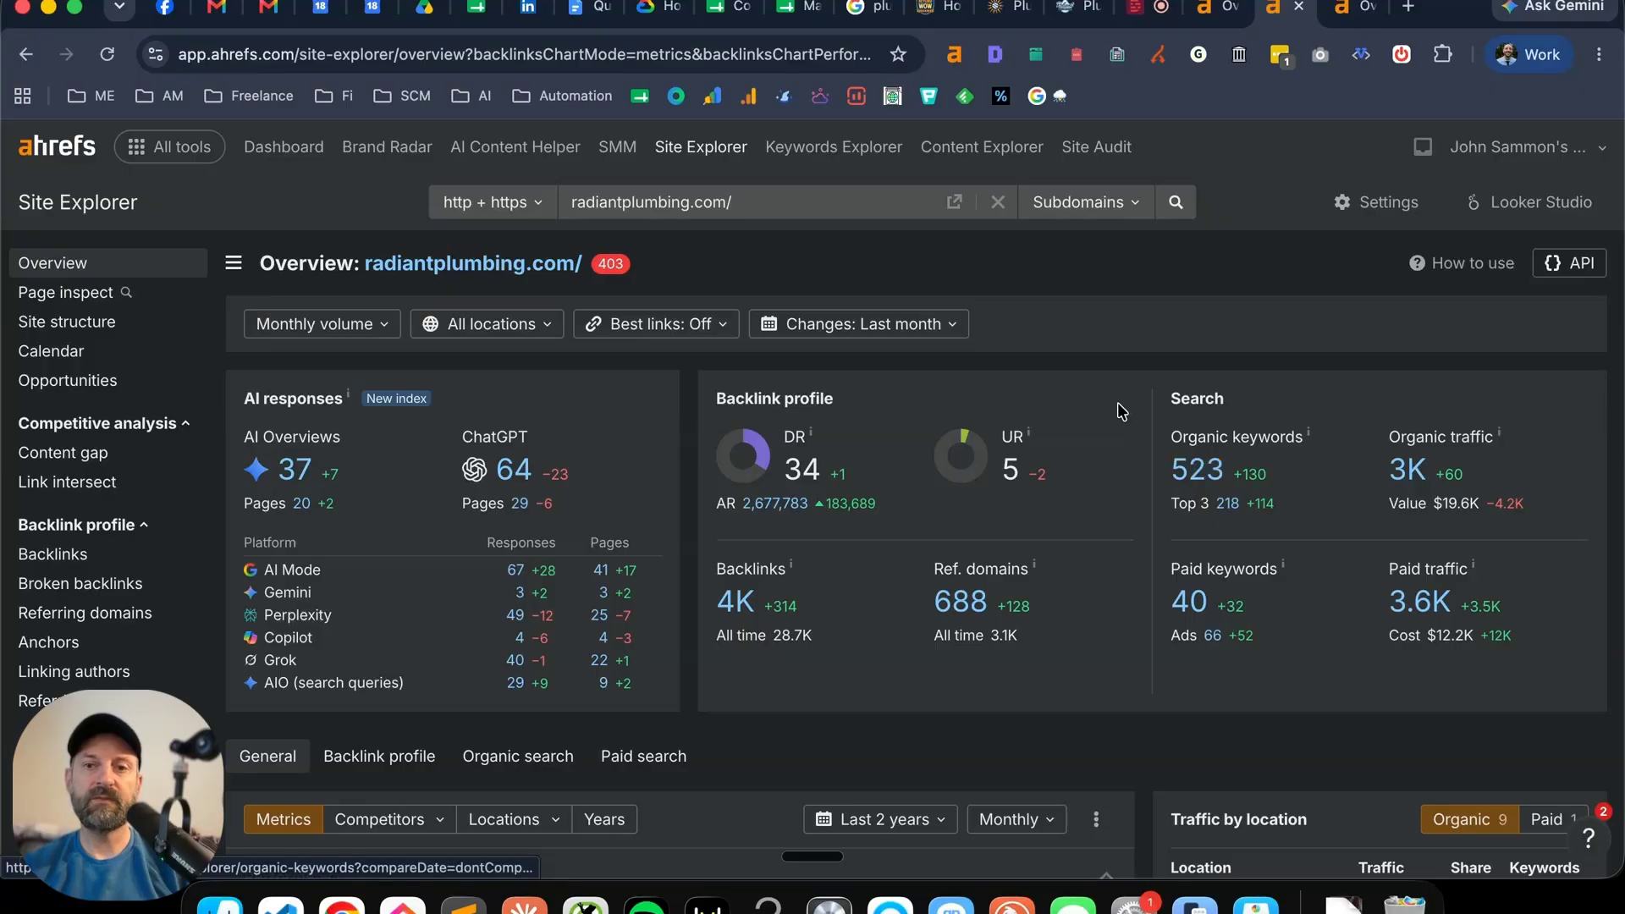
- Check radiantplumbing.com's organic pages, then enter 523 Ranking keywords and 128 Site pages for Competitor 1 in the template
scroll(1117, 411, "down", 3)
scroll(1117, 411, "down", 5)
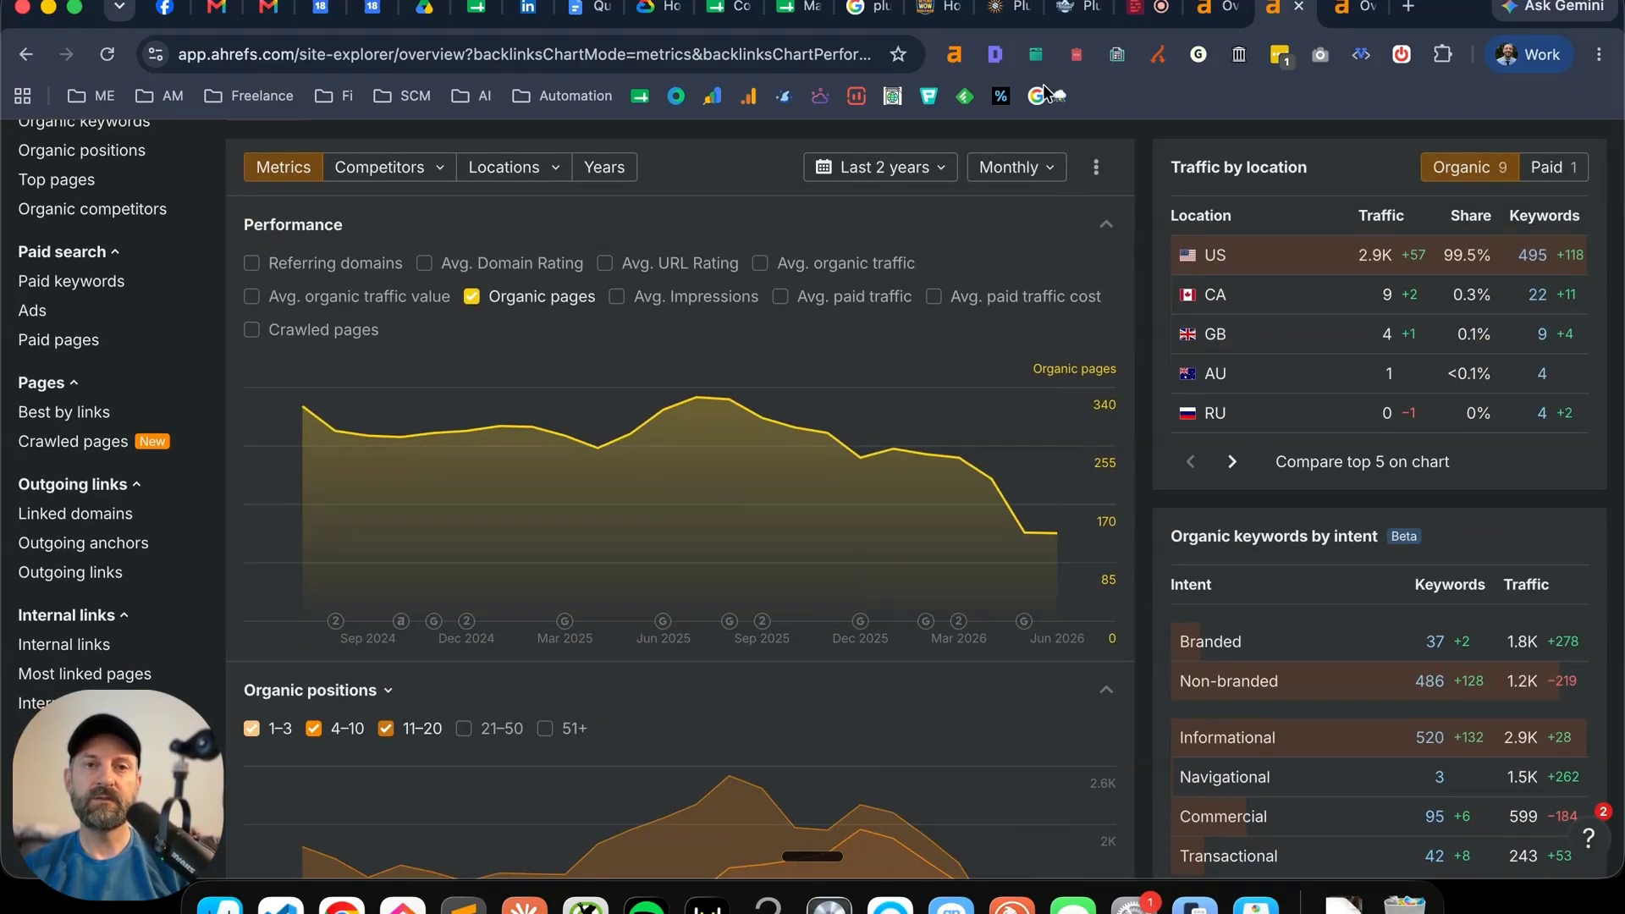
left_click(773, 6)
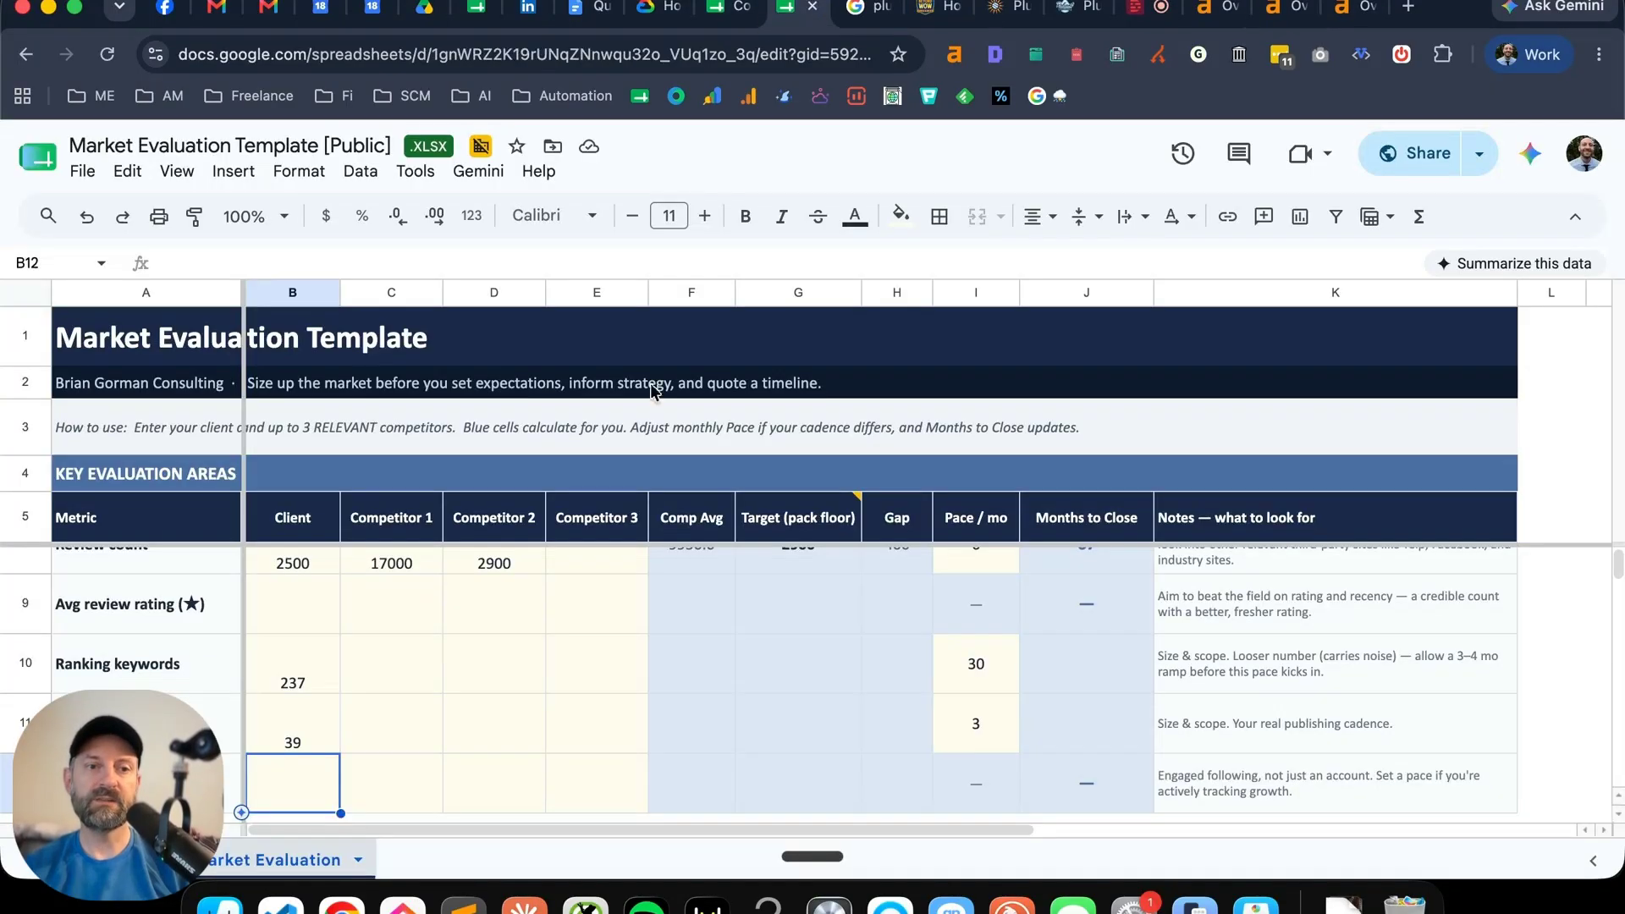
left_click(388, 673)
type("523")
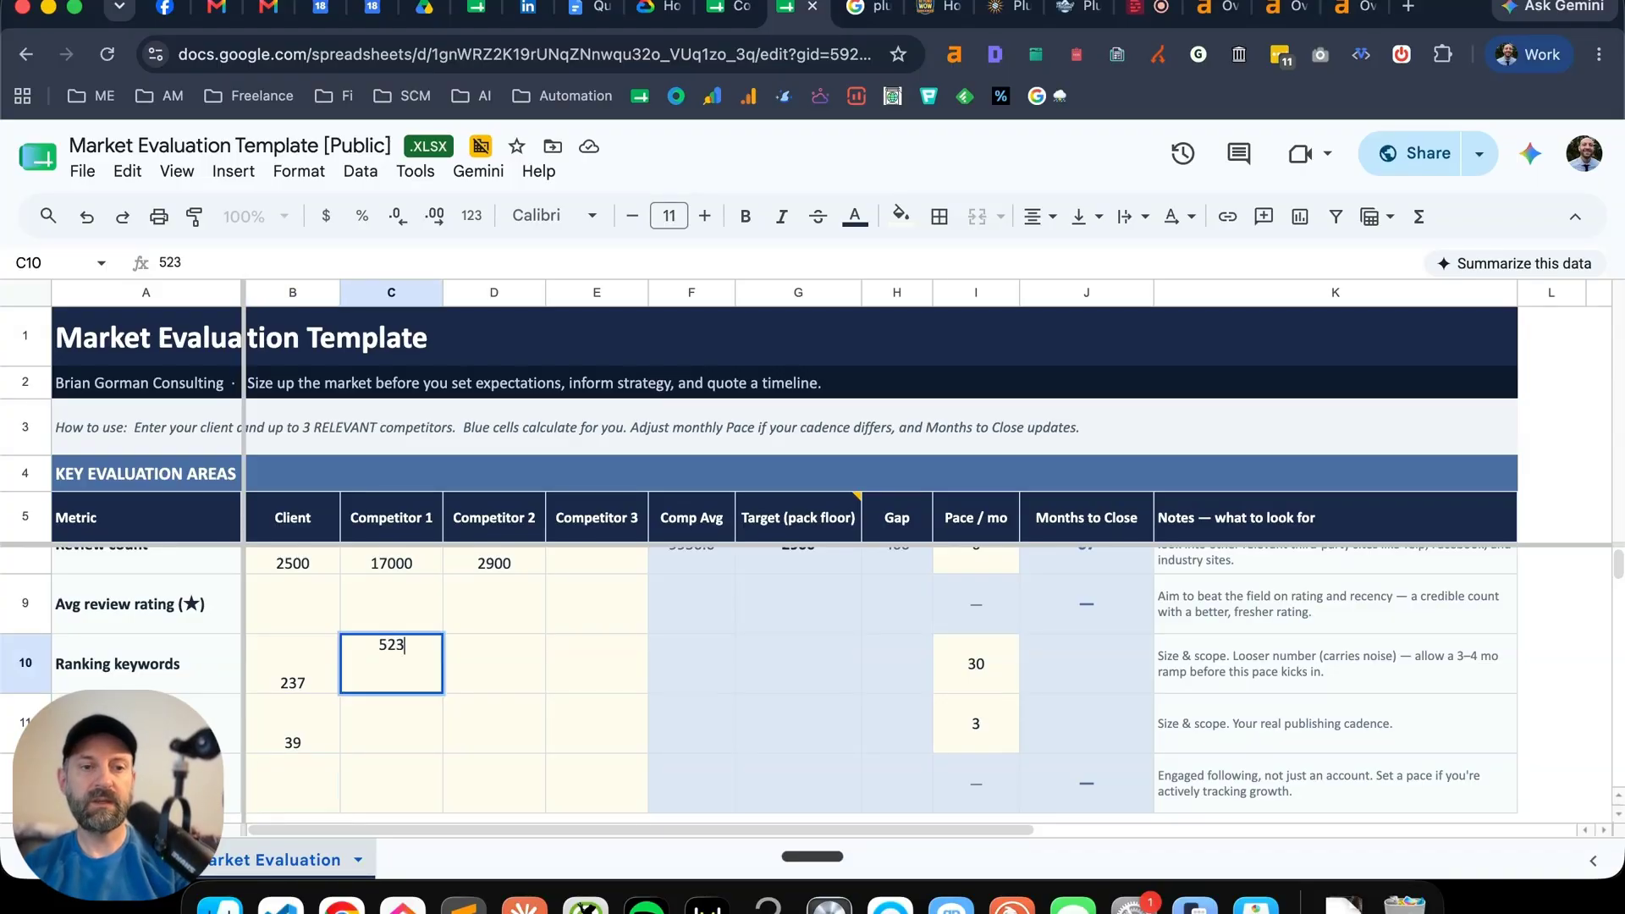
key("Return")
type("128")
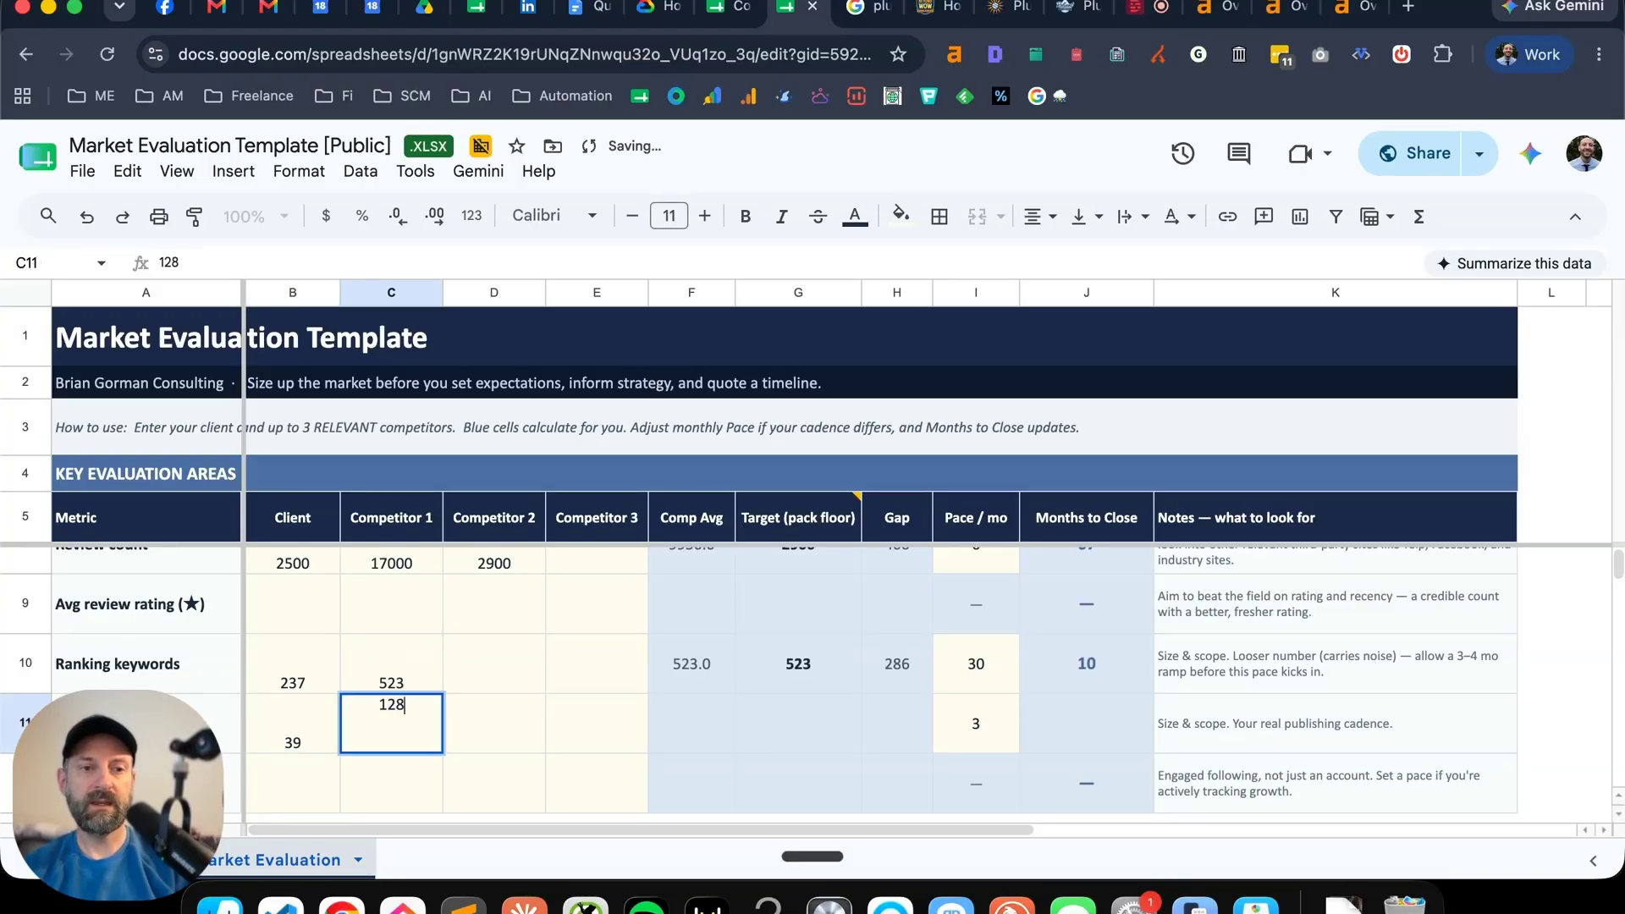
key("Up")
- Check reliantplumbing.com's metrics in Ahrefs and enter 1300 Ranking keywords and 117 Site pages for Competitor 2 in the template
key("Right")
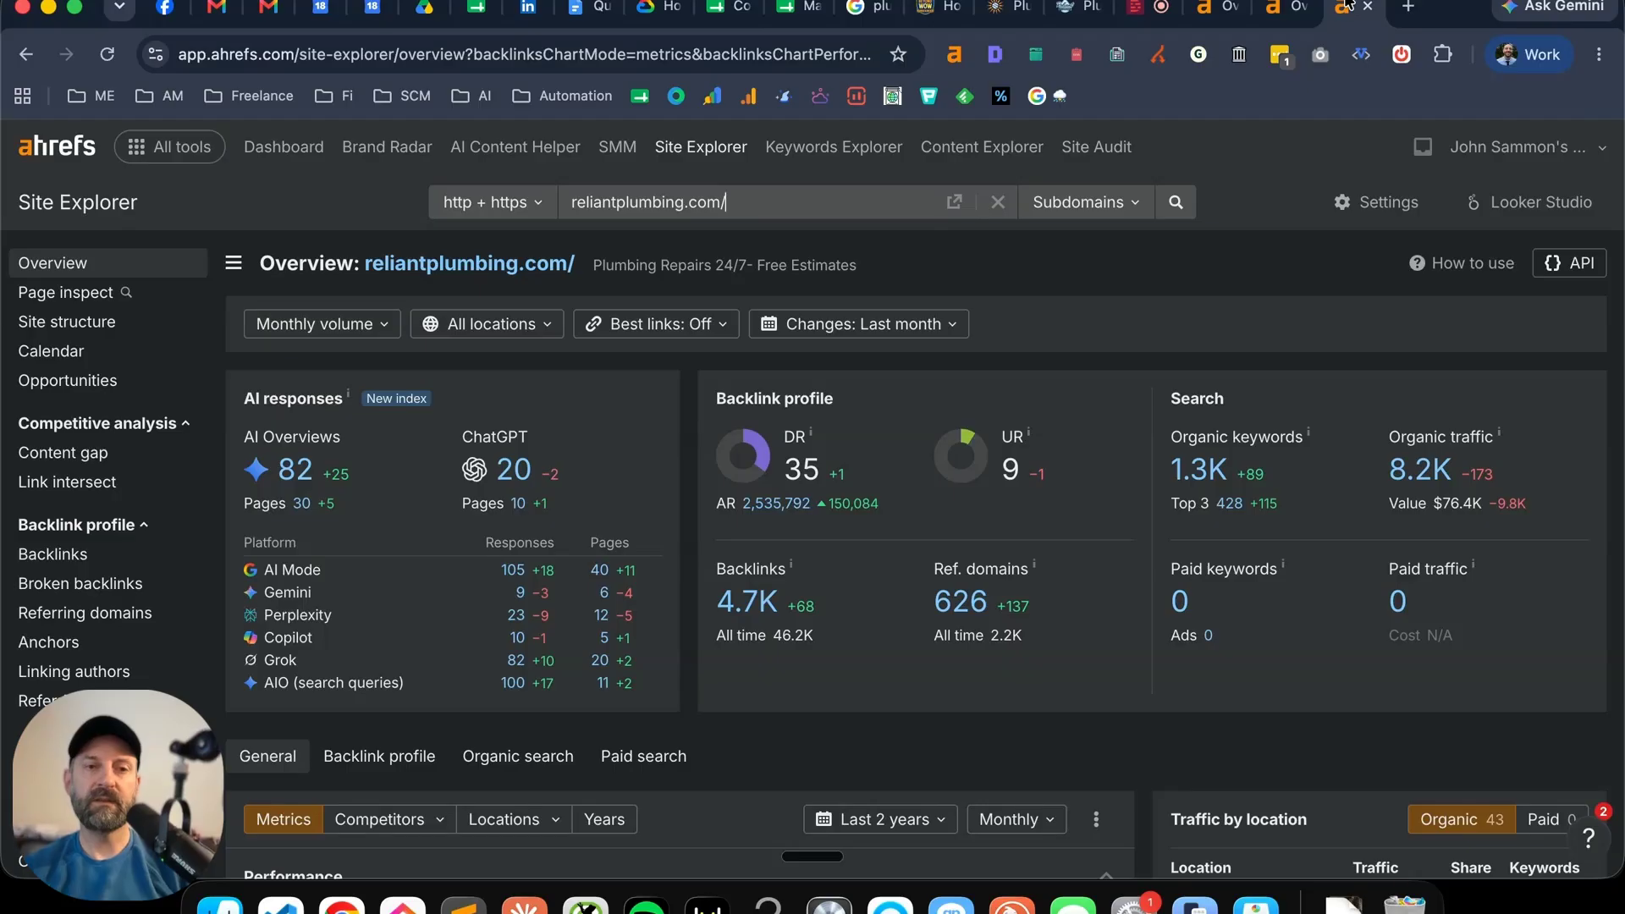
left_click(1346, 8)
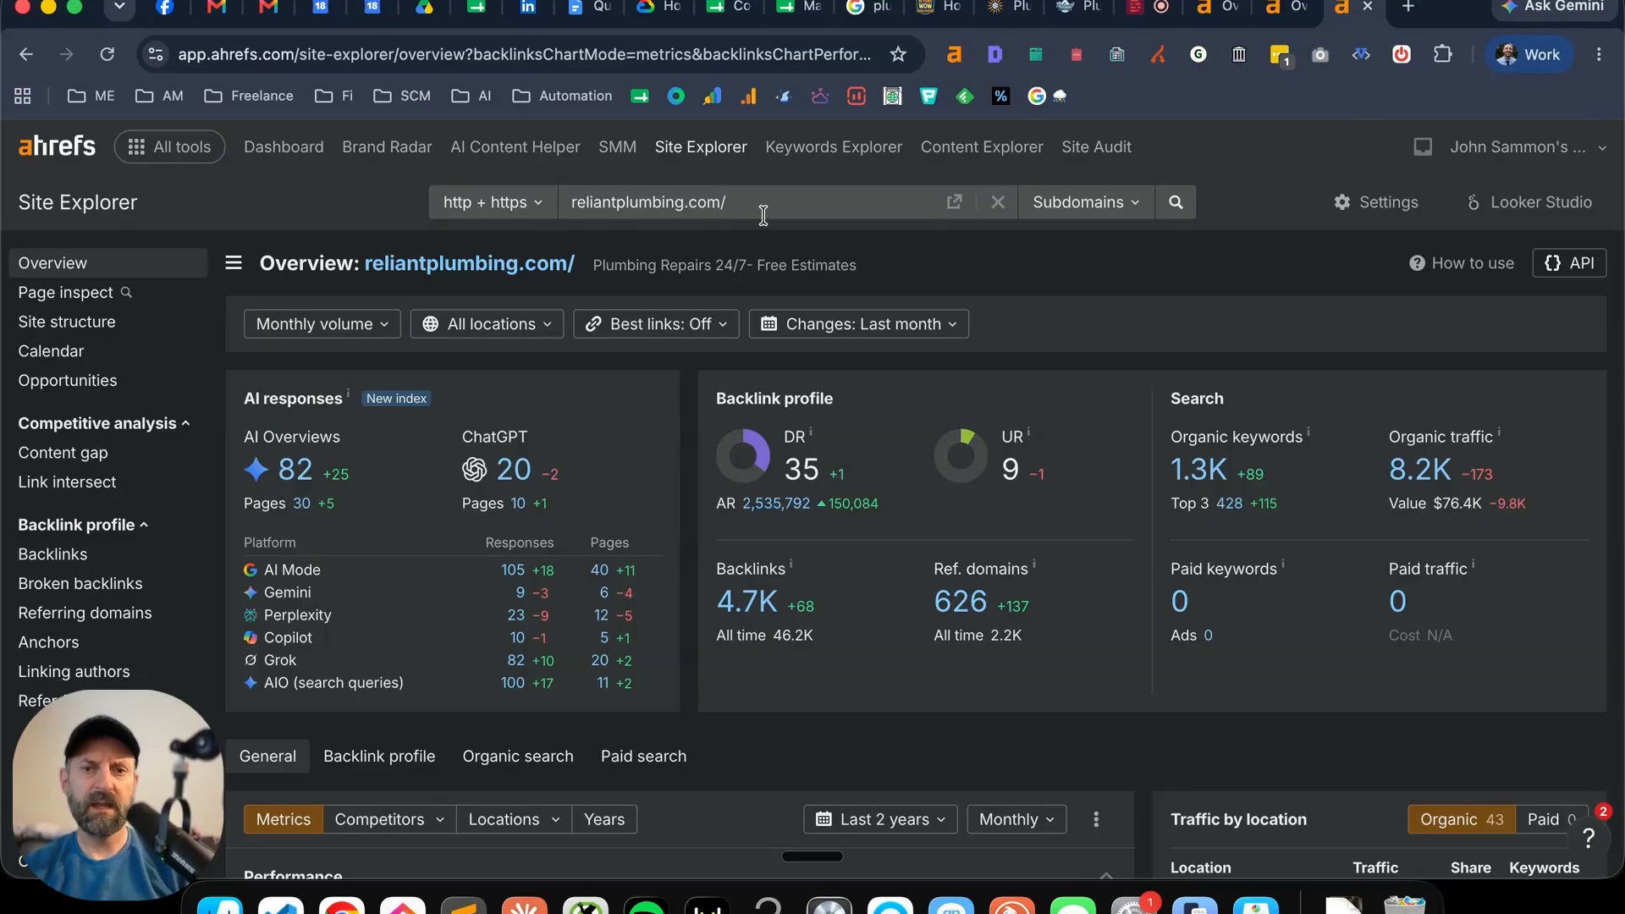
scroll(1134, 394, "down", 5)
scroll(1130, 384, "down", 3)
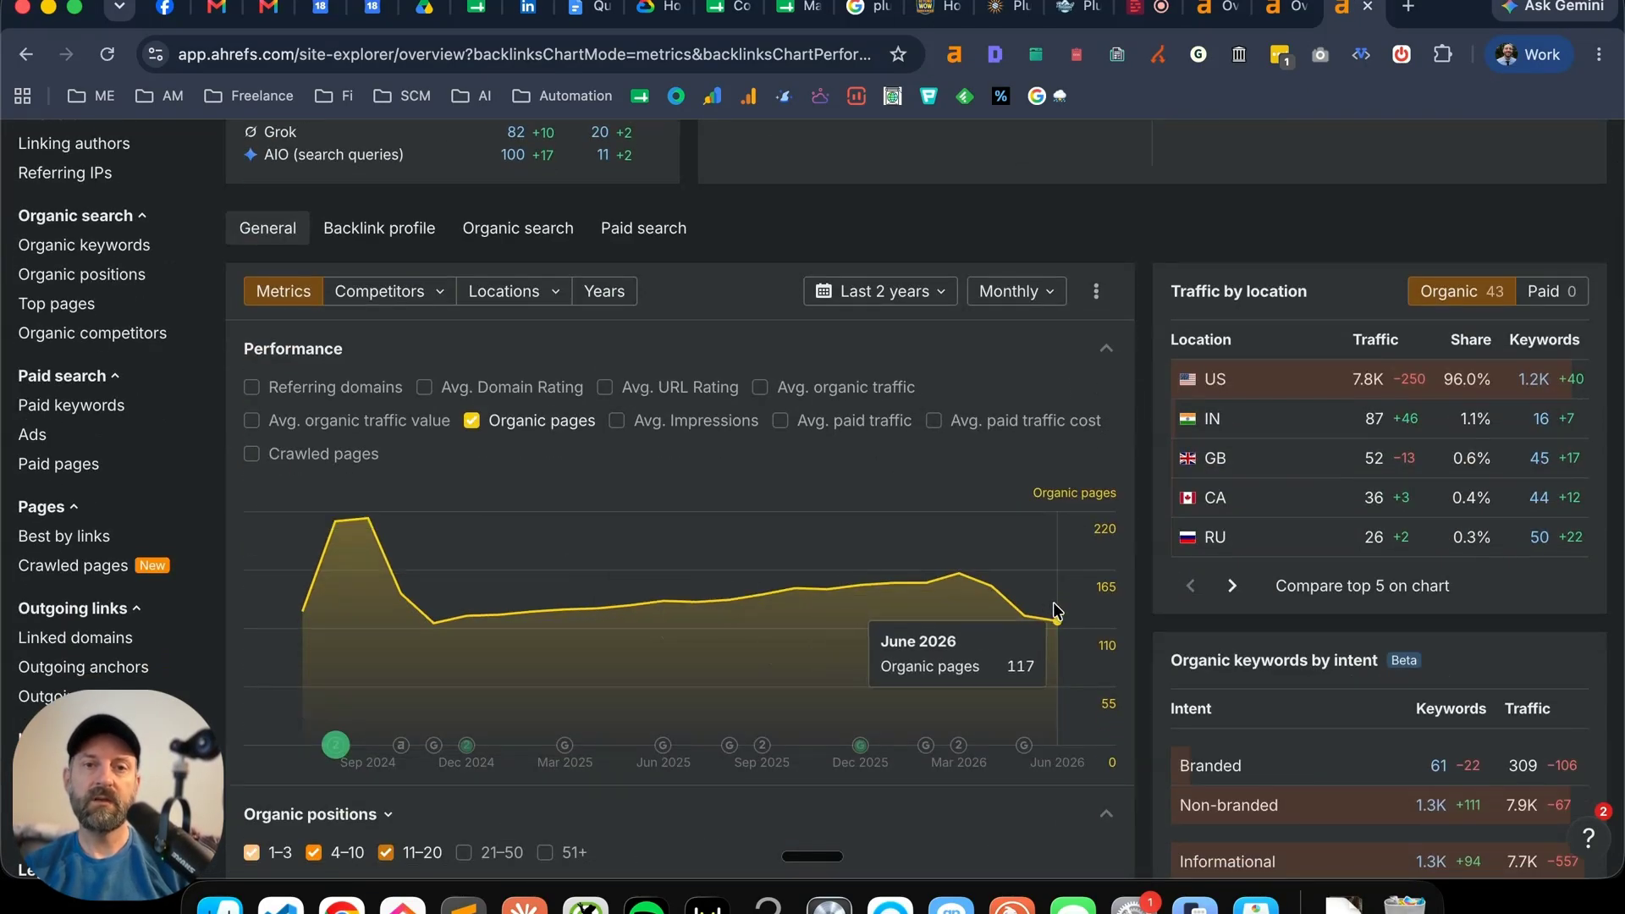
left_click(795, 6)
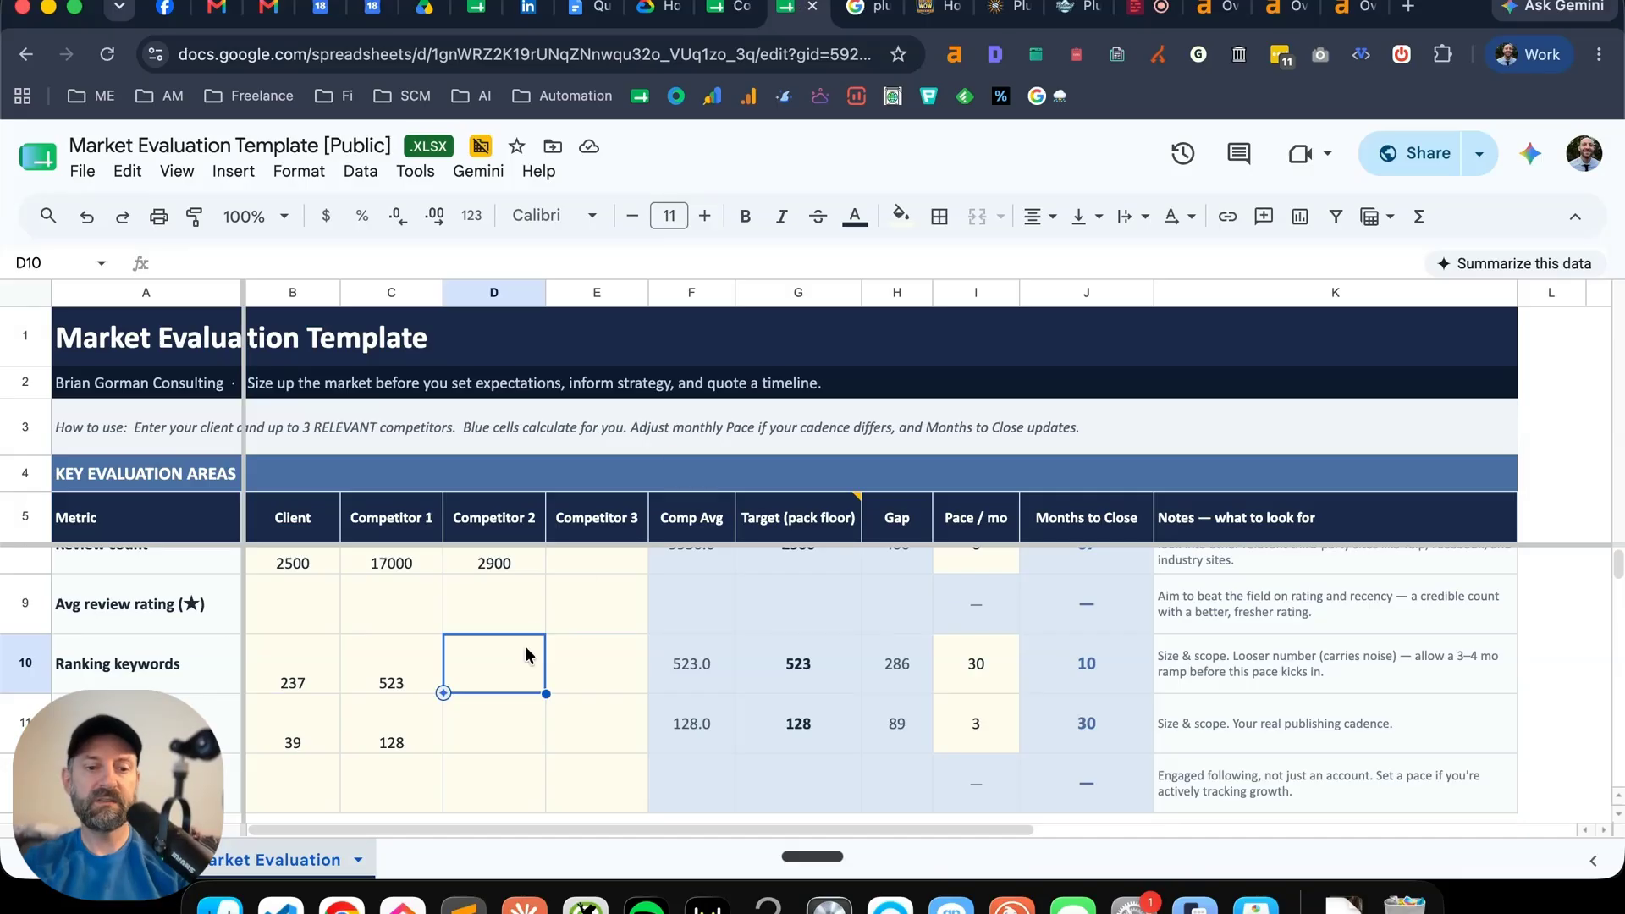
type("1300")
key("Return")
type("11")
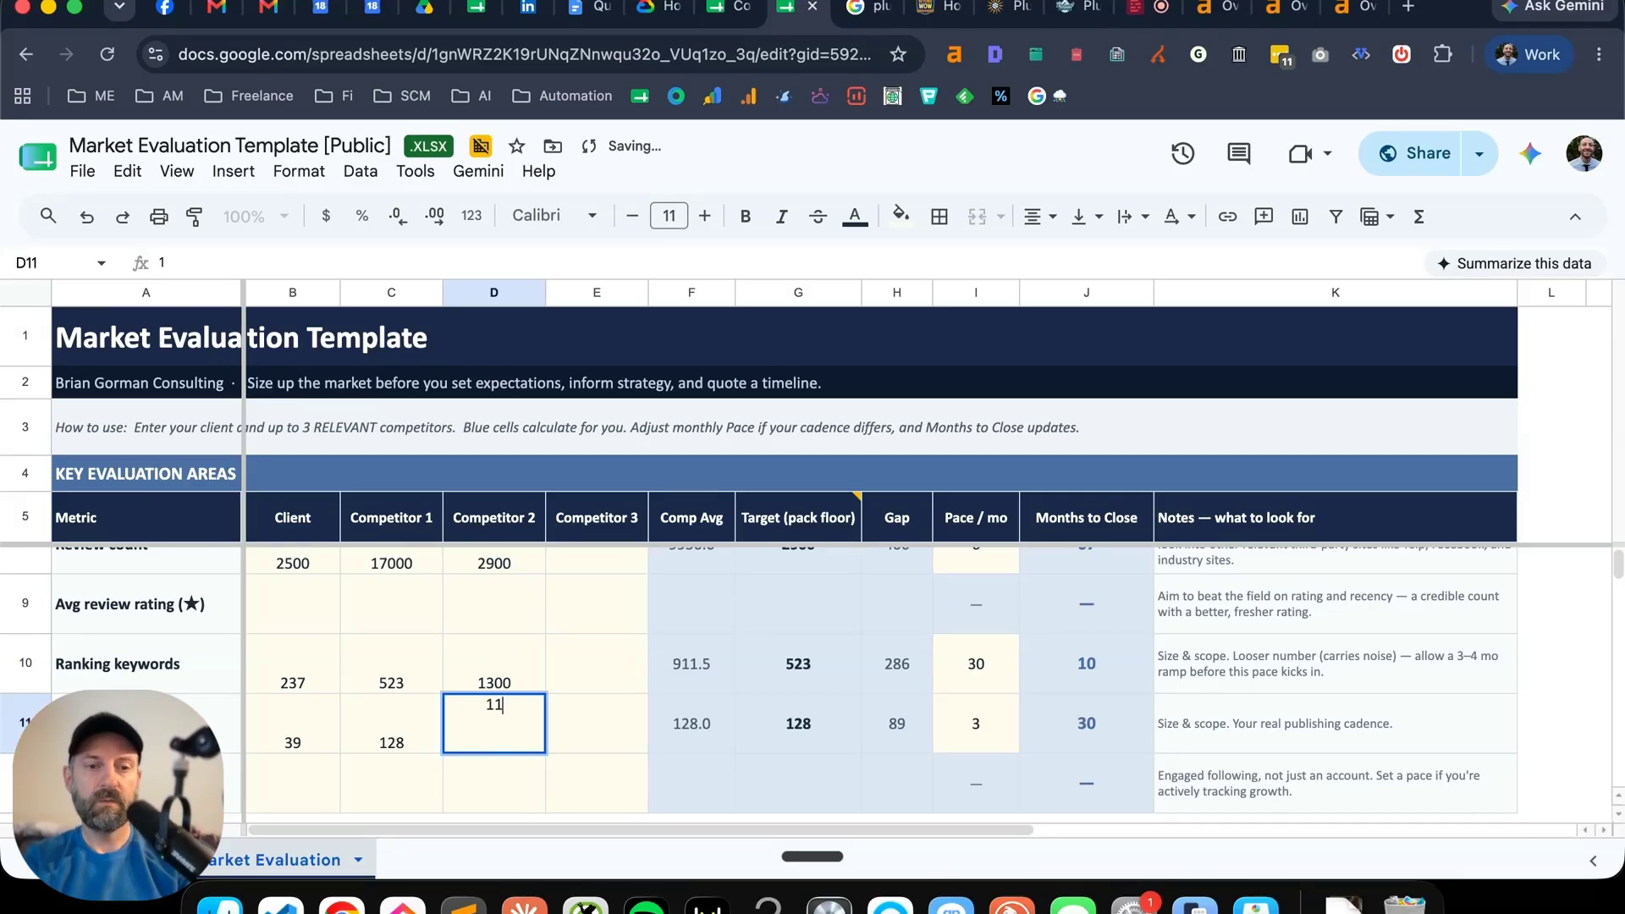
type("7")
key("Return")
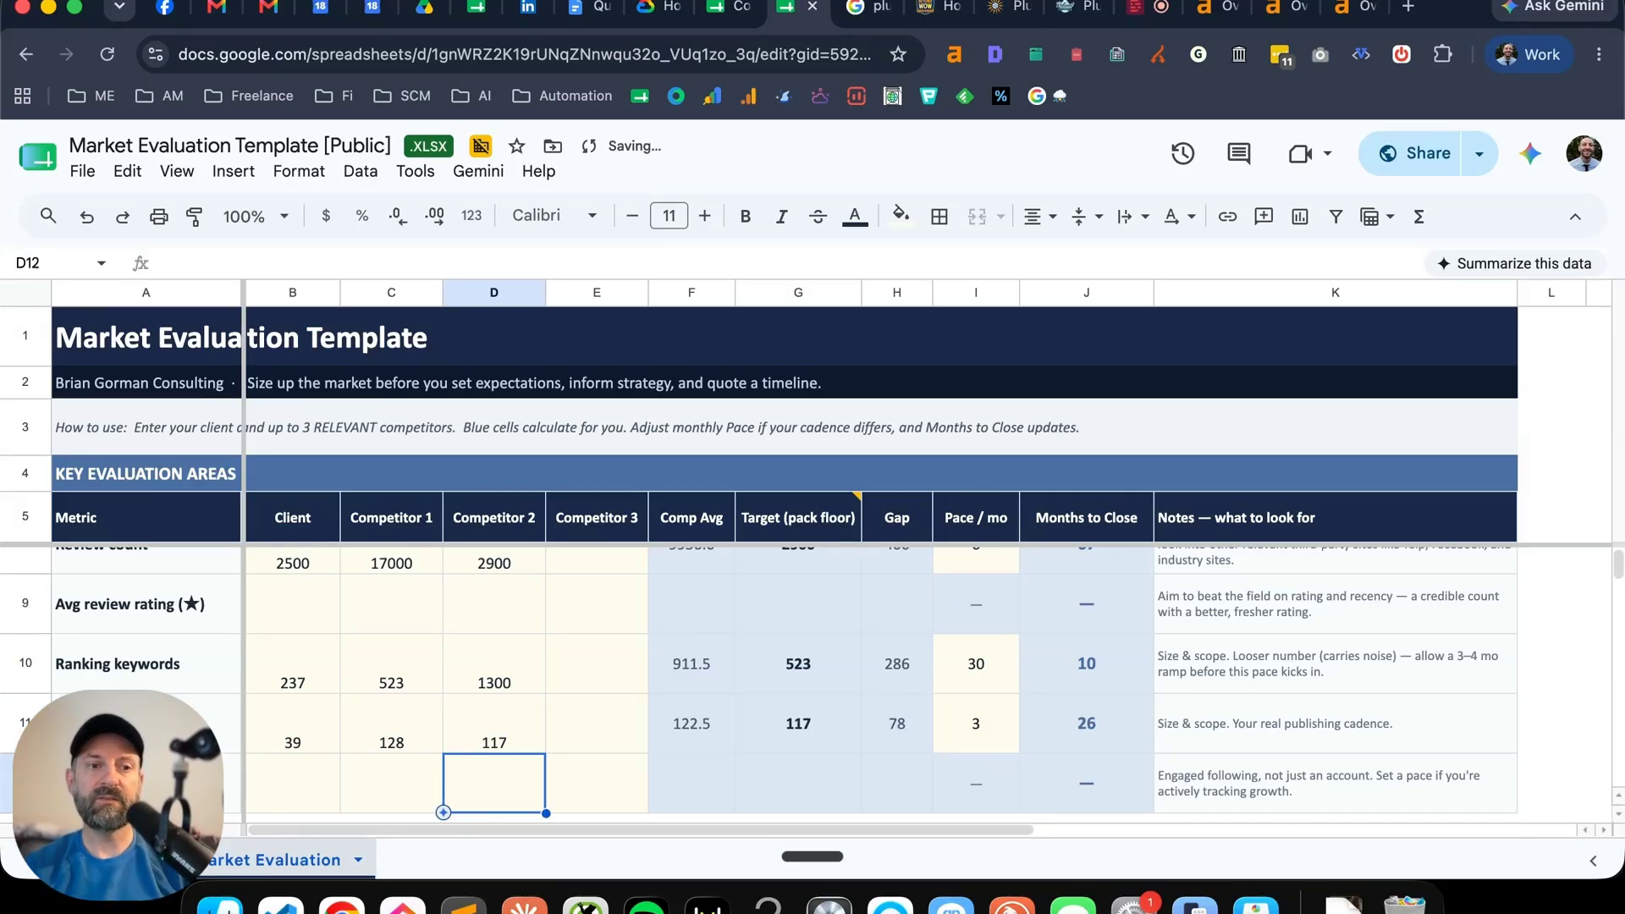
- Review the Ranking keywords and Site pages rows, comparing competitor values, averages, gaps and months to close
key("Up")
key("Up")
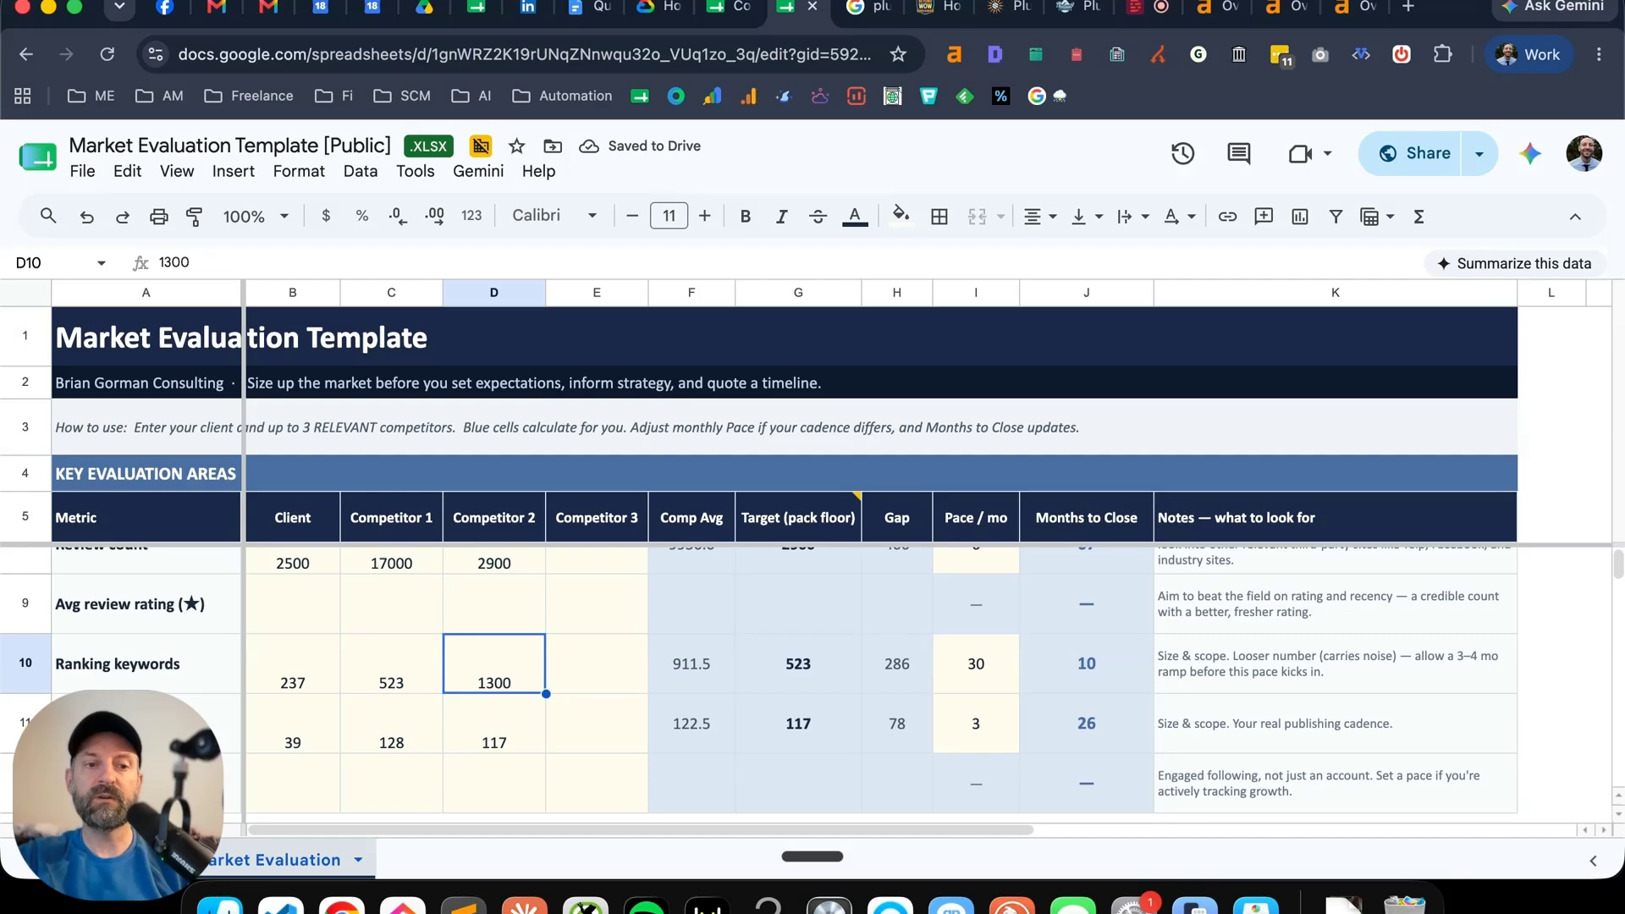
key("Down")
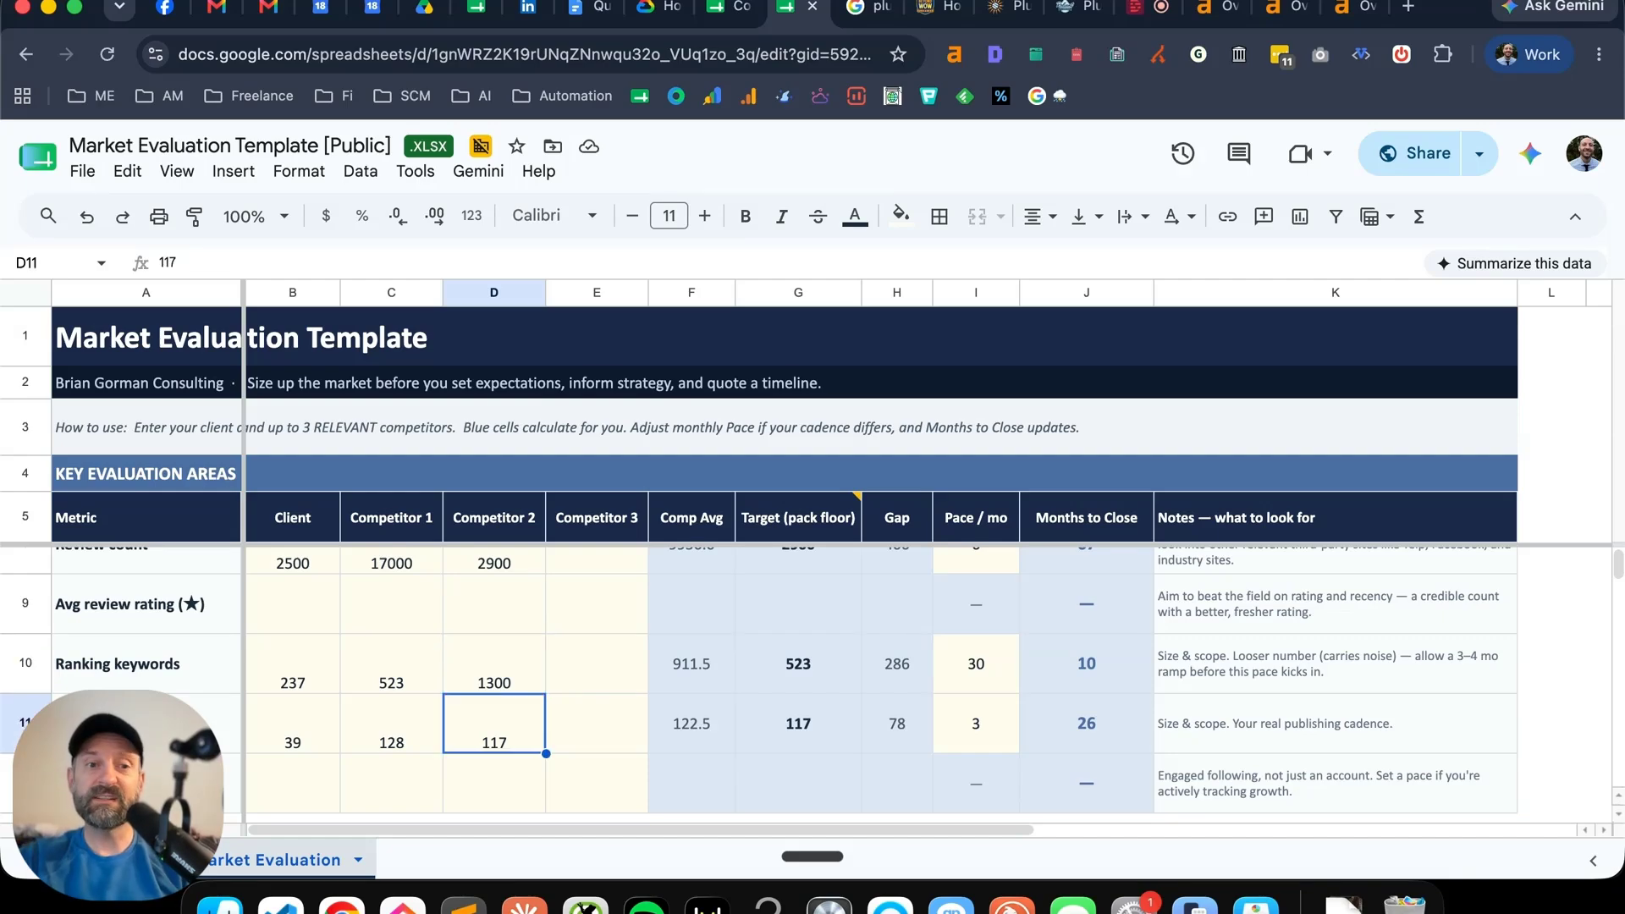
key("Left")
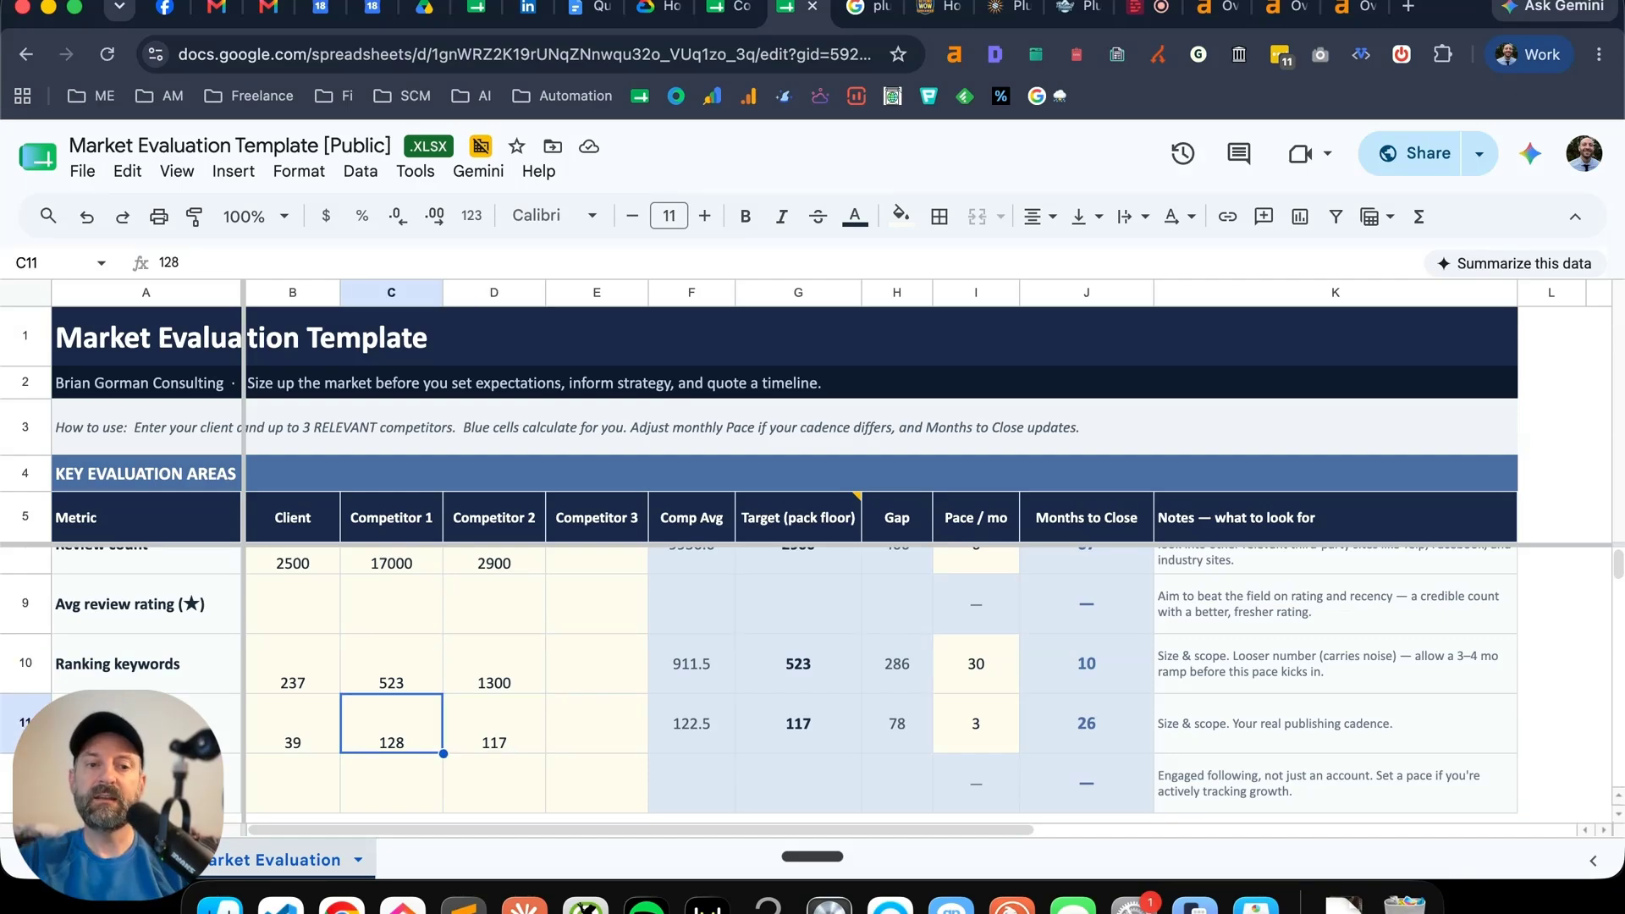
key("Right")
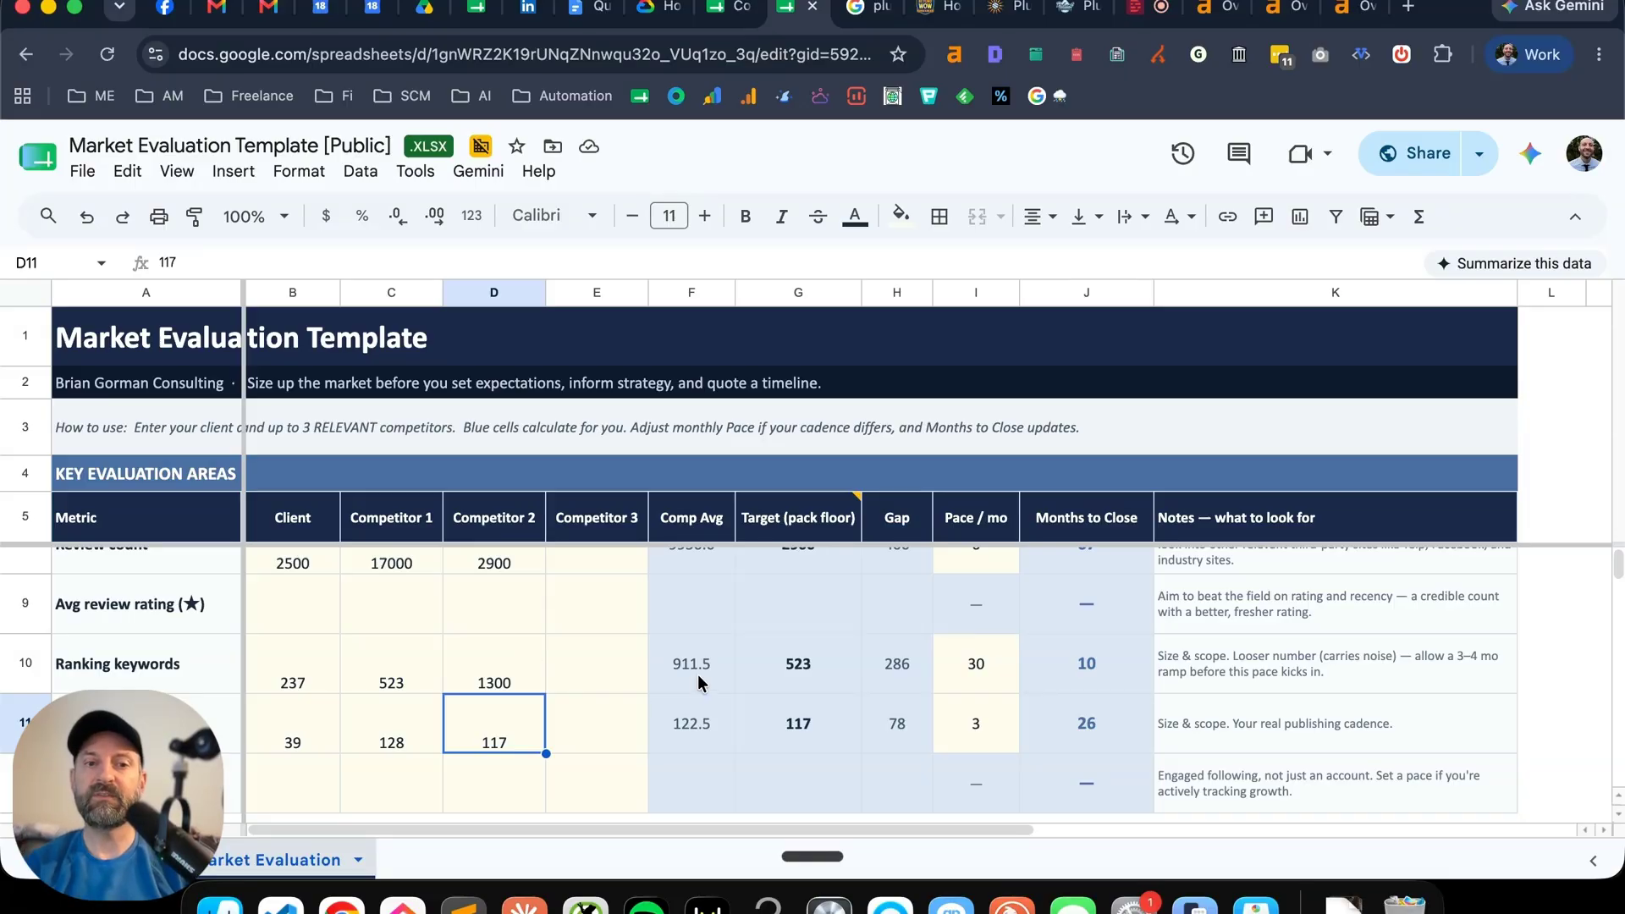
scroll(697, 678, "down", 1)
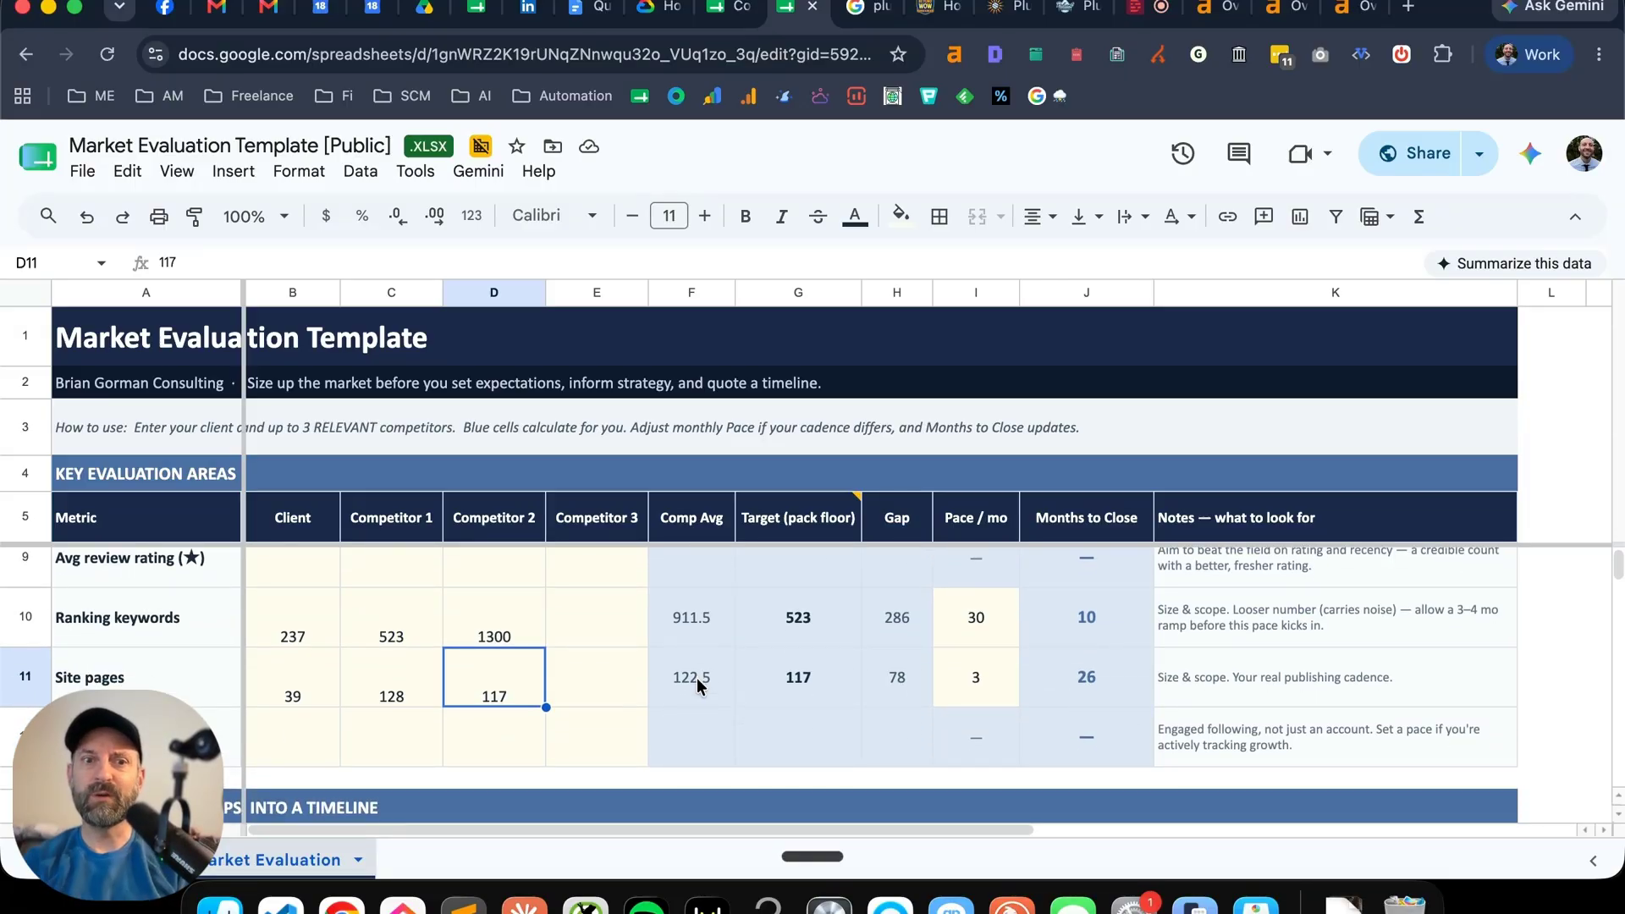
key("Up")
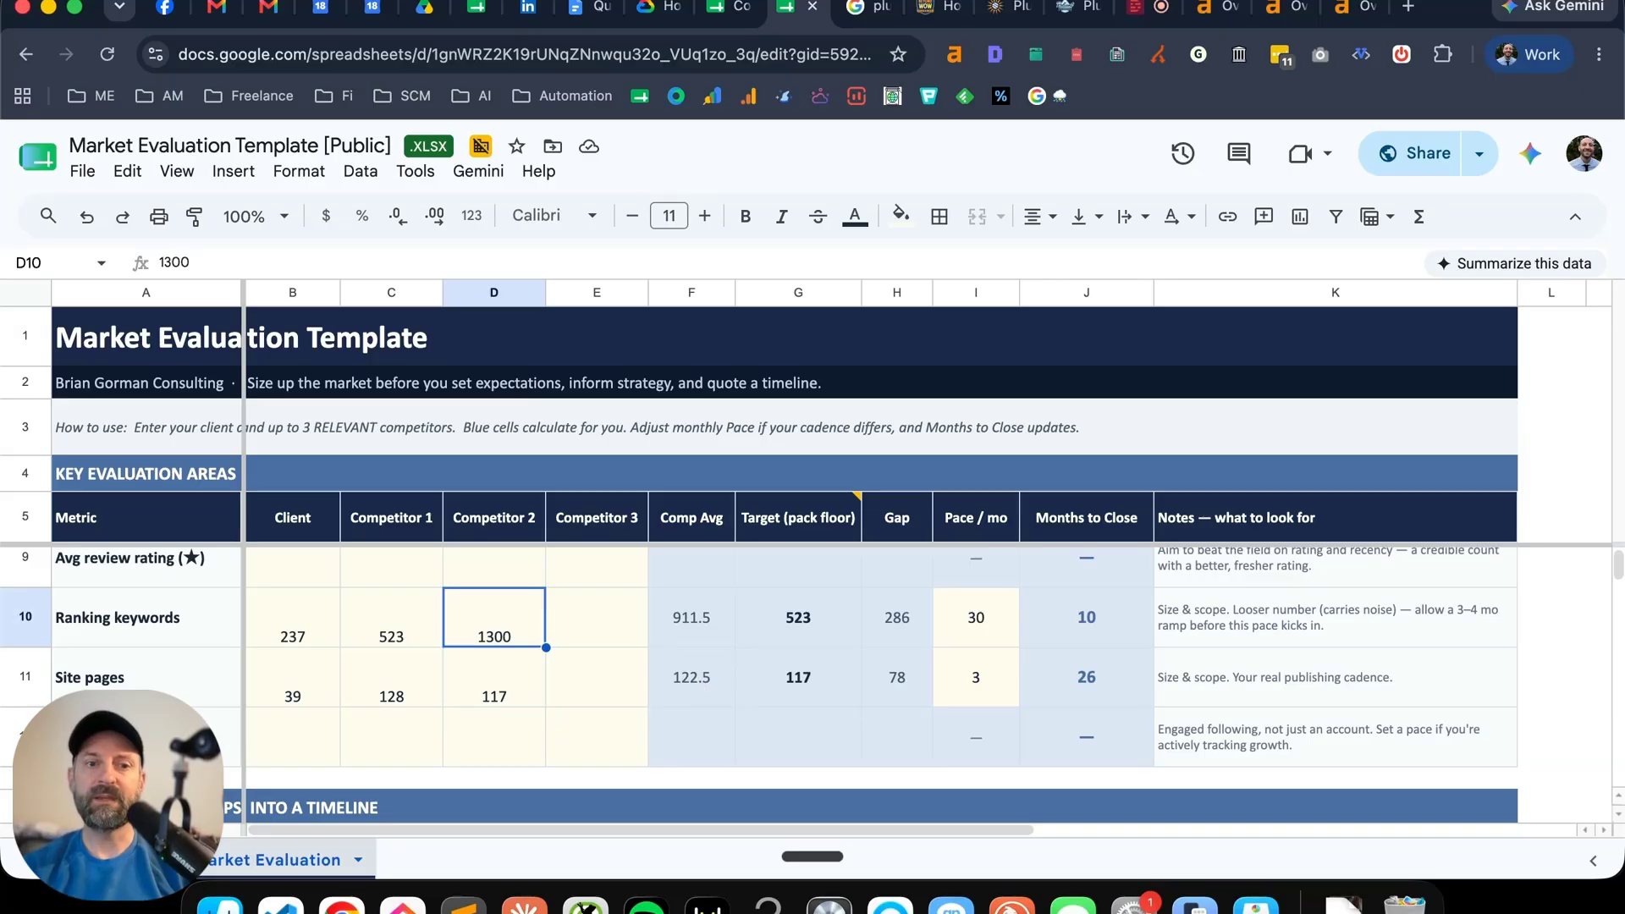
key("Down")
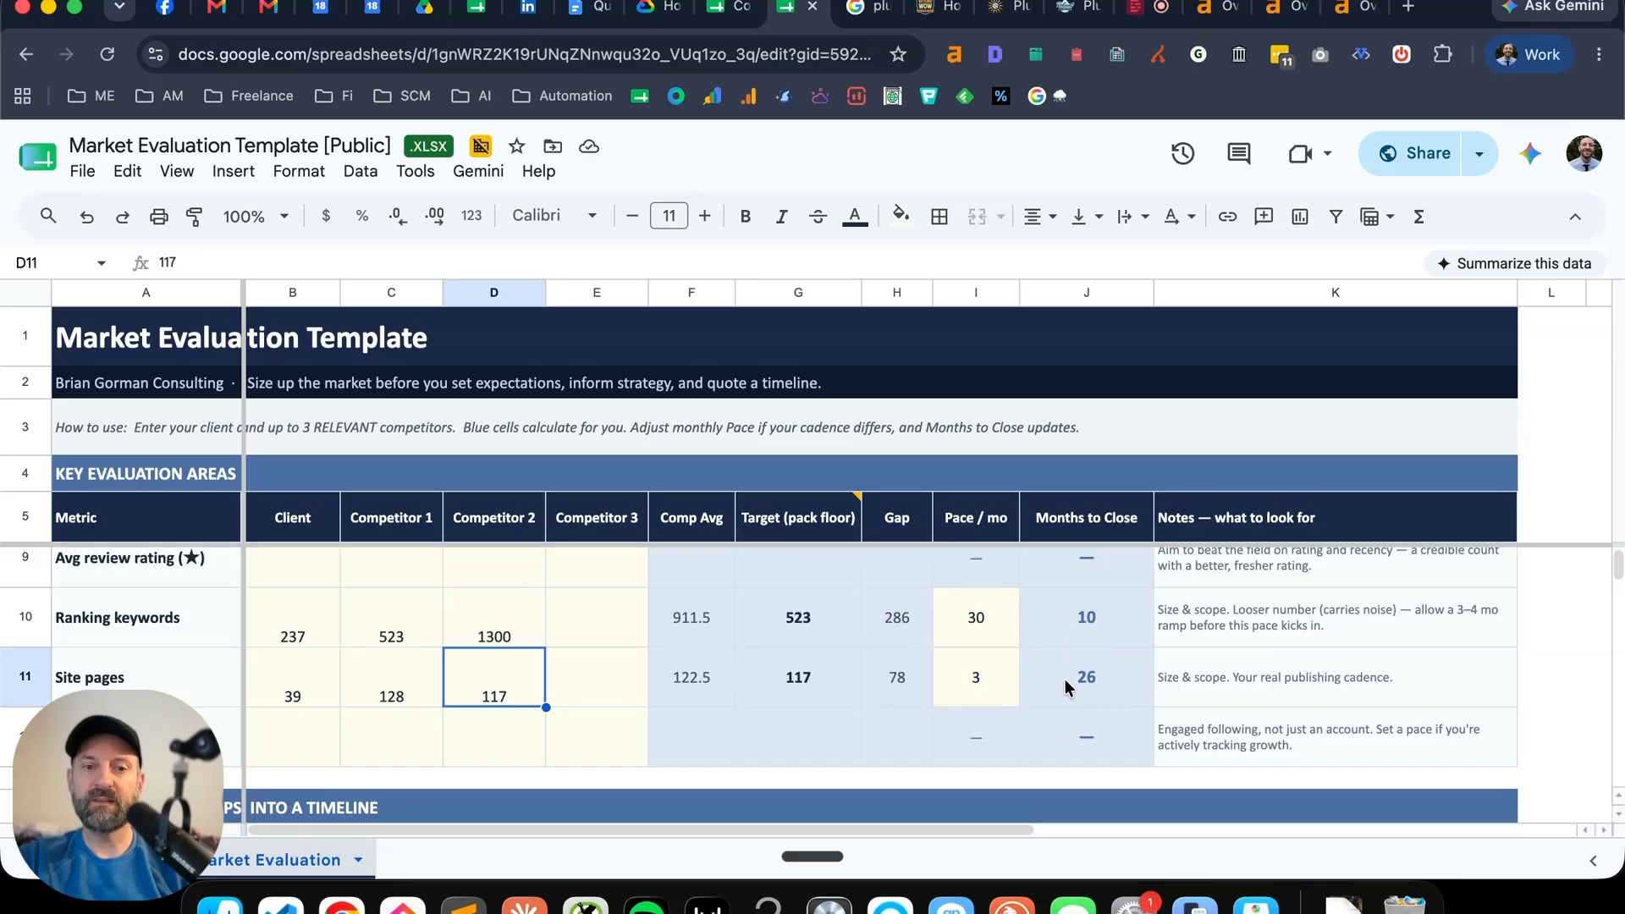
scroll(683, 657, "down", 1)
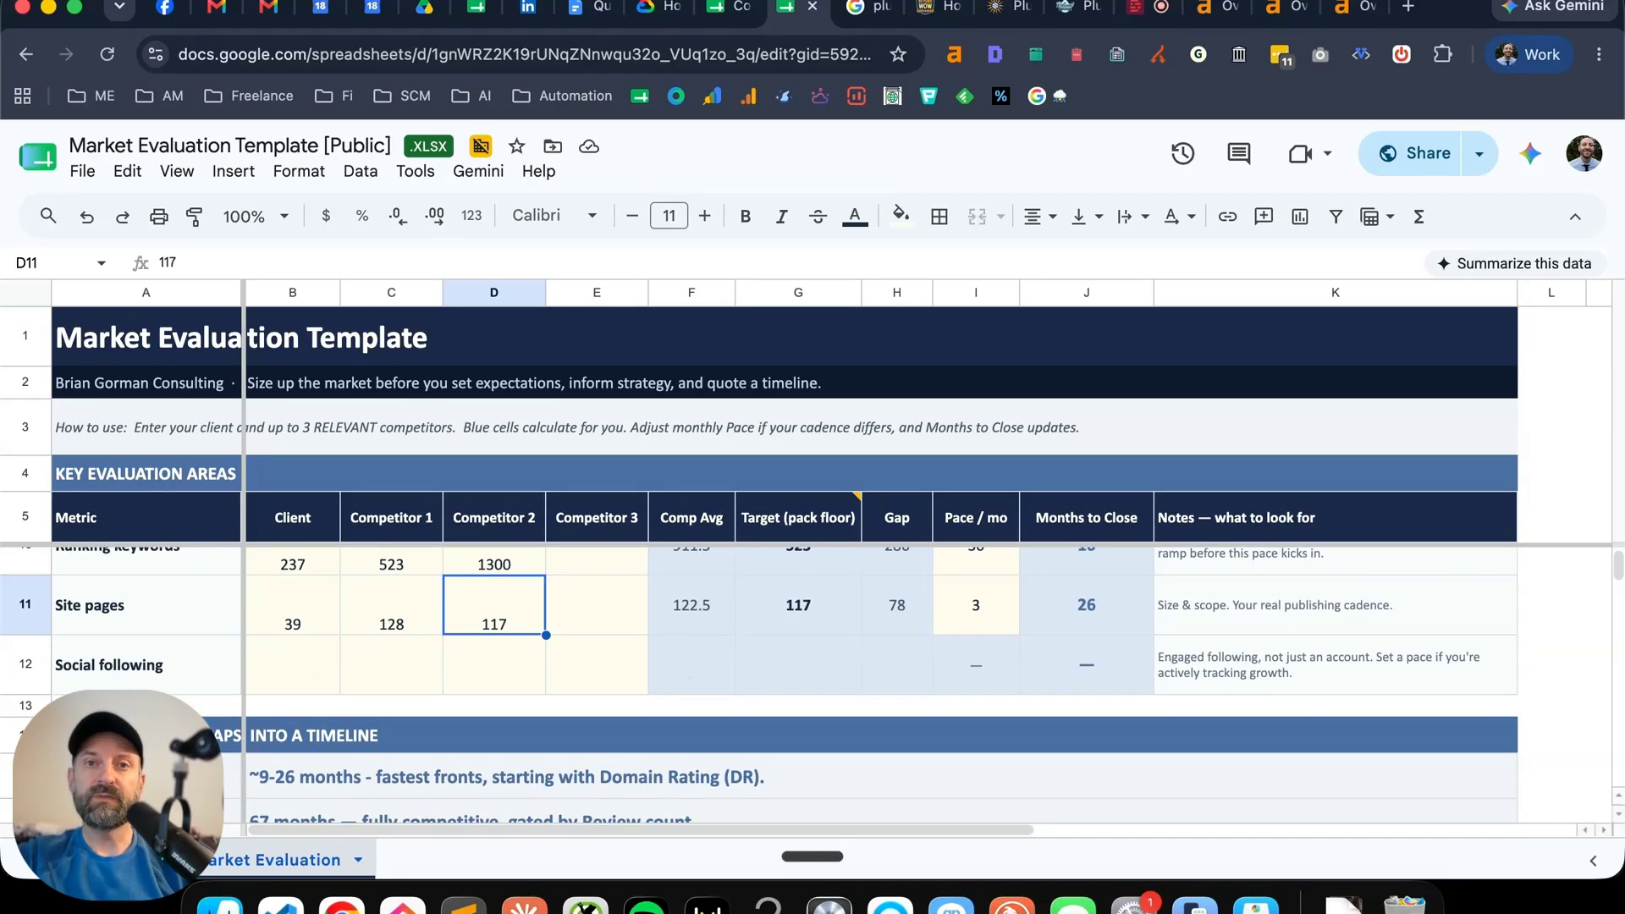
- Close the three Ahrefs browser tabs for the client and both competitors
left_click(1211, 9)
left_click(1350, 10)
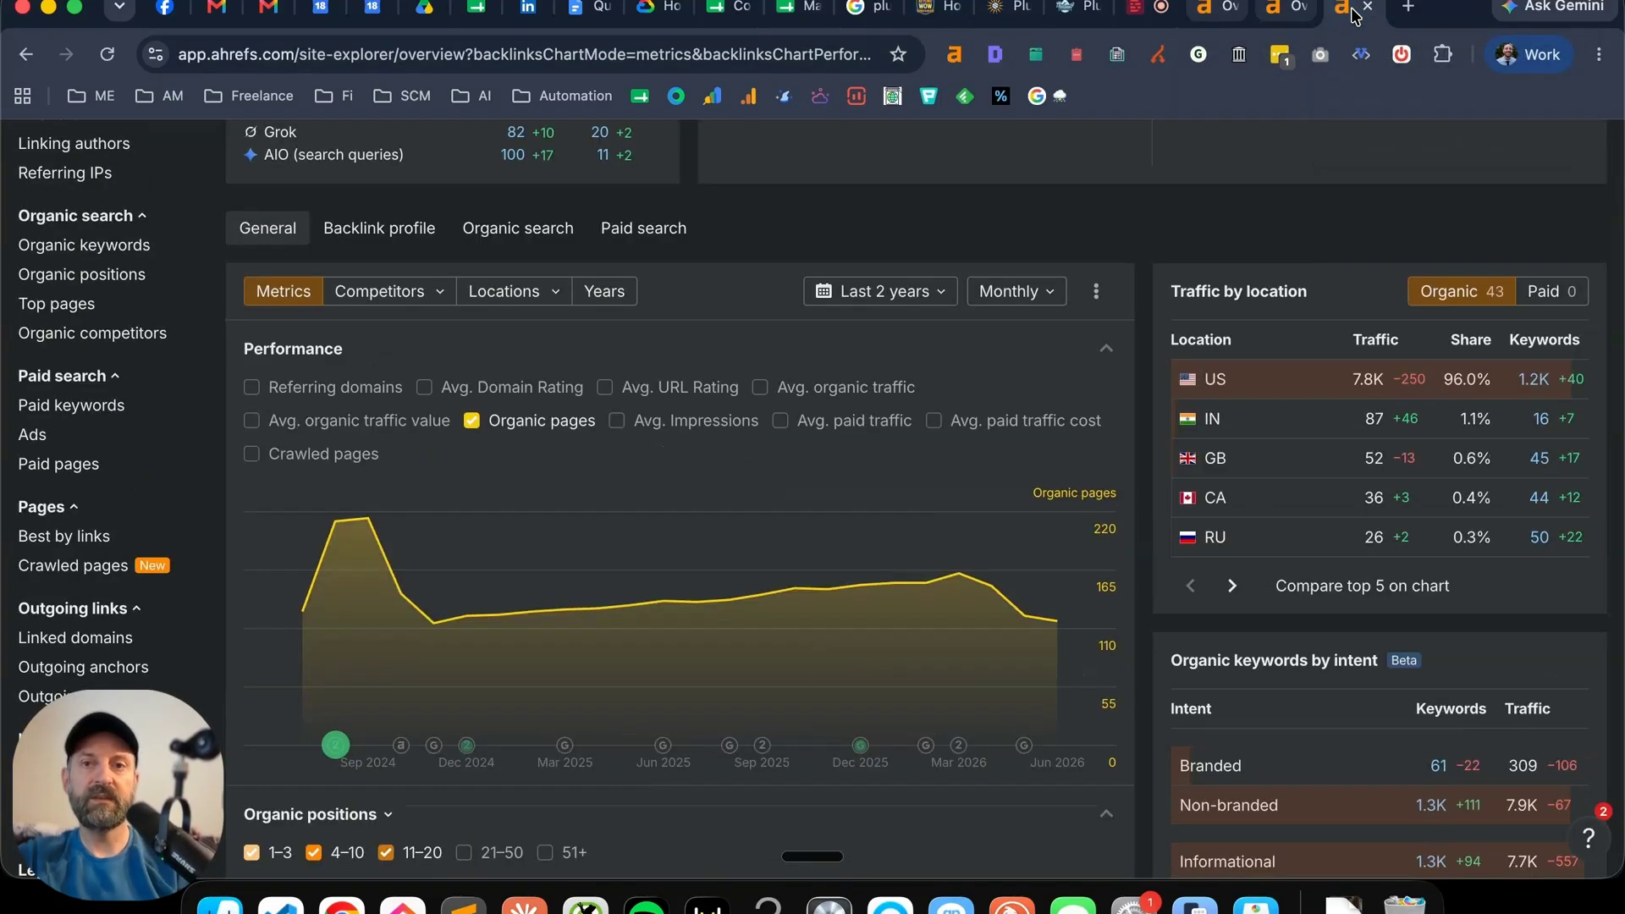
key("super+w")
- From the Beyond Wow Plumbing site's footer, open its Facebook, Instagram, YouTube and LinkedIn profiles in new browser tabs
left_click(1074, 8)
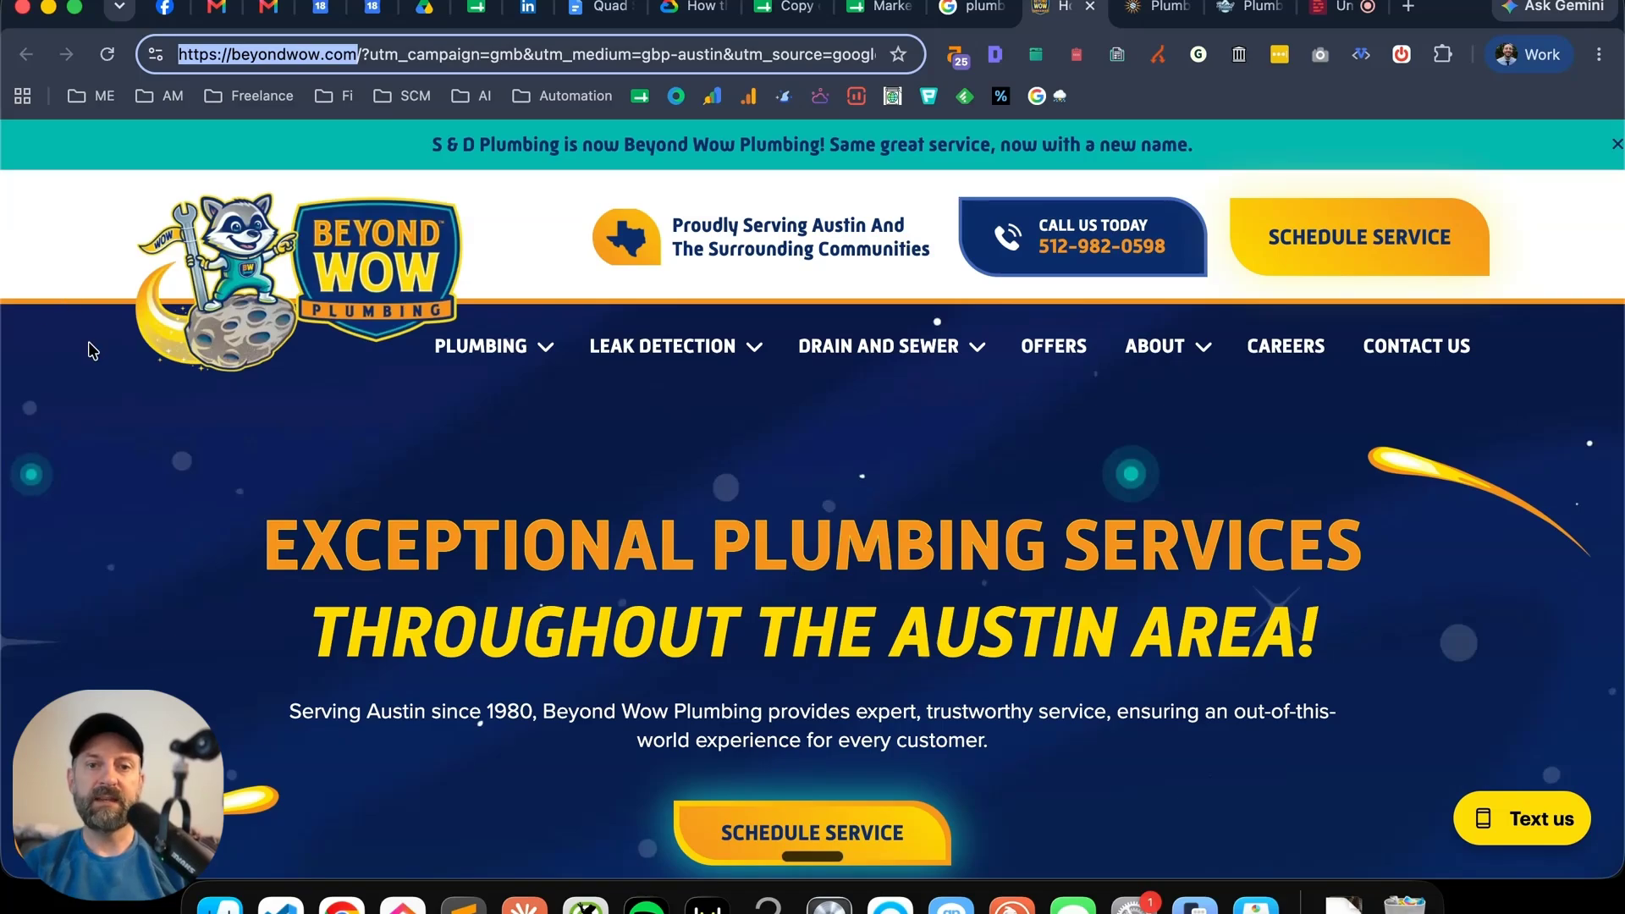
scroll(89, 343, "down", 20)
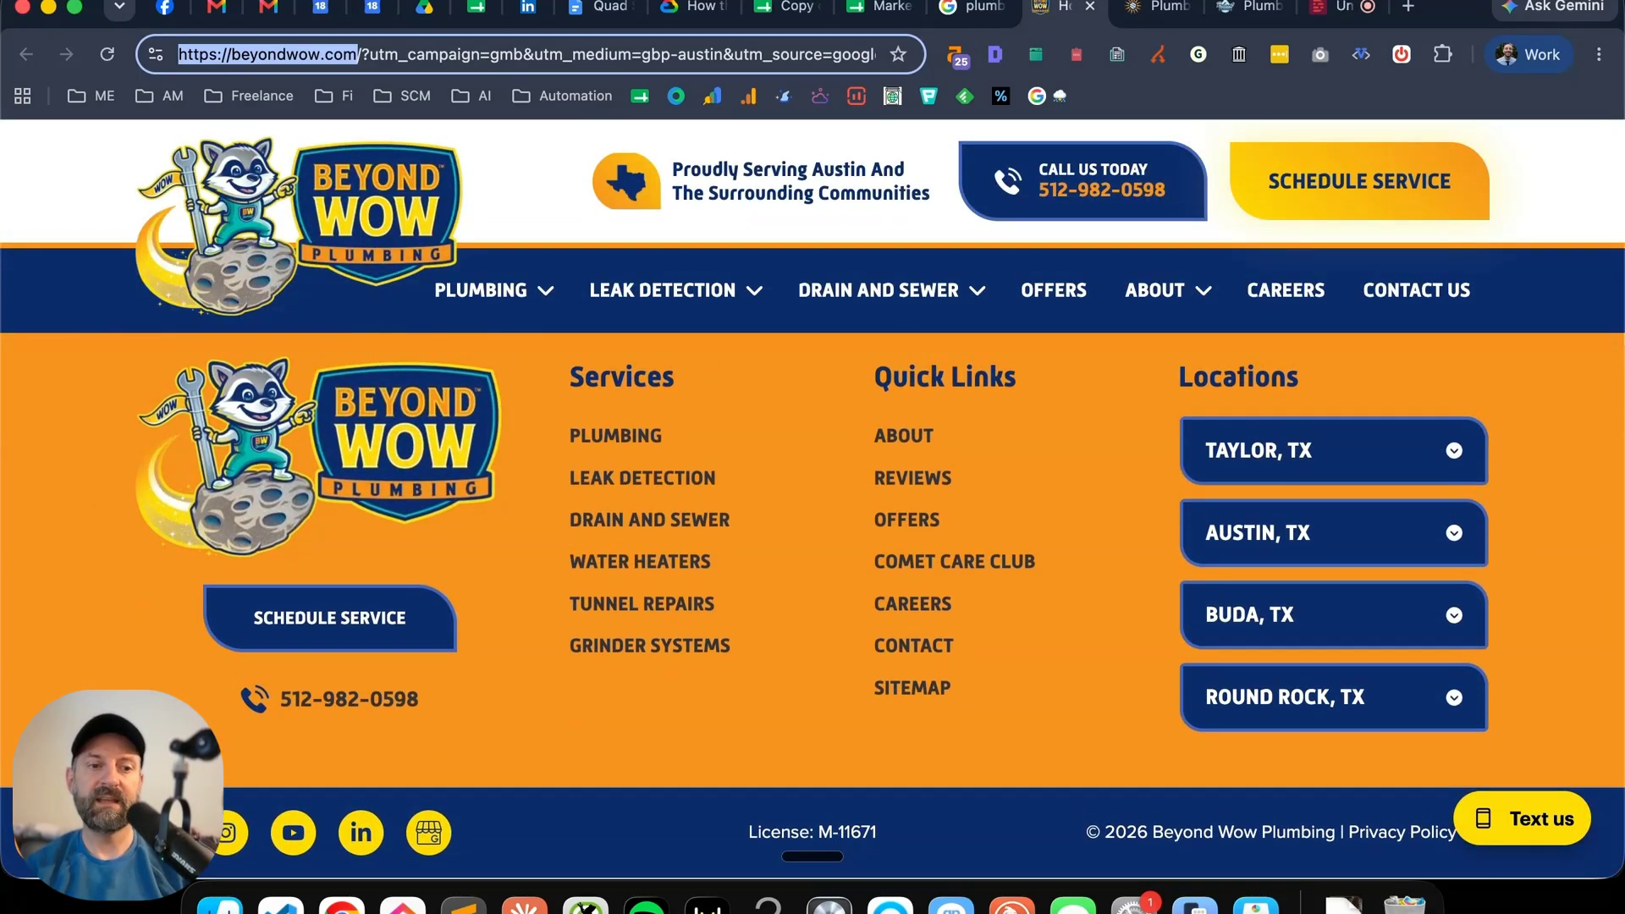
left_click(158, 832, "super")
left_click(227, 833, "super")
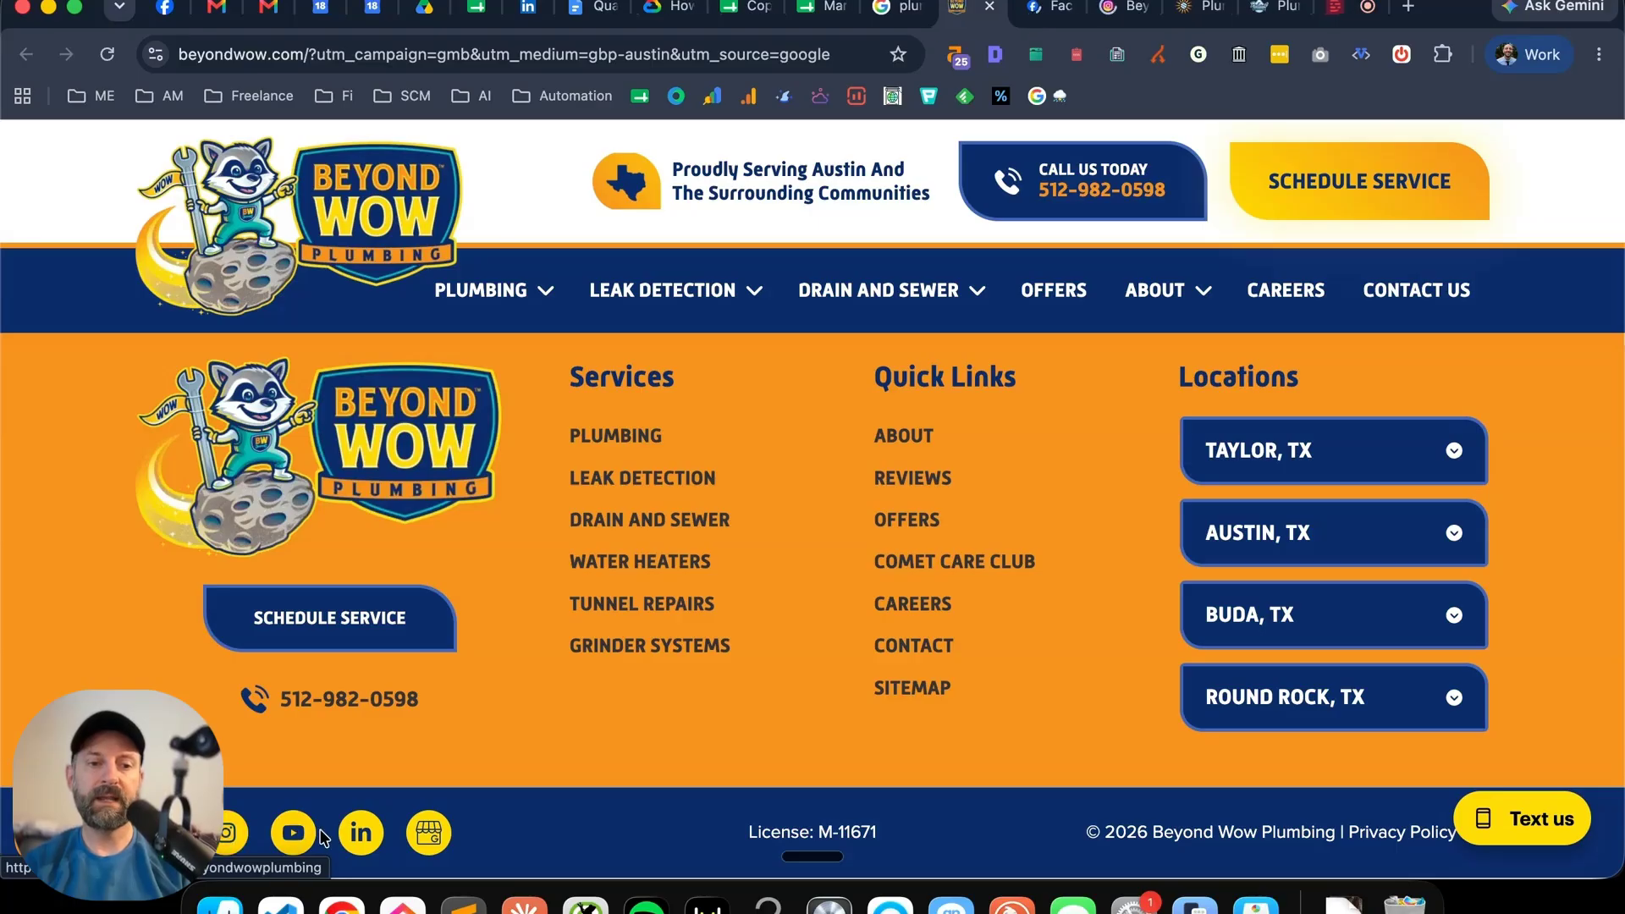
left_click(292, 832, "super")
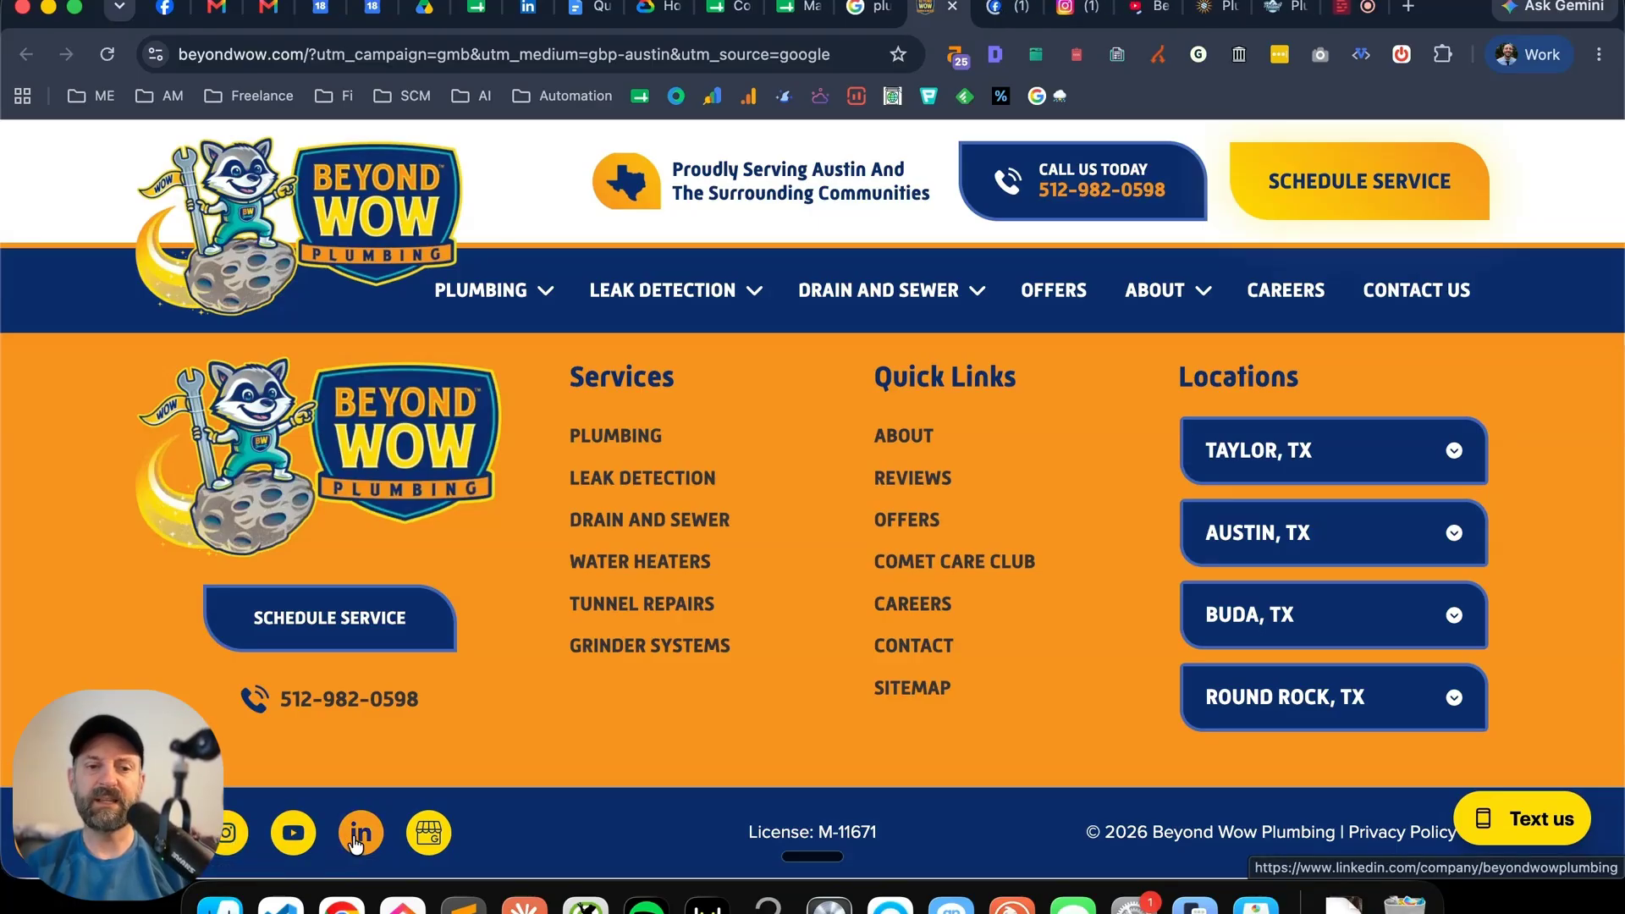
left_click(357, 838, "super")
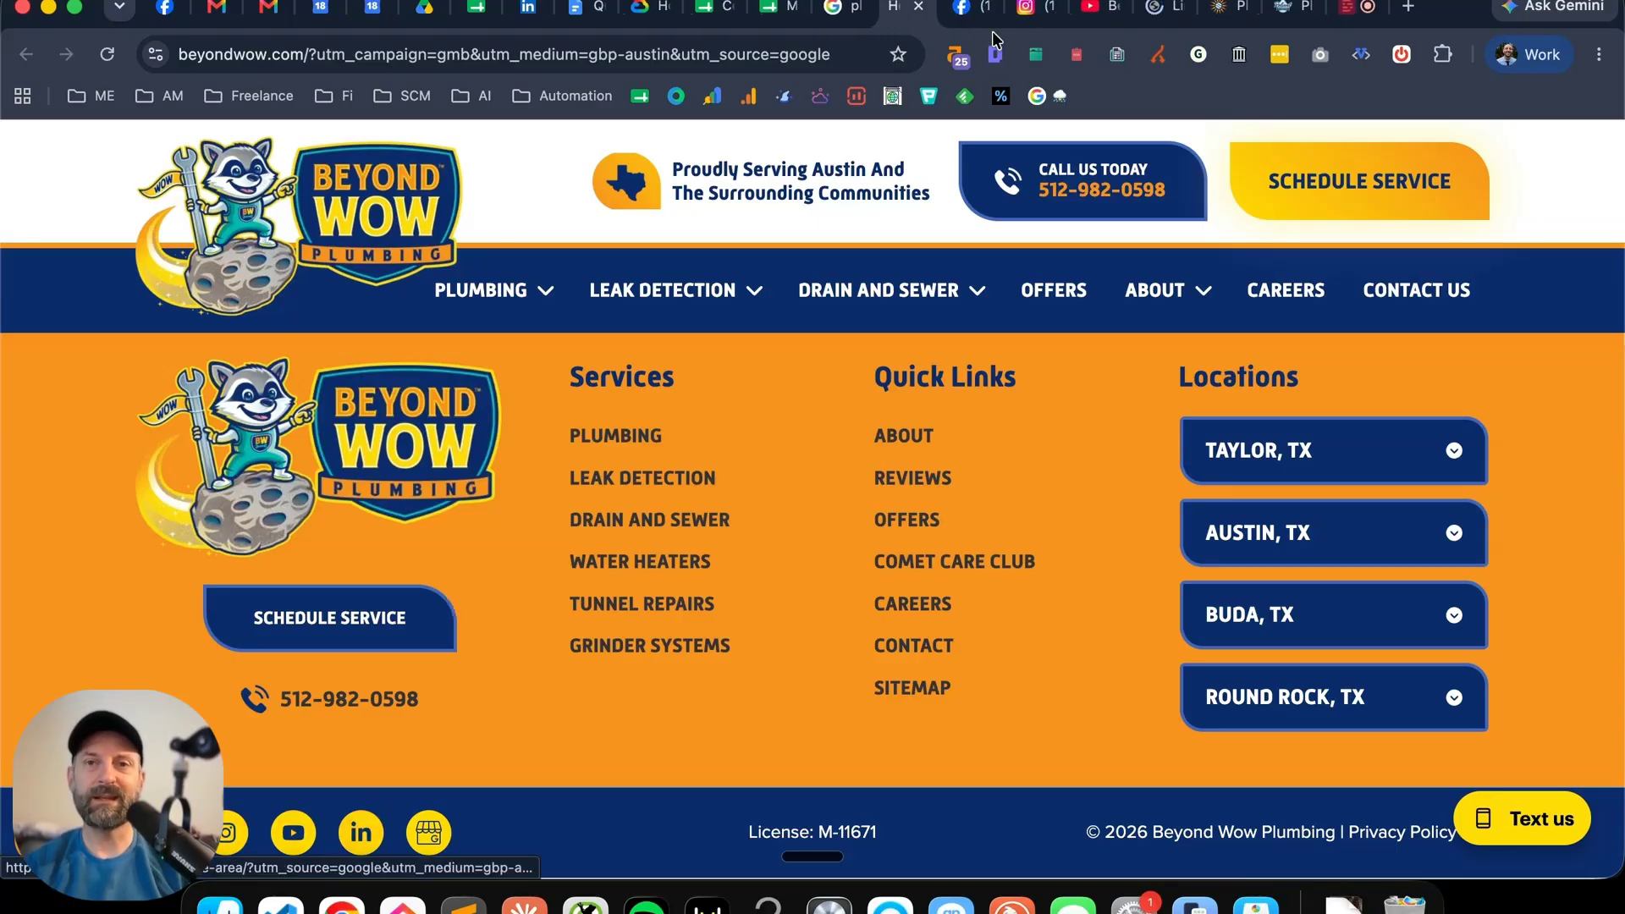
- Check Beyond Wow Plumbing's audience size on its LinkedIn, Facebook, Instagram and YouTube profiles, closing the LinkedIn profile after viewing it
left_click(1152, 12)
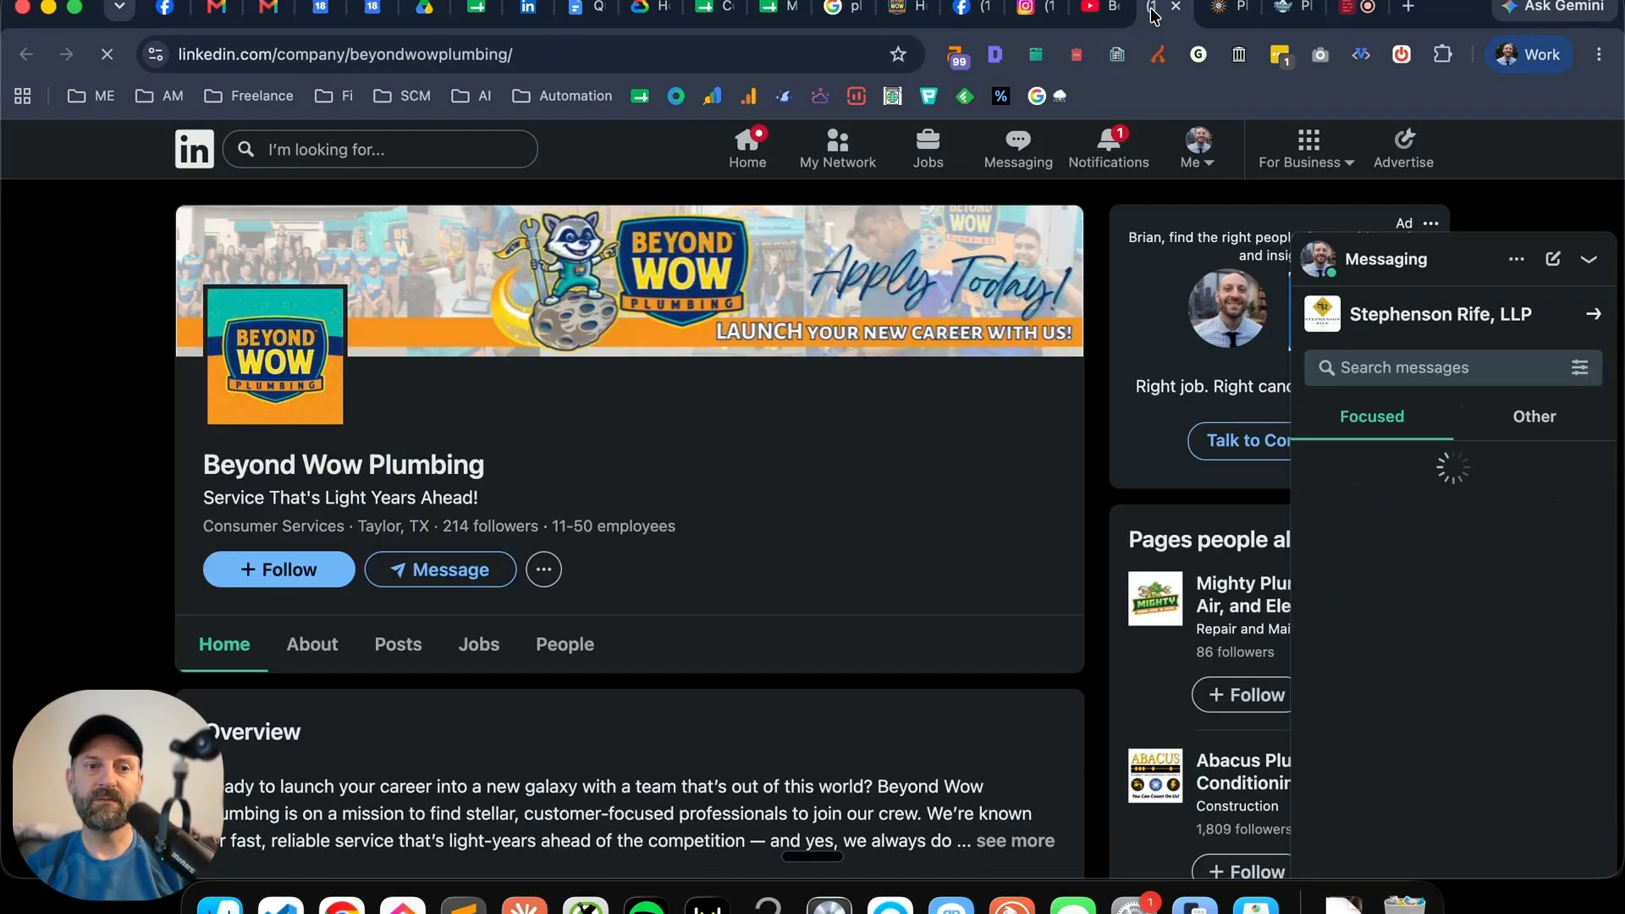
left_click(1175, 7)
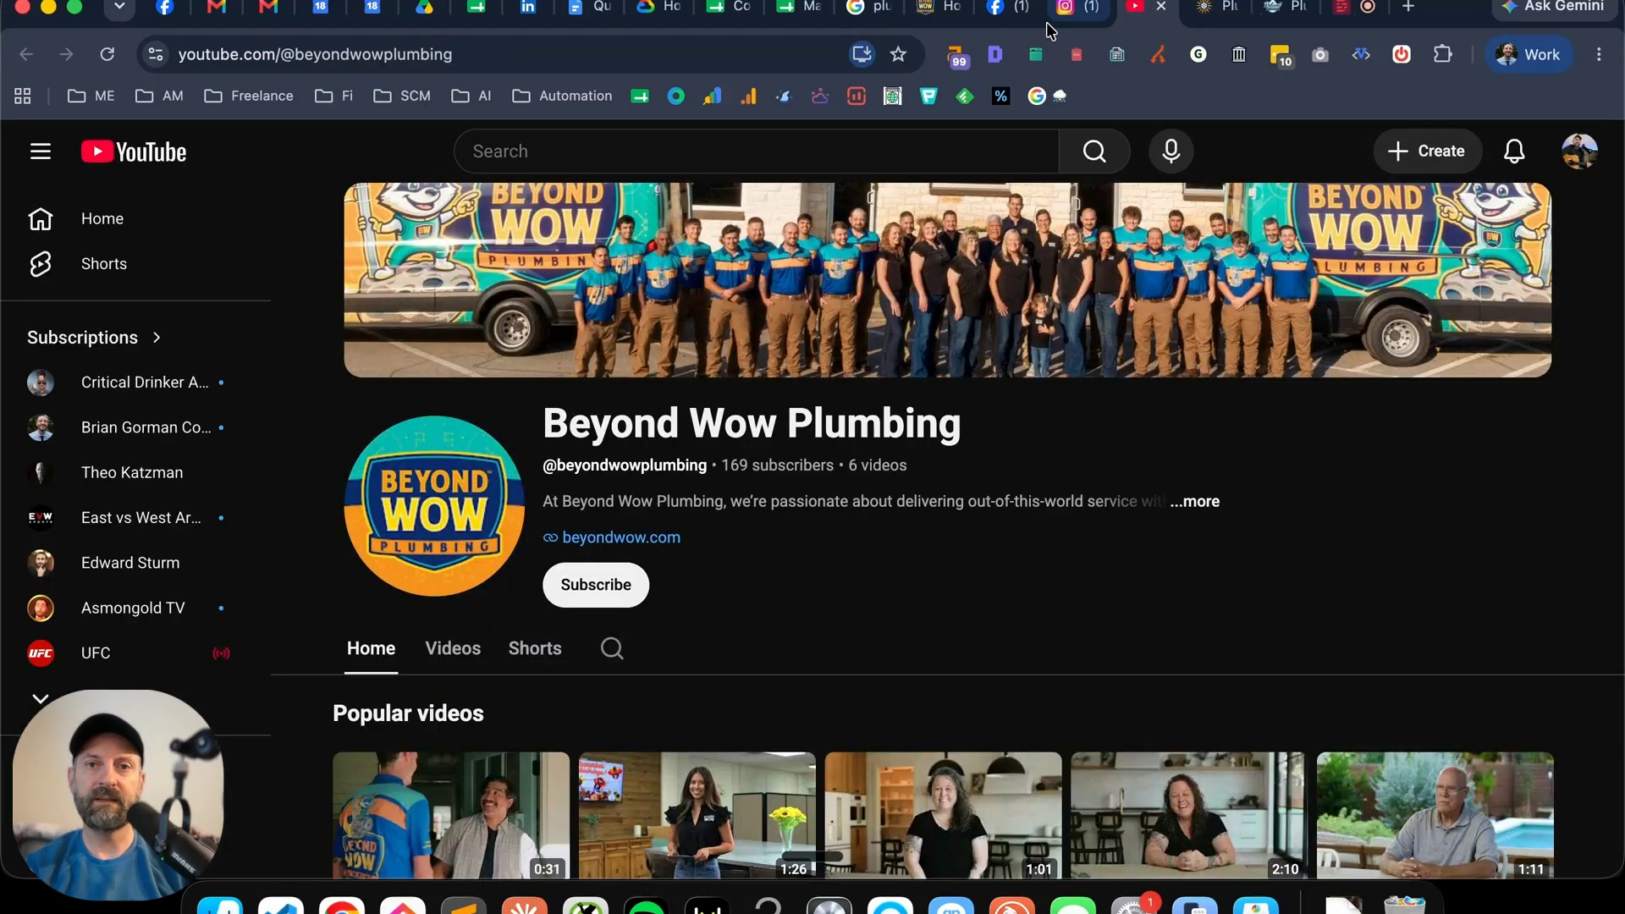
left_click(1003, 19)
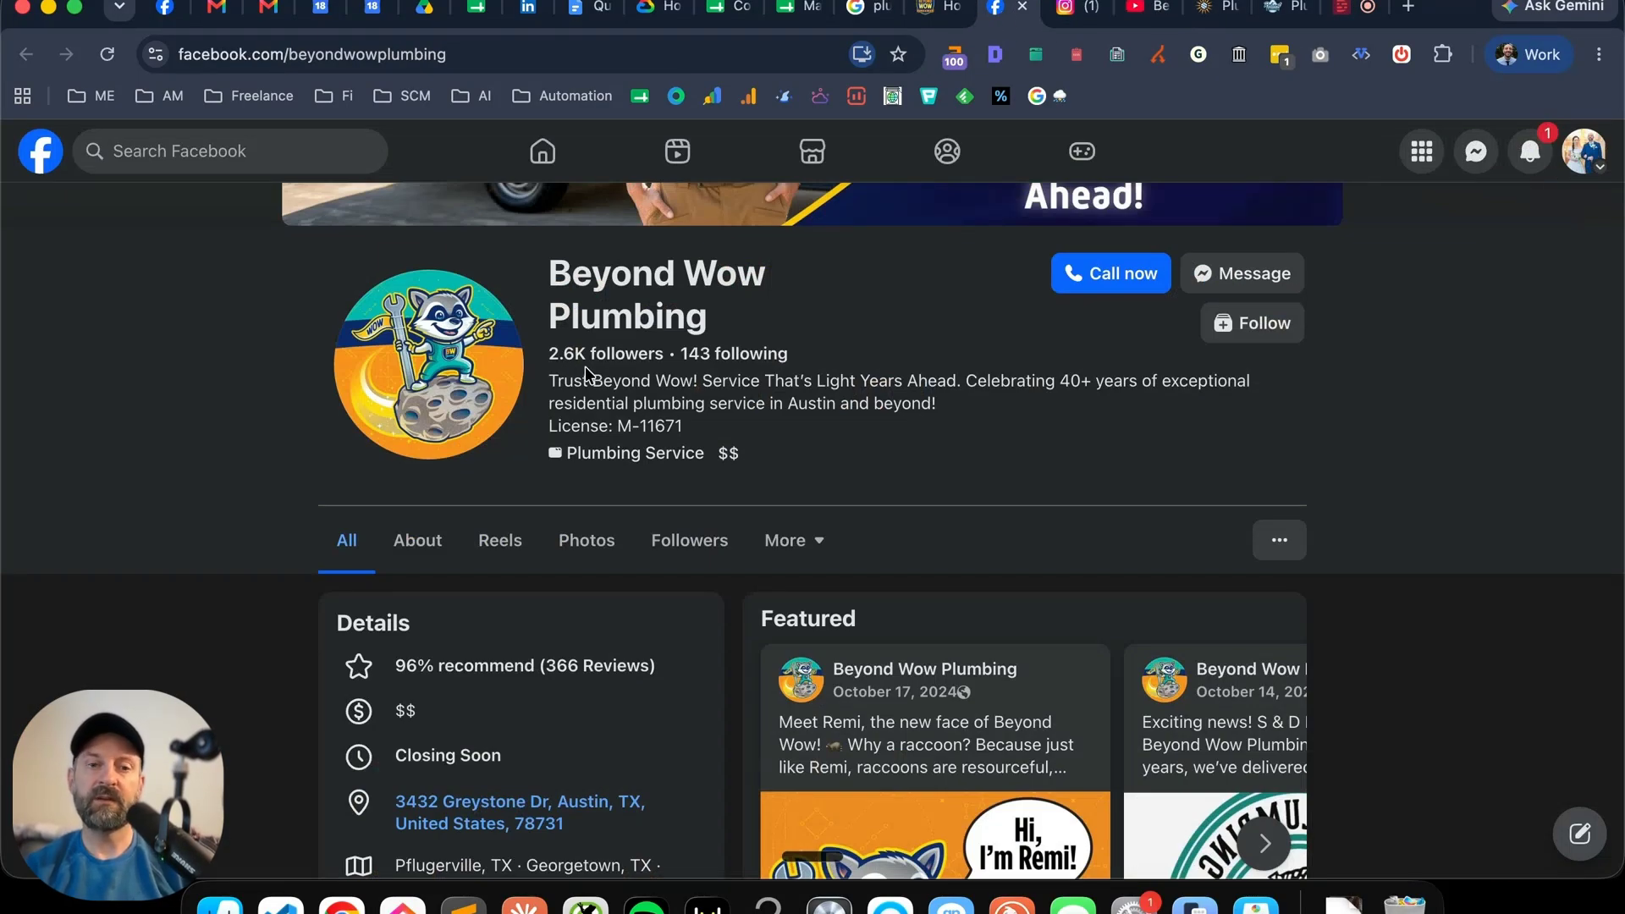
left_click(1065, 12)
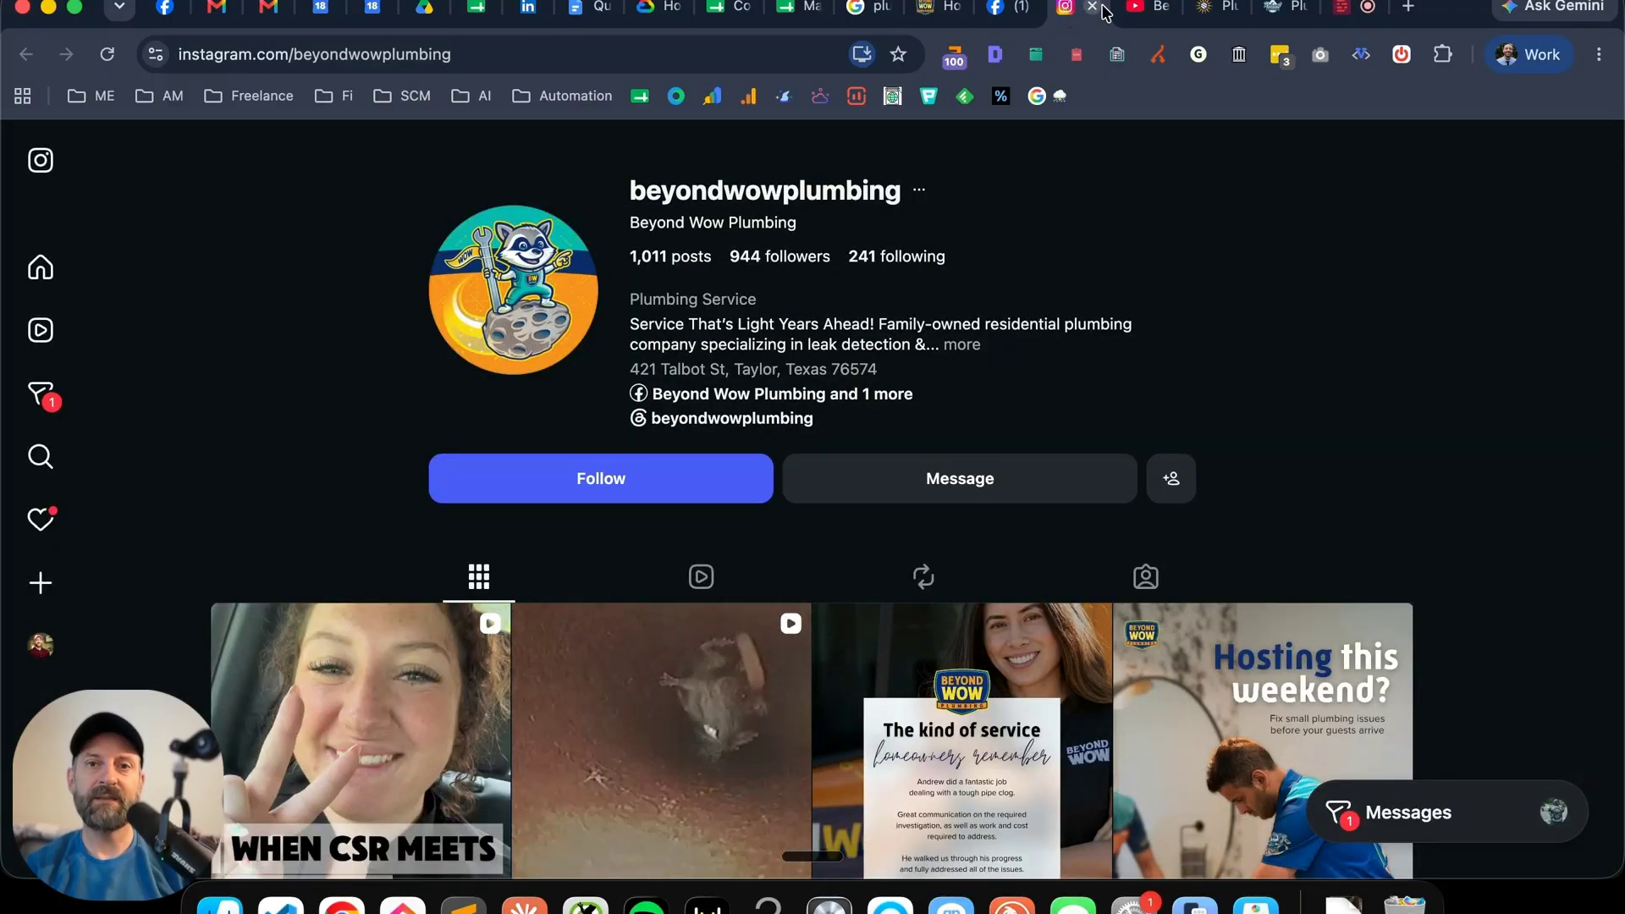
left_click(1133, 12)
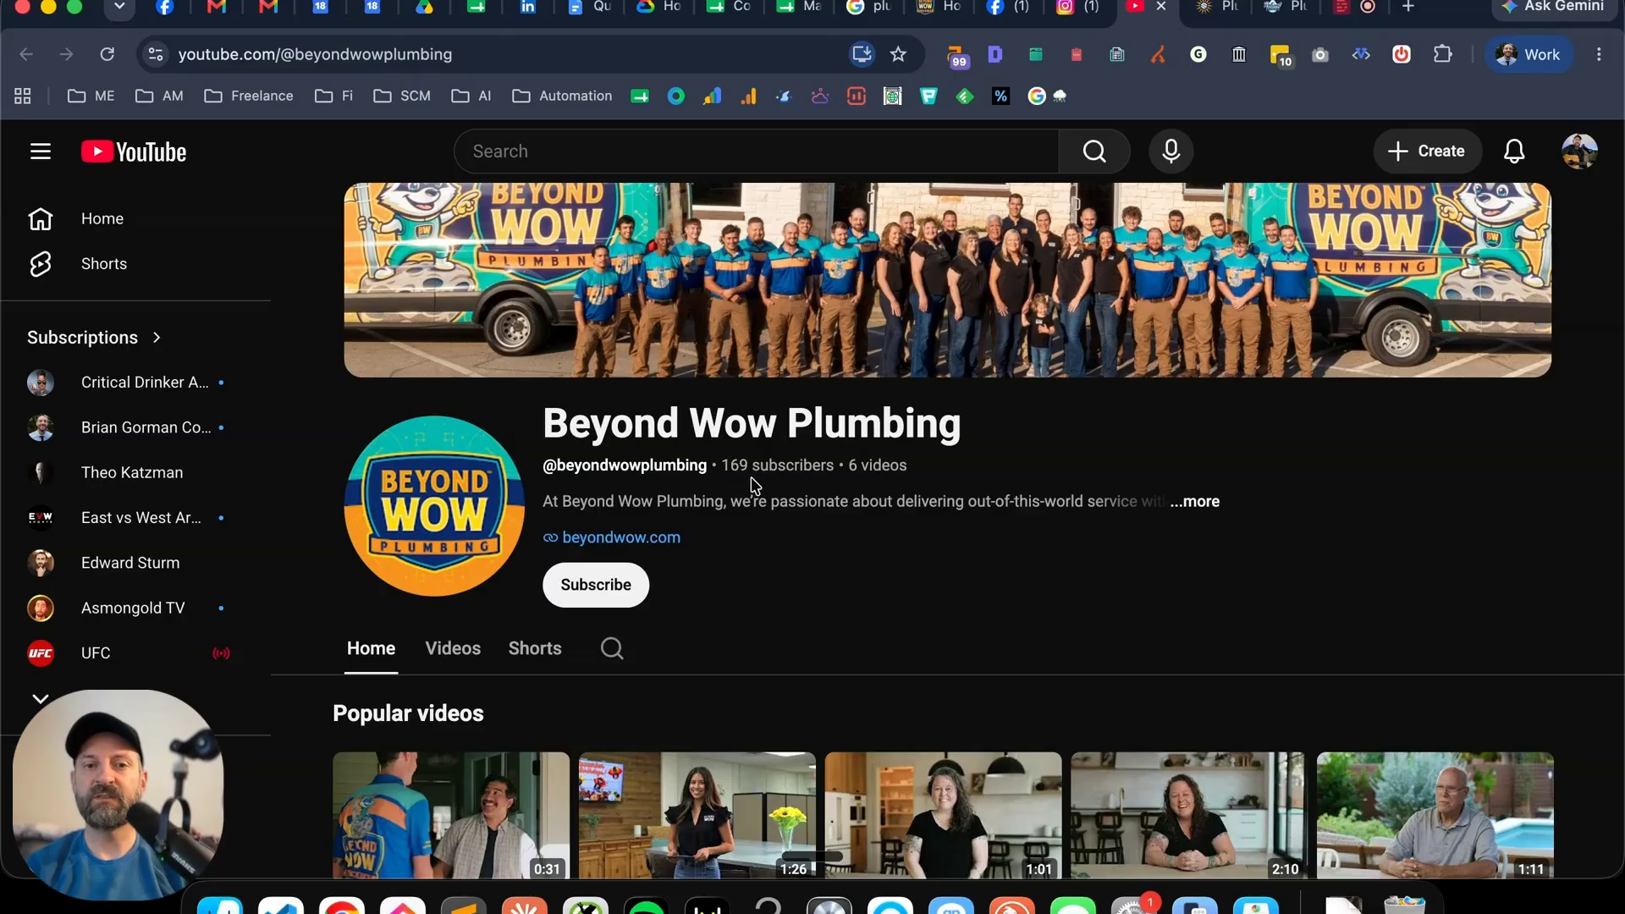
- Close the remaining Beyond Wow Plumbing Instagram, YouTube and Facebook profile tabs
left_click(1082, 10)
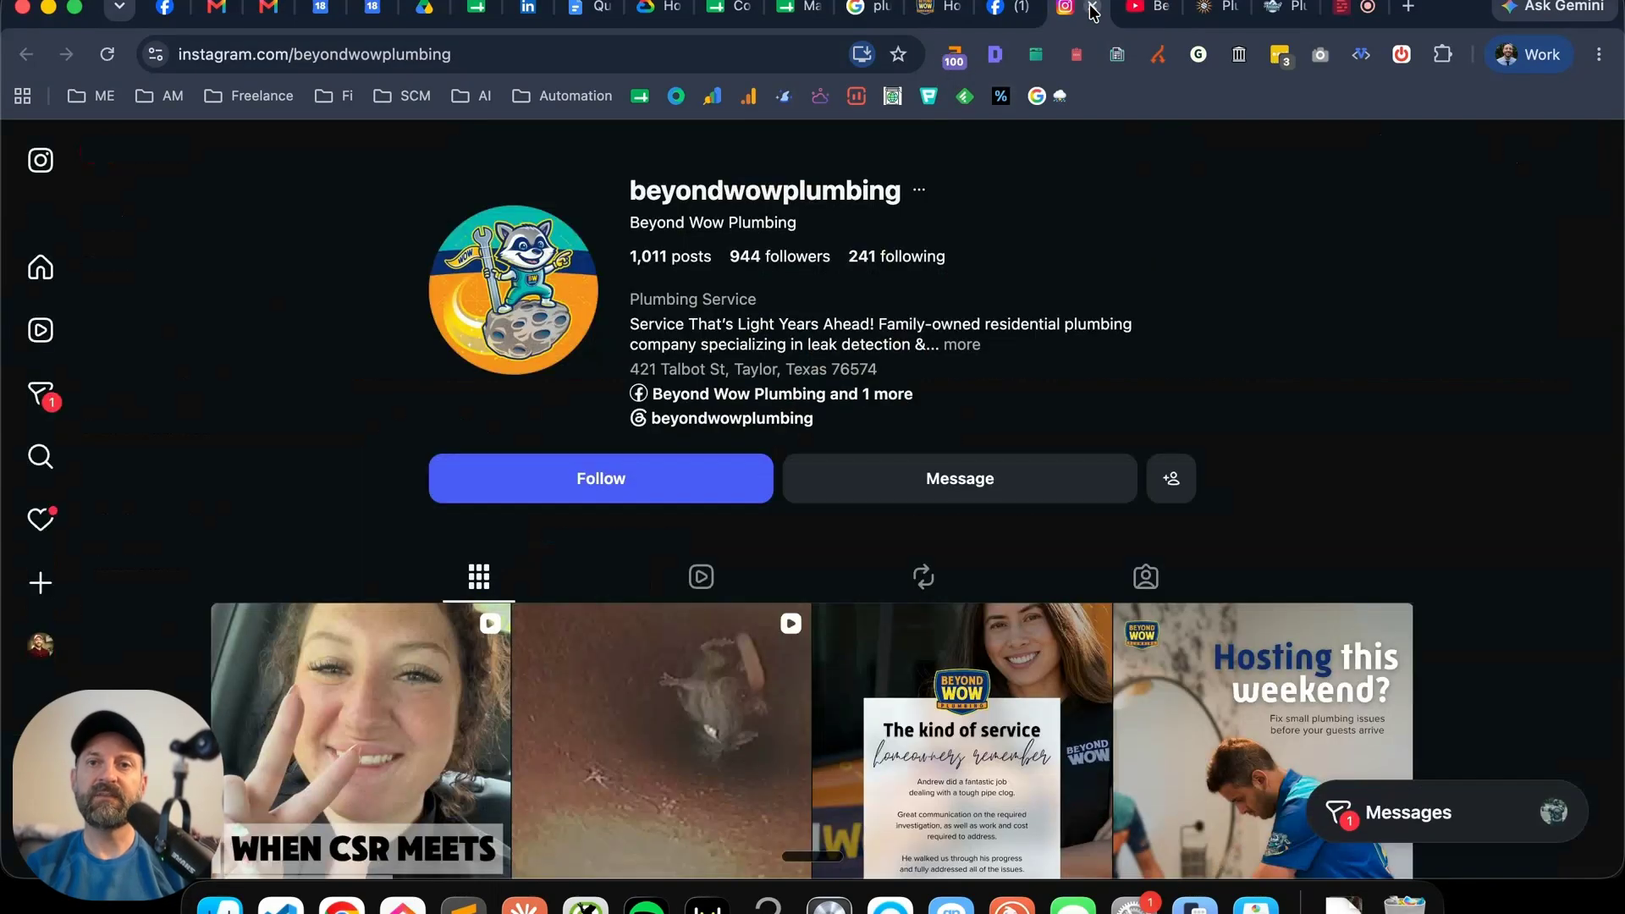
left_click(1089, 8)
left_click(1090, 8)
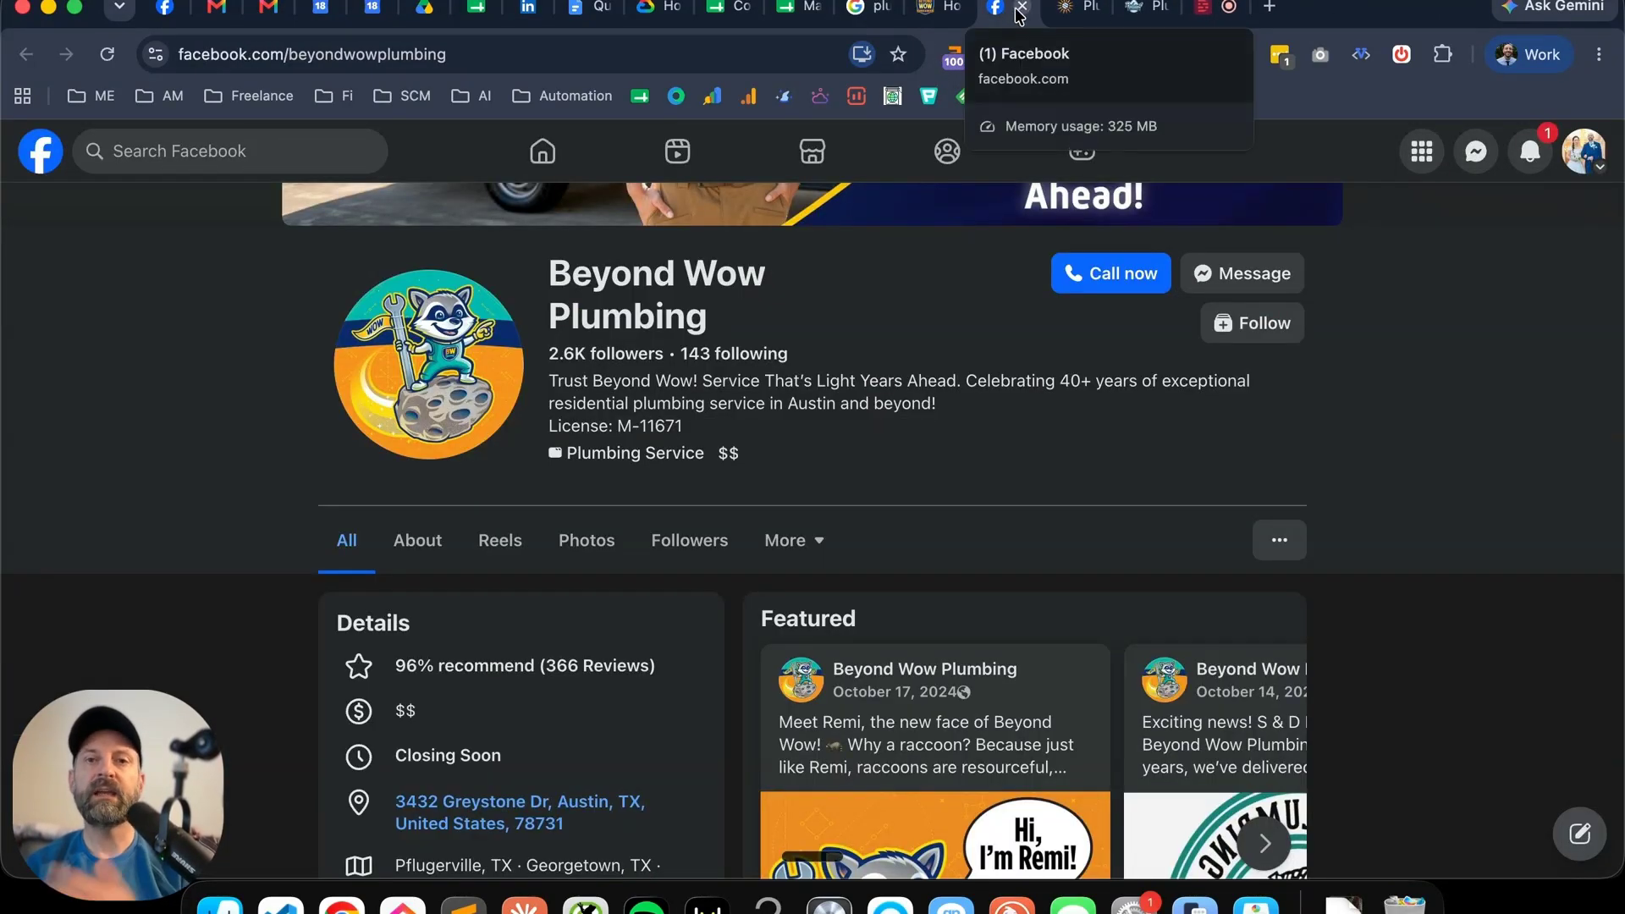
left_click(1022, 10)
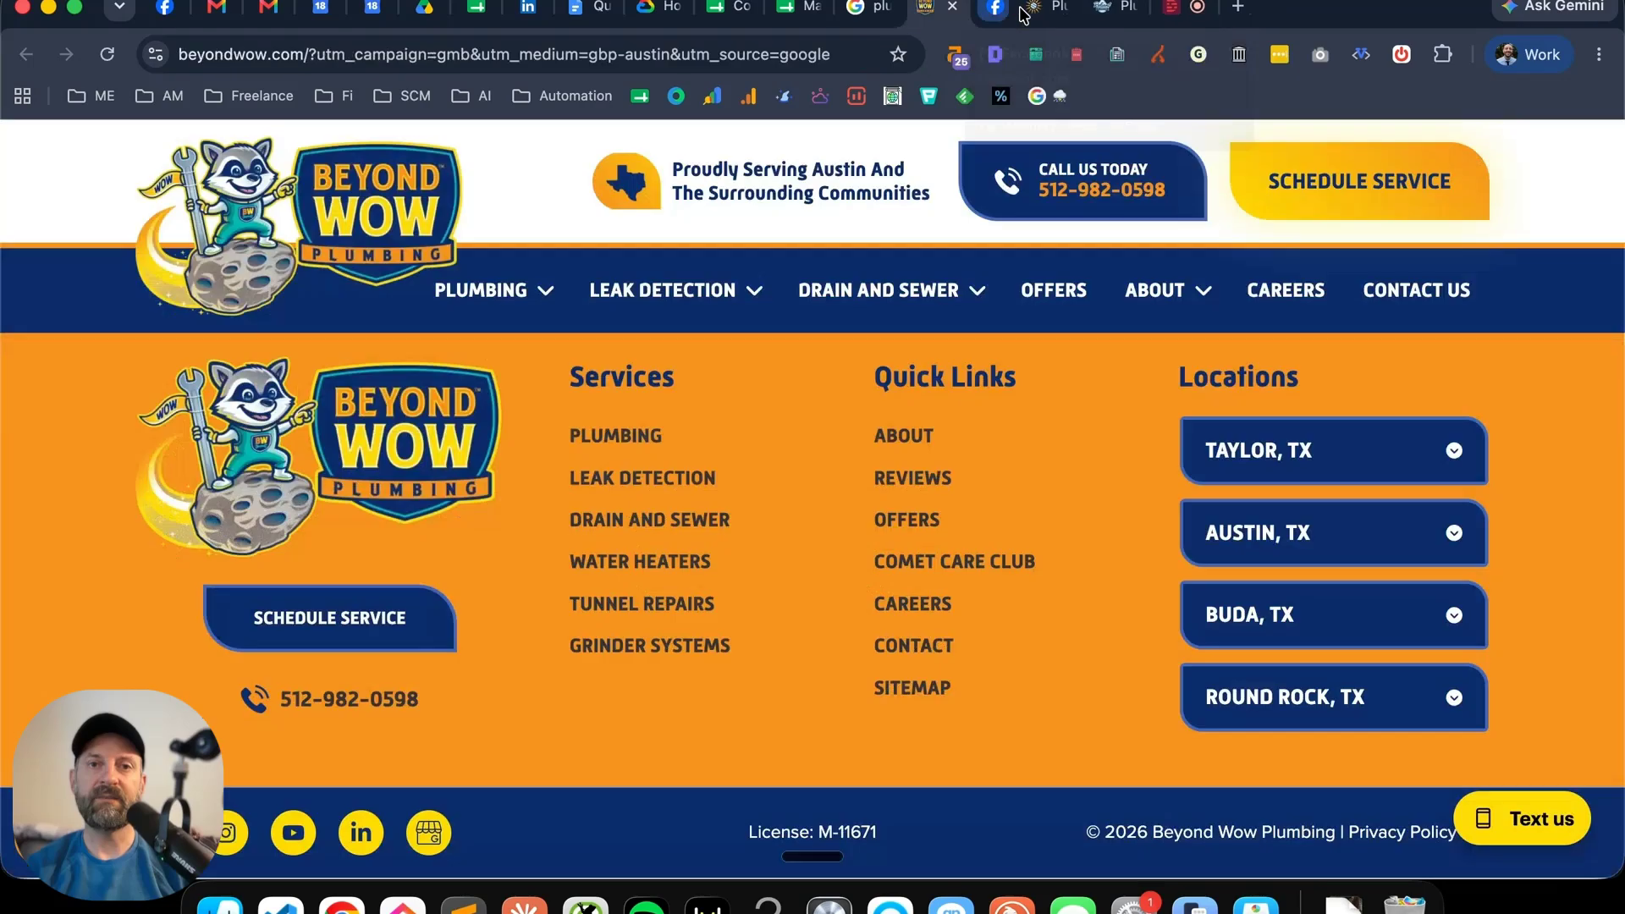
- Return to the Market Evaluation Template and review the Social following row's pace and the short-term and full projections
left_click(797, 11)
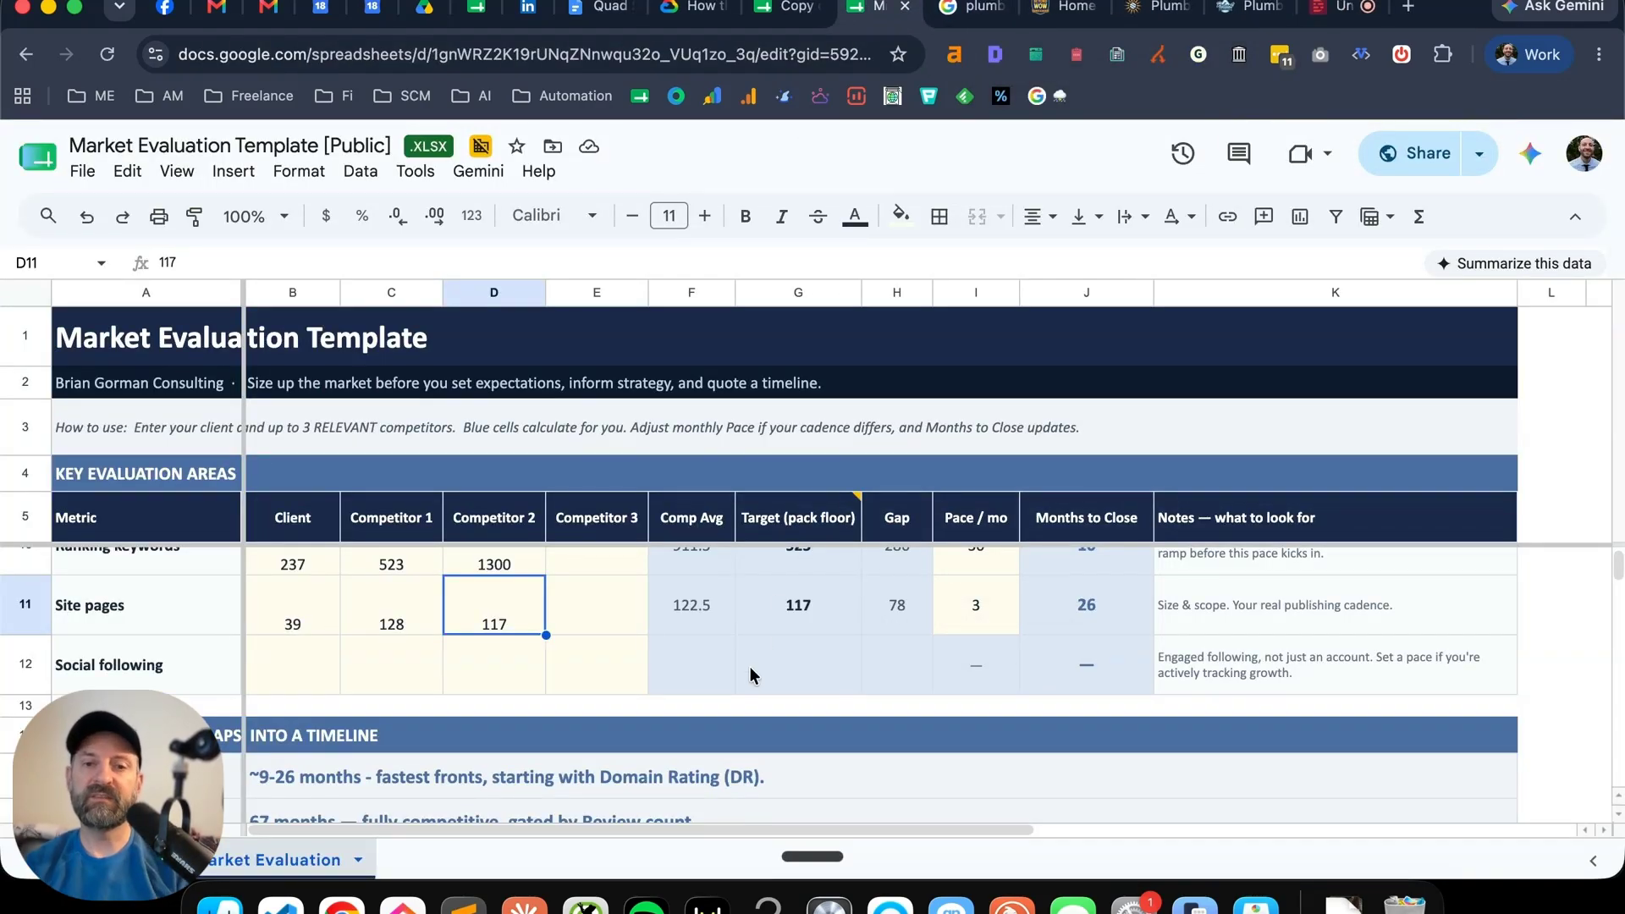
left_click(973, 670)
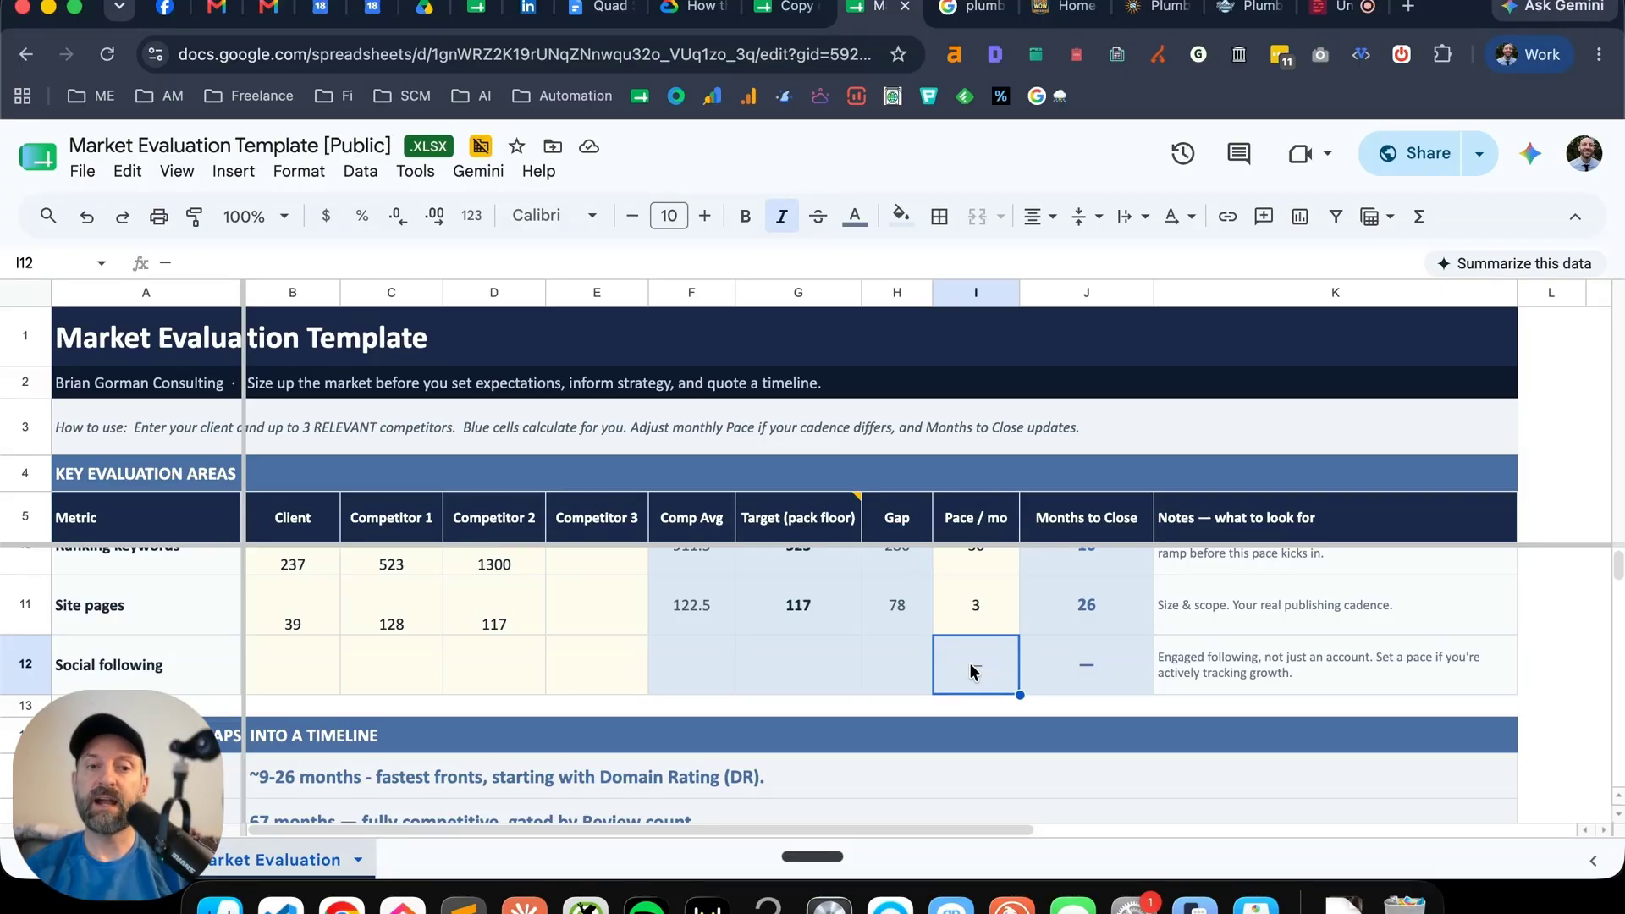
scroll(970, 671, "up", 4)
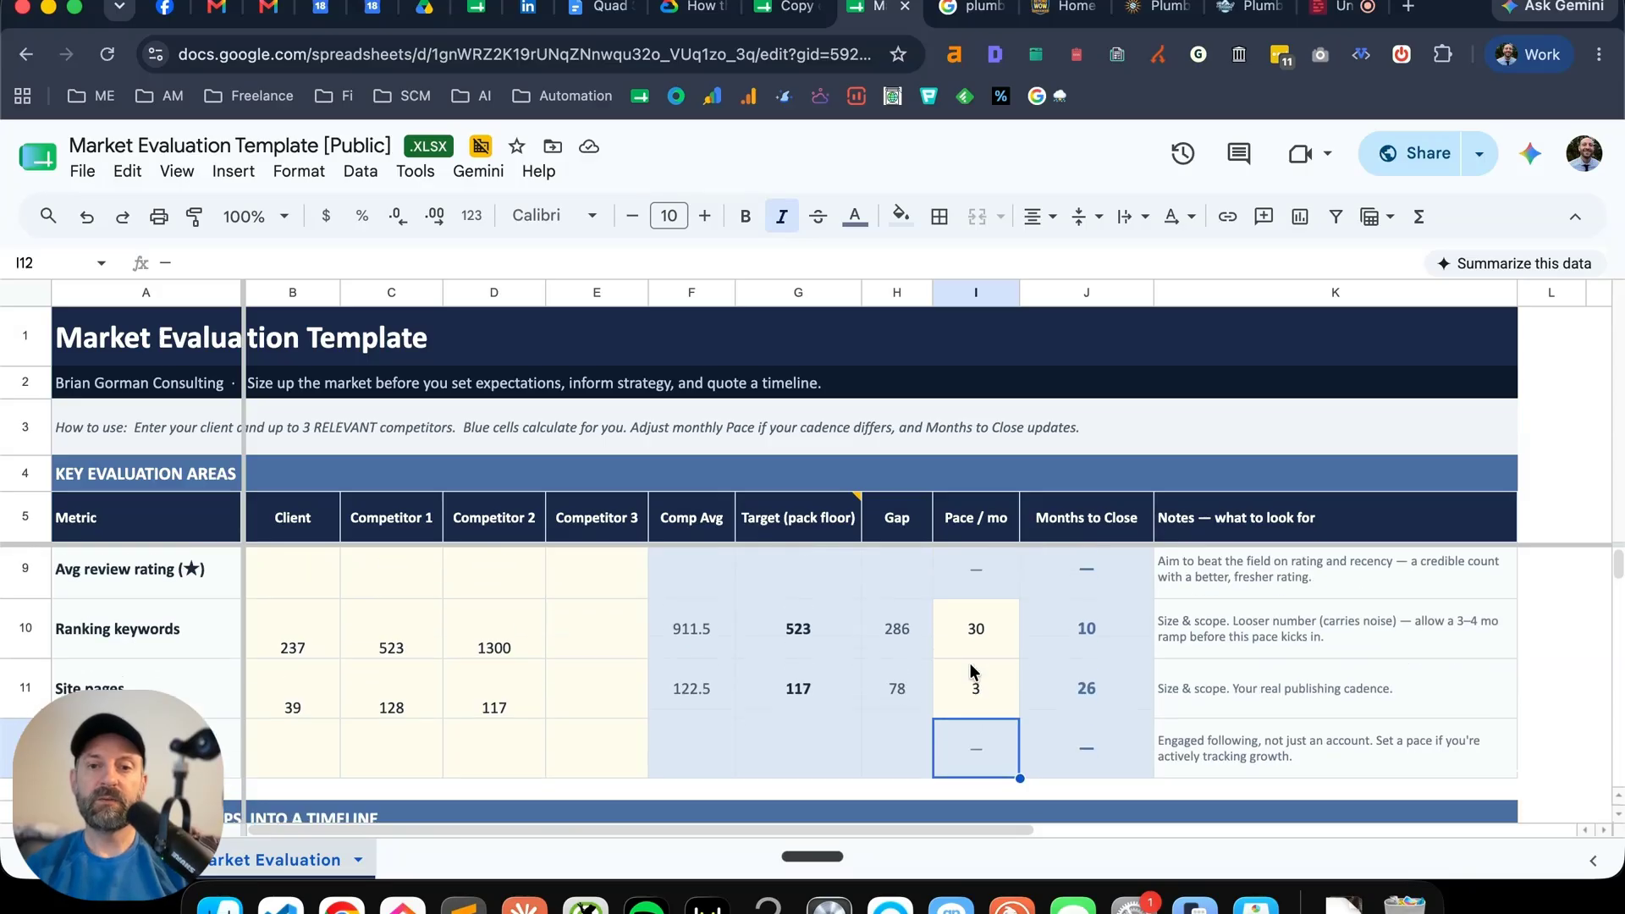
scroll(1022, 624, "down", 5)
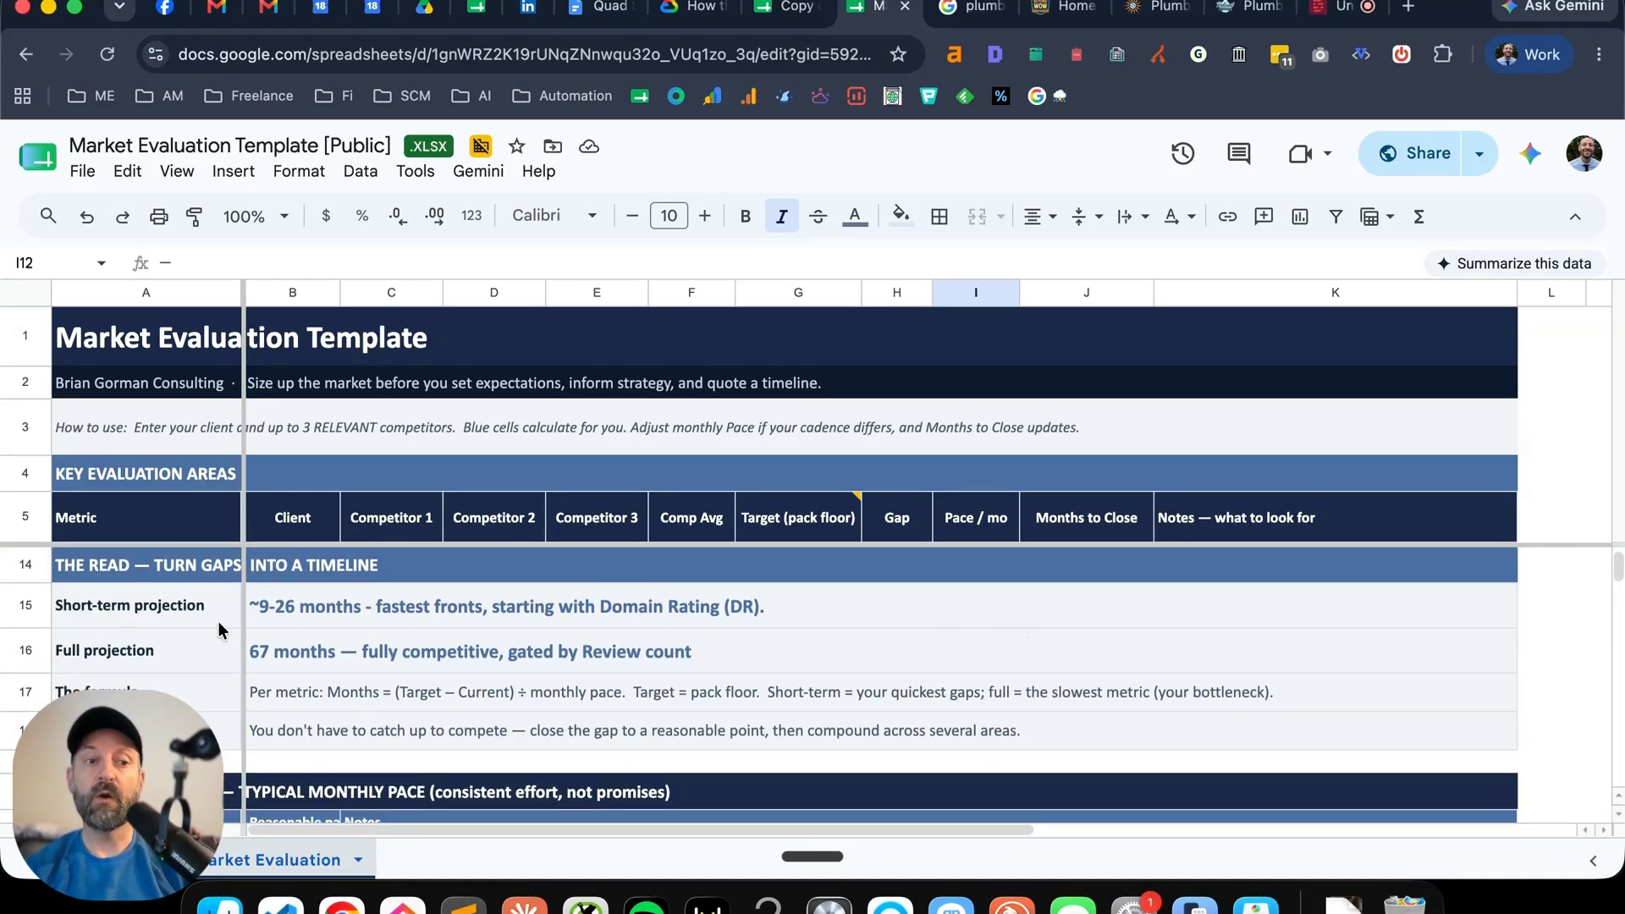
left_click(90, 609)
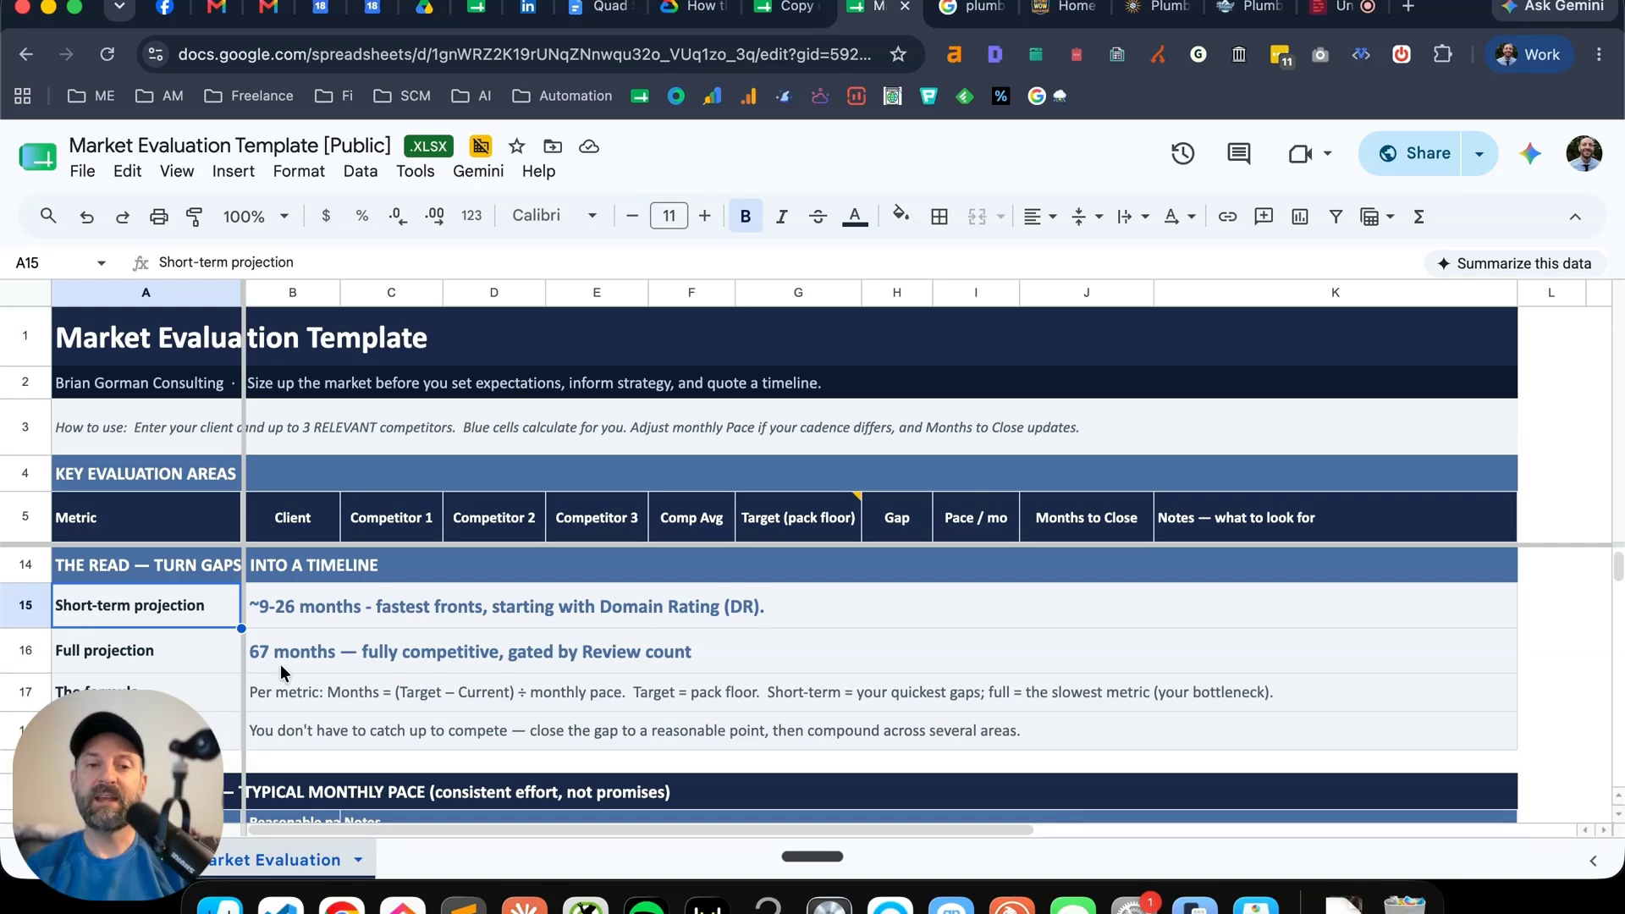
- Examine the targets, gaps, monthly paces and months to close across the metric rows from Domain Rating to Site pages
scroll(521, 660, "up", 5)
scroll(520, 658, "down", 3)
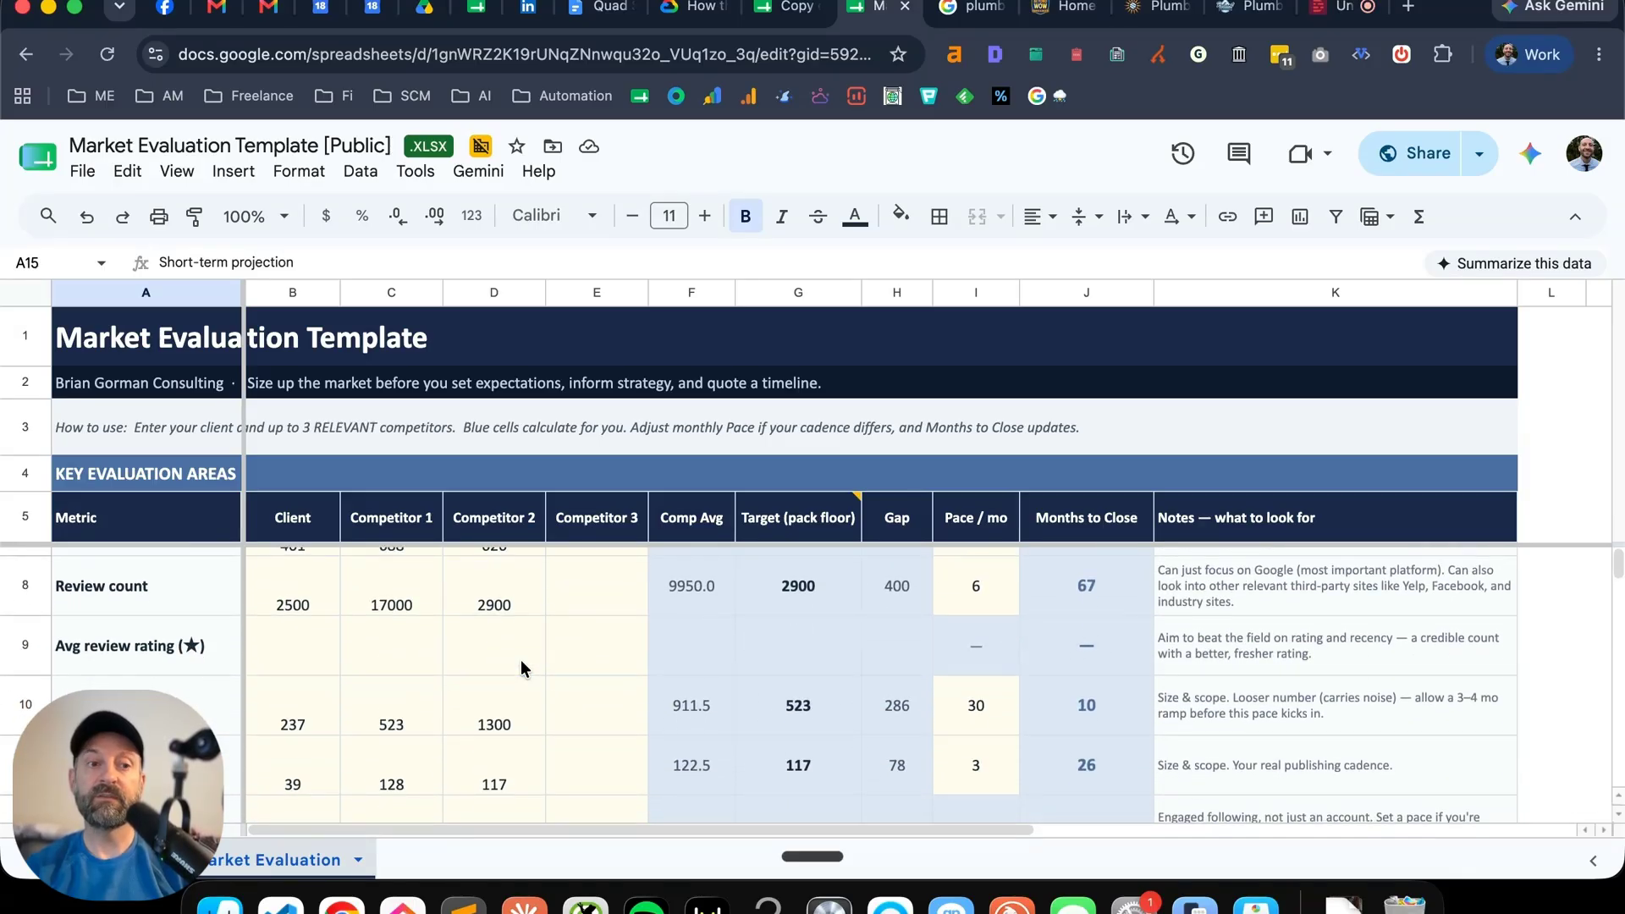
scroll(521, 659, "up", 1)
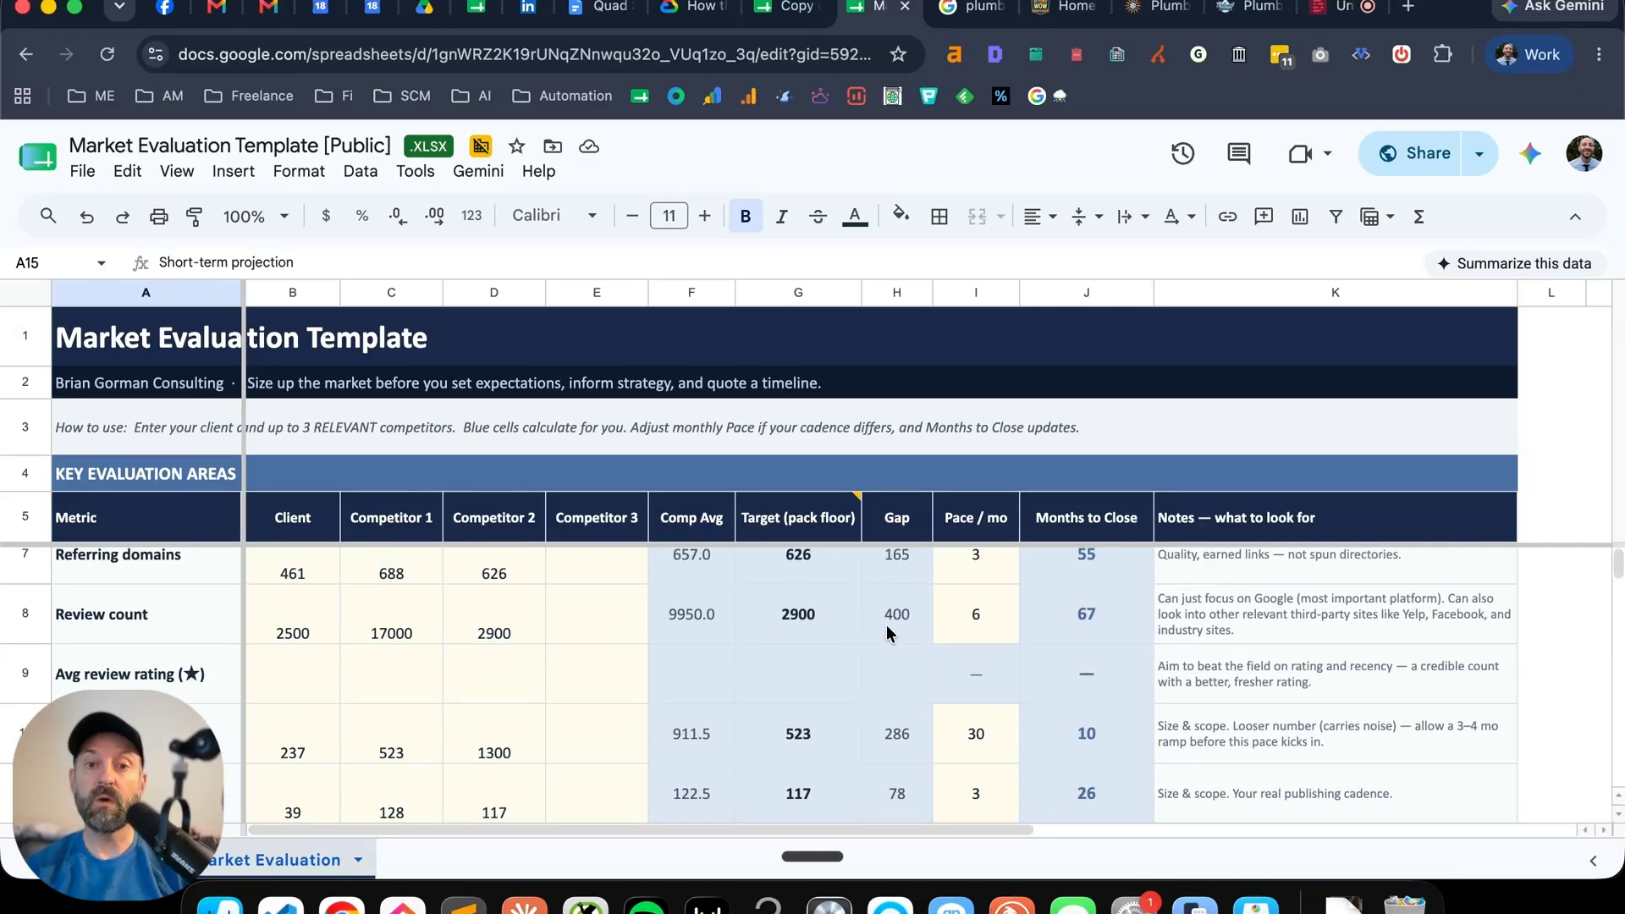
scroll(760, 592, "down", 1)
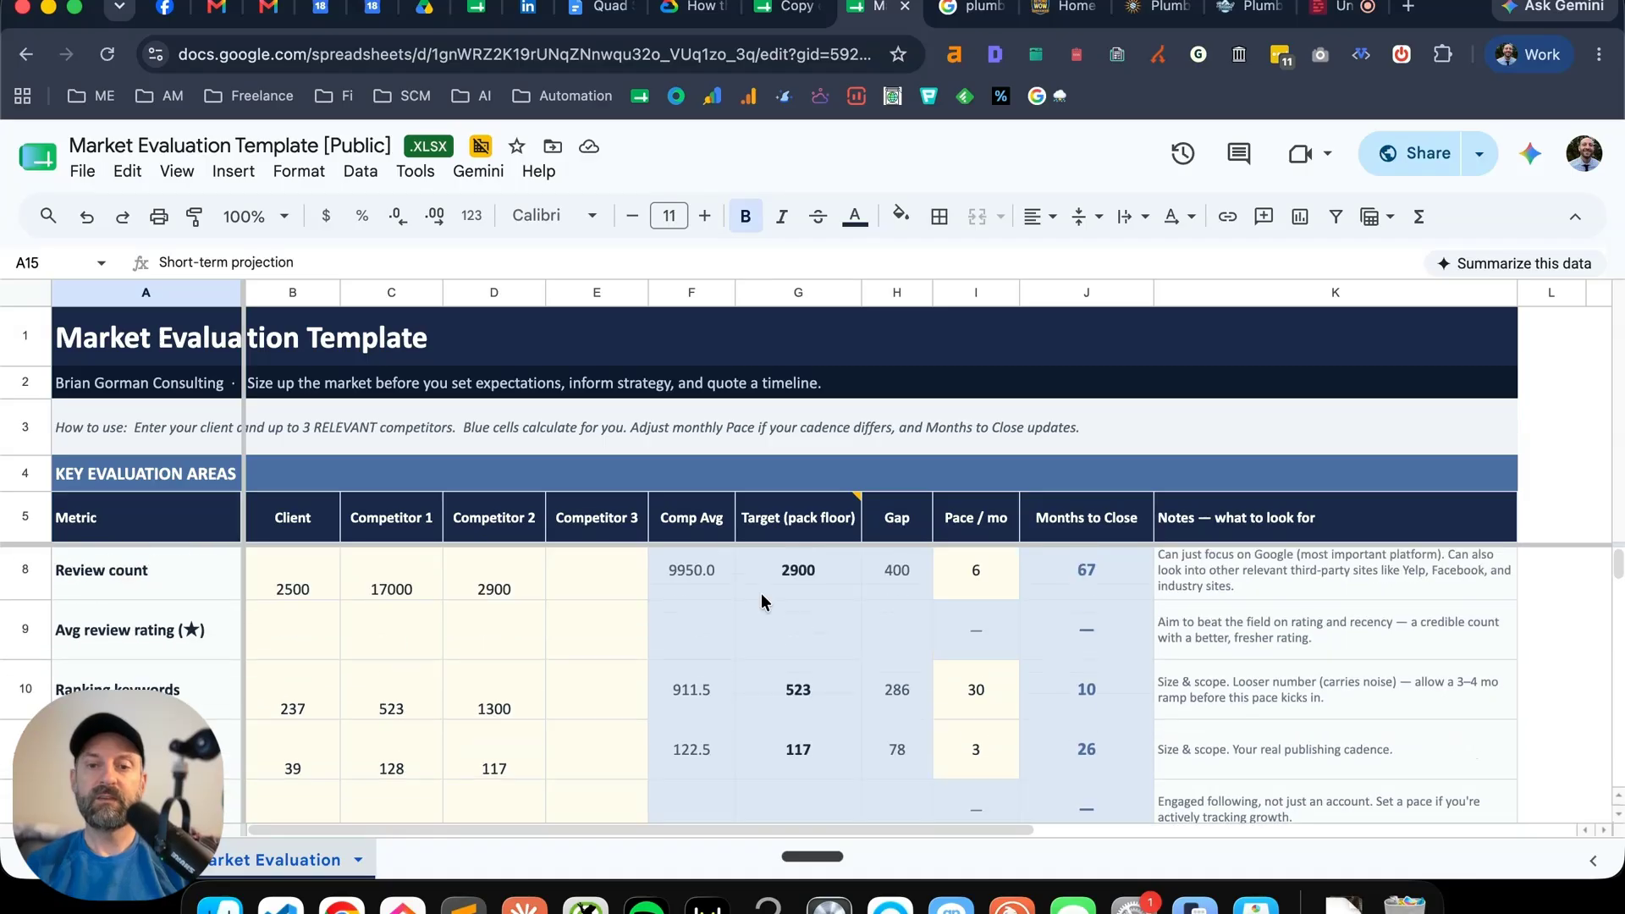
scroll(760, 593, "up", 3)
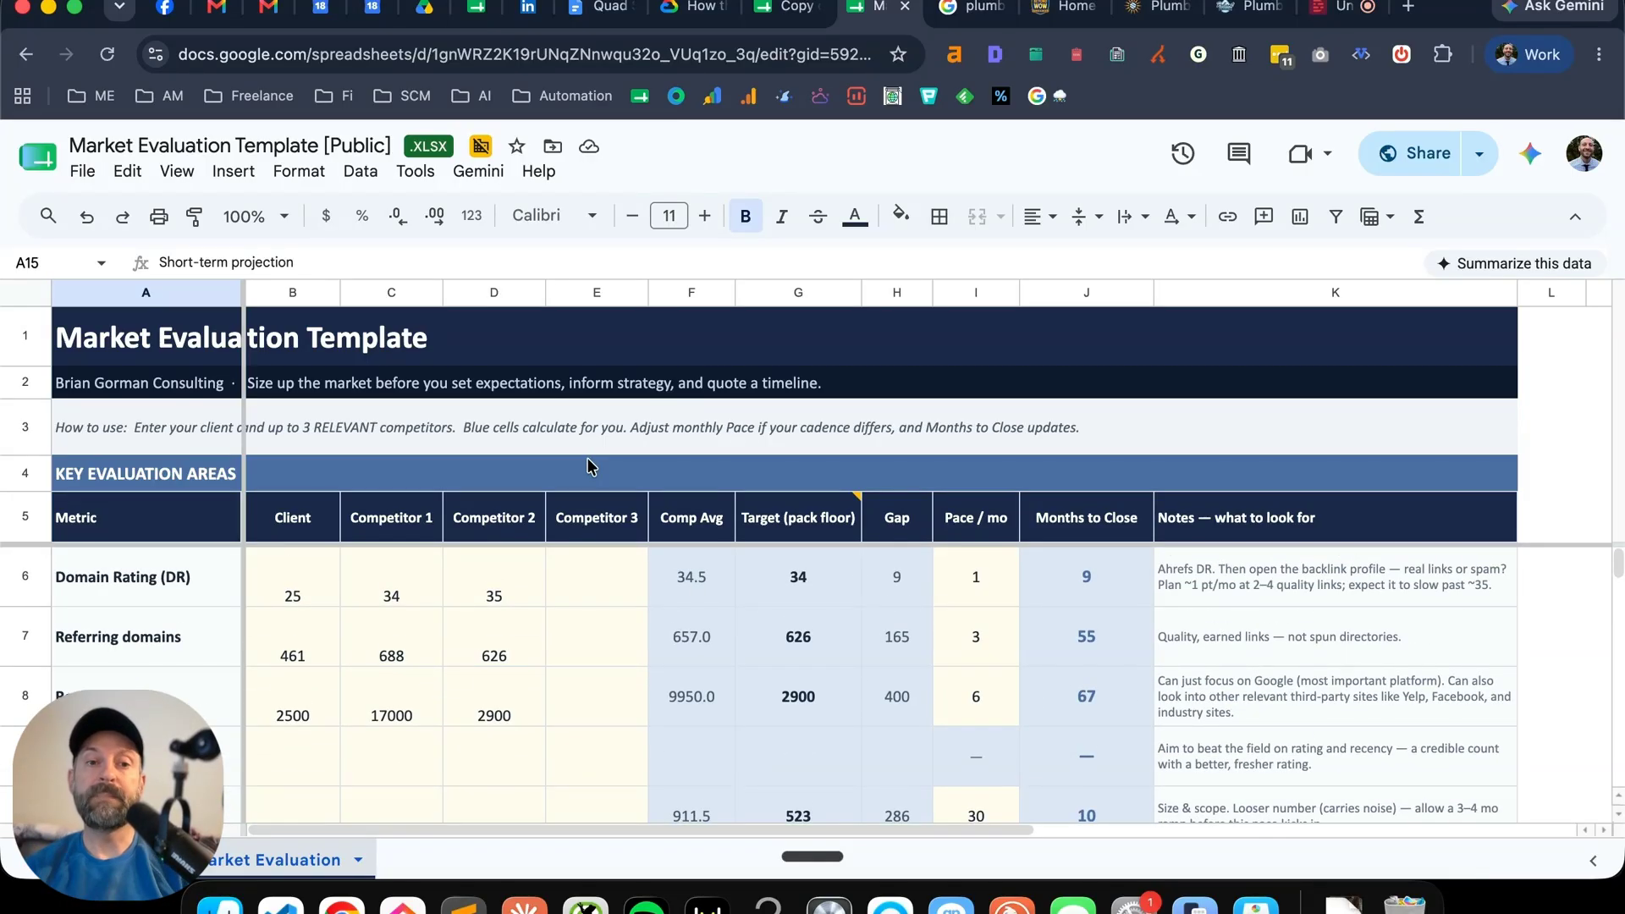
scroll(846, 632, "down", 3)
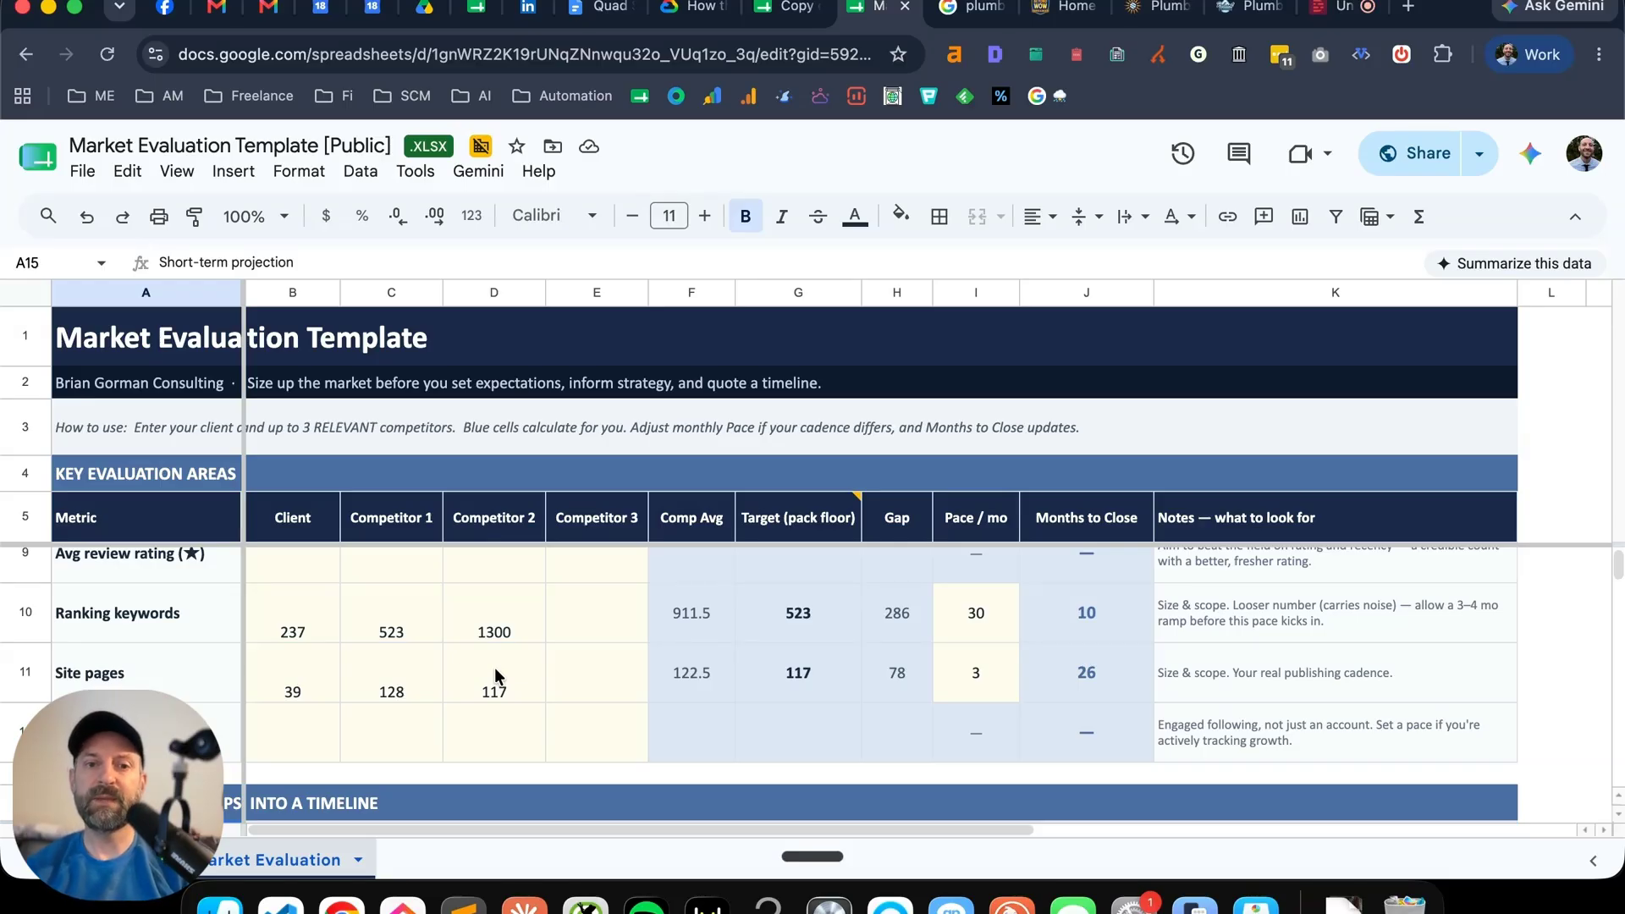
scroll(494, 667, "up", 3)
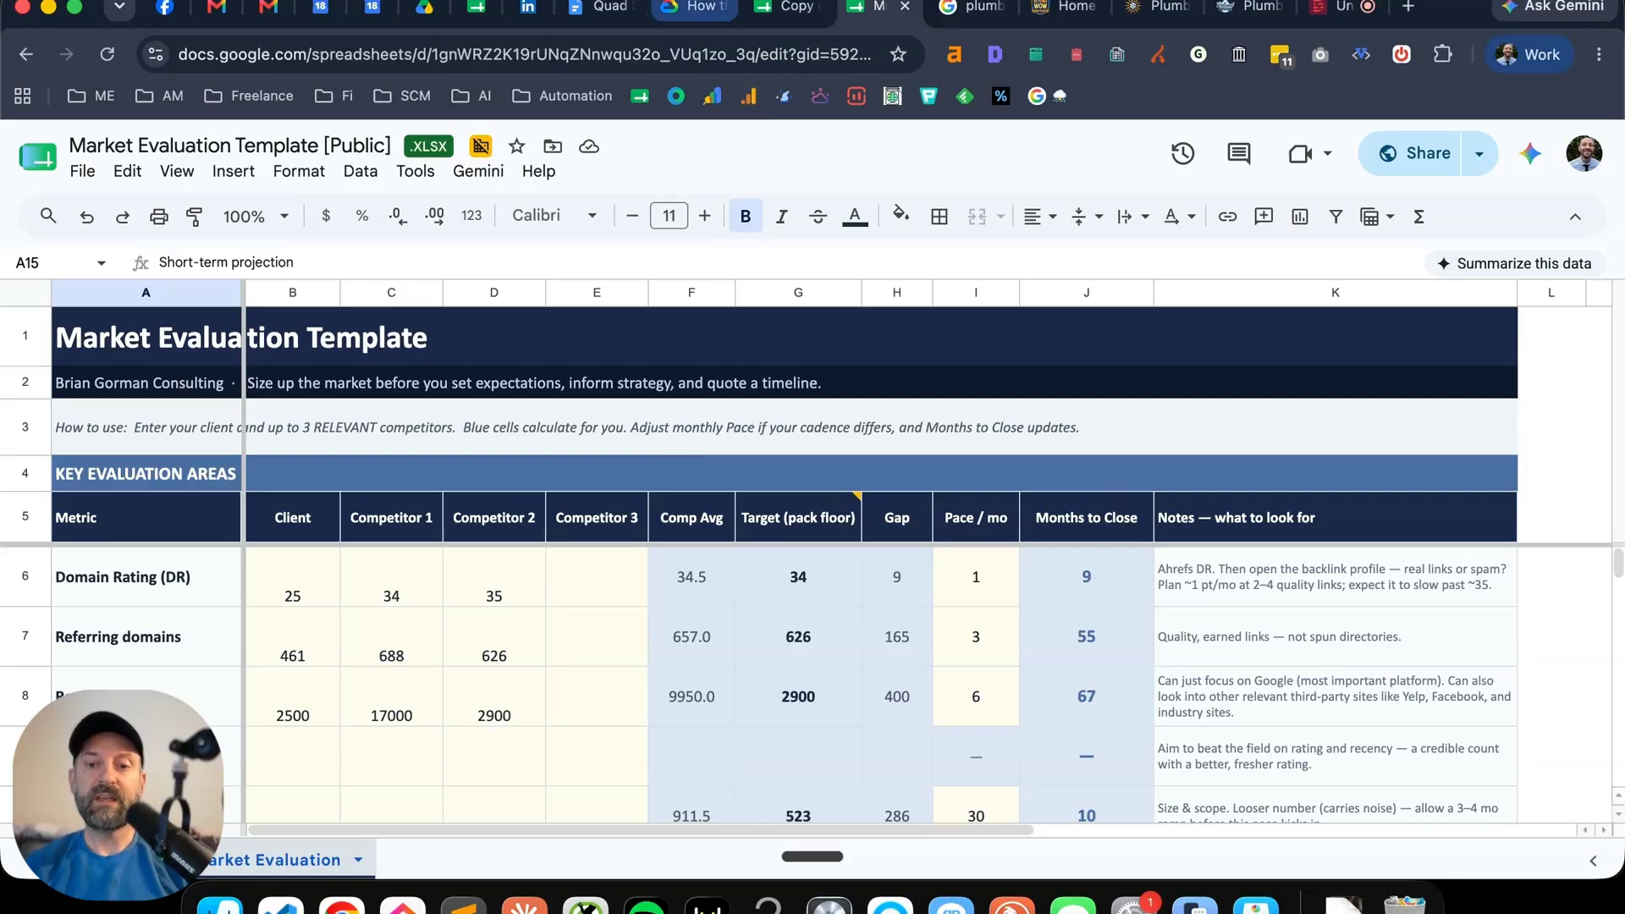
- Switch to the "Market Evaluation for SEO (v3)" presentation in Keynote and go back to its first slide
left_click(1254, 900)
key("Up")
key("Up")
key("Up")
key("Up")
key("Up")
key("Up")
key("Up")
key("Up")
key("Up")
key("Up")
key("Up")
key("Up")
key("Up")
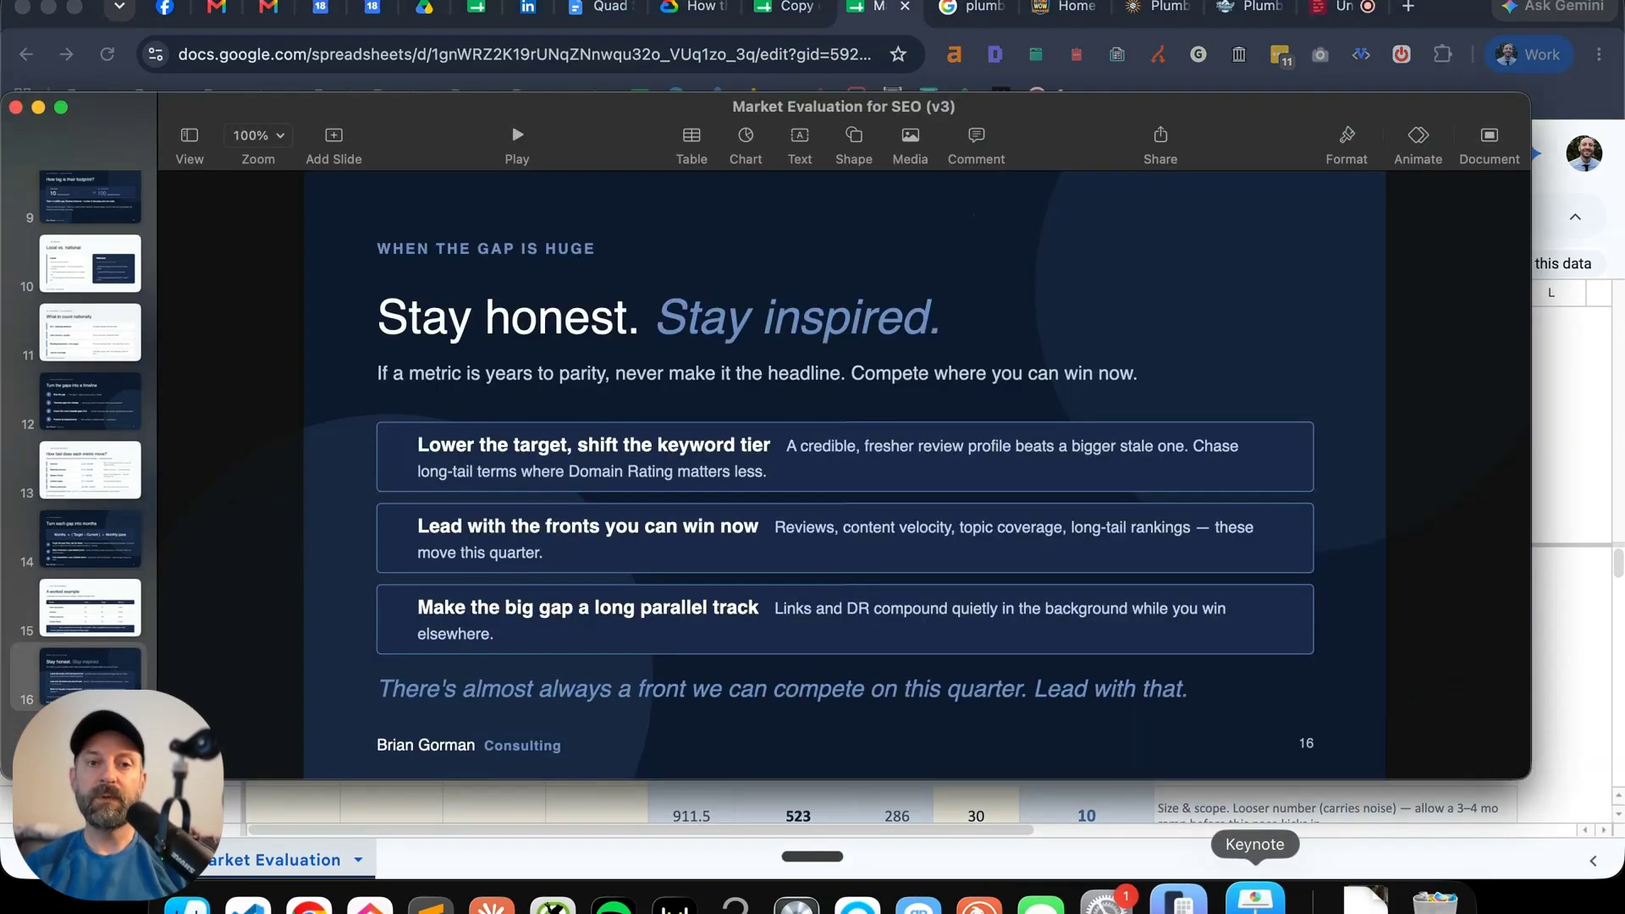
key("Up")
key("Up")
key("Up")
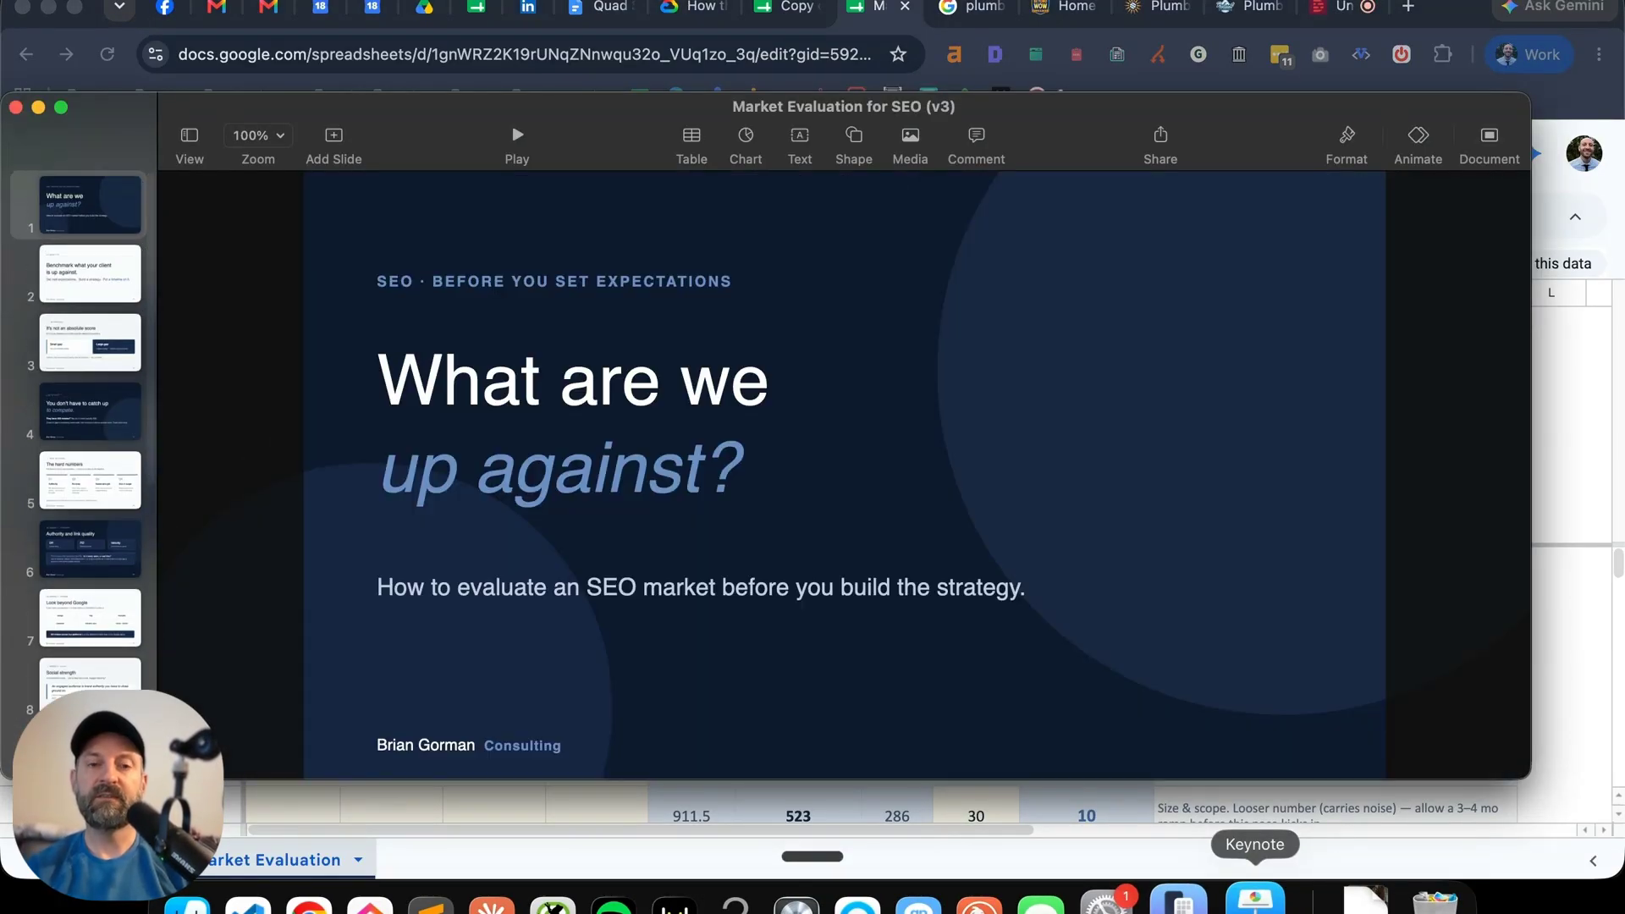